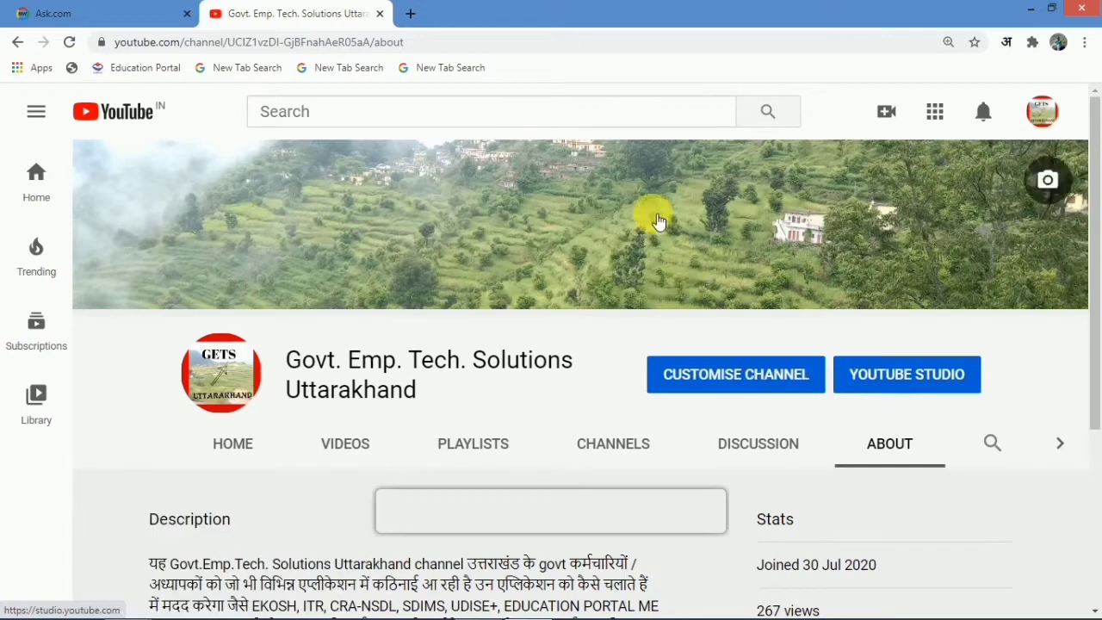
# - Switch to the Ask.com tab showing the search results for 'itr'
pyautogui.click(125, 14)
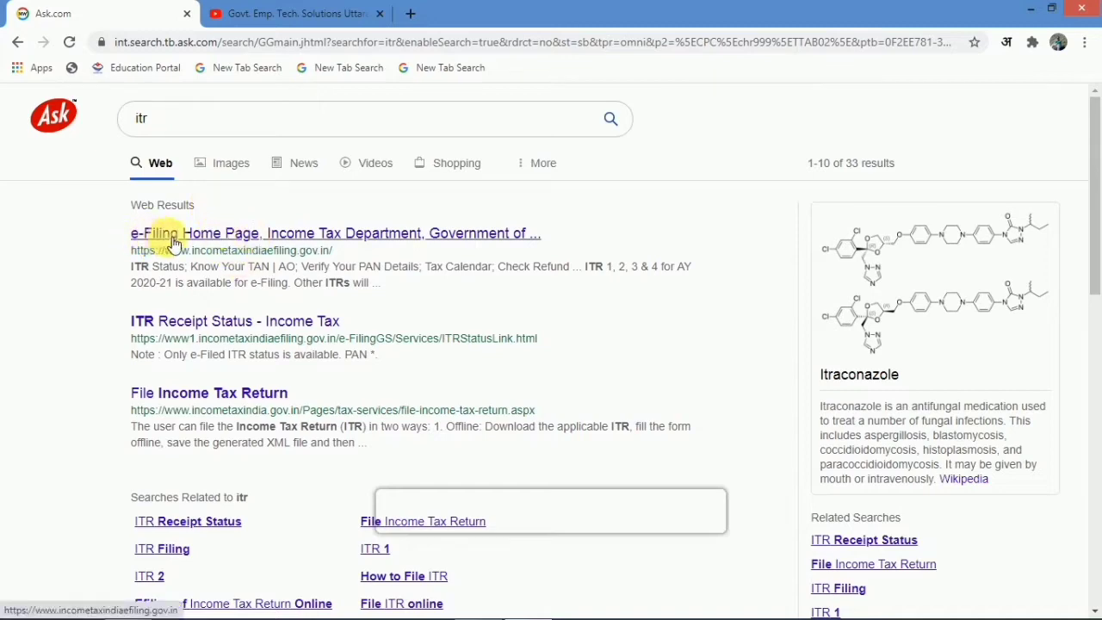
# - Open the 'e-Filing Home Page, Income Tax Department' search result
pyautogui.click(258, 241)
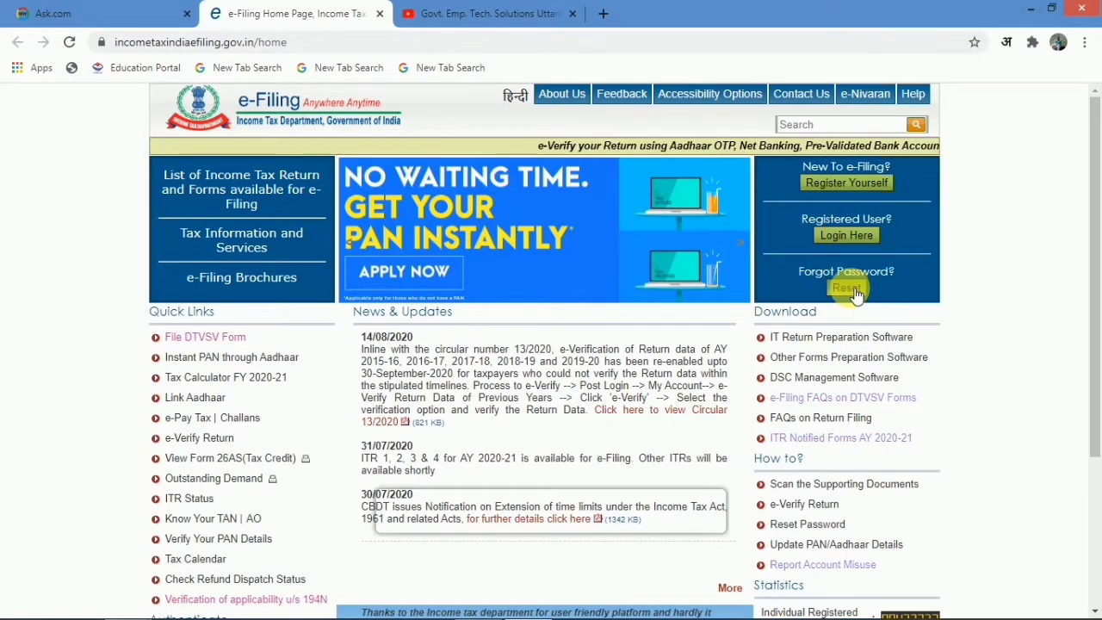
# - Log in to the e-Filing account, entering the captcha code, to reach the Dashboard
pyautogui.click(842, 237)
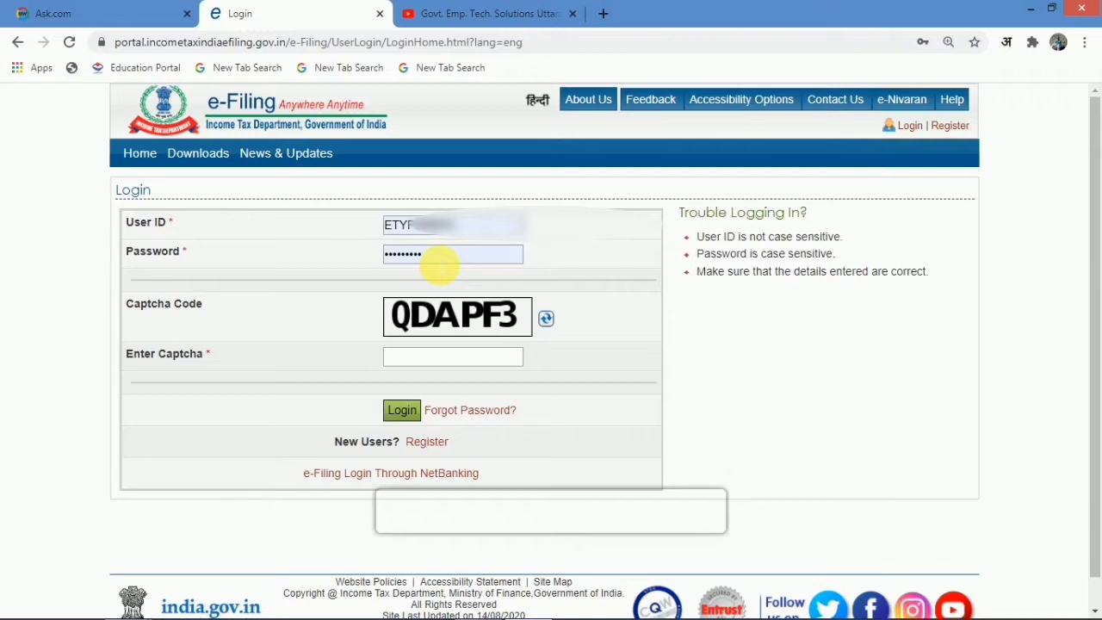
pyautogui.click(416, 360)
pyautogui.write('QDAPF3')
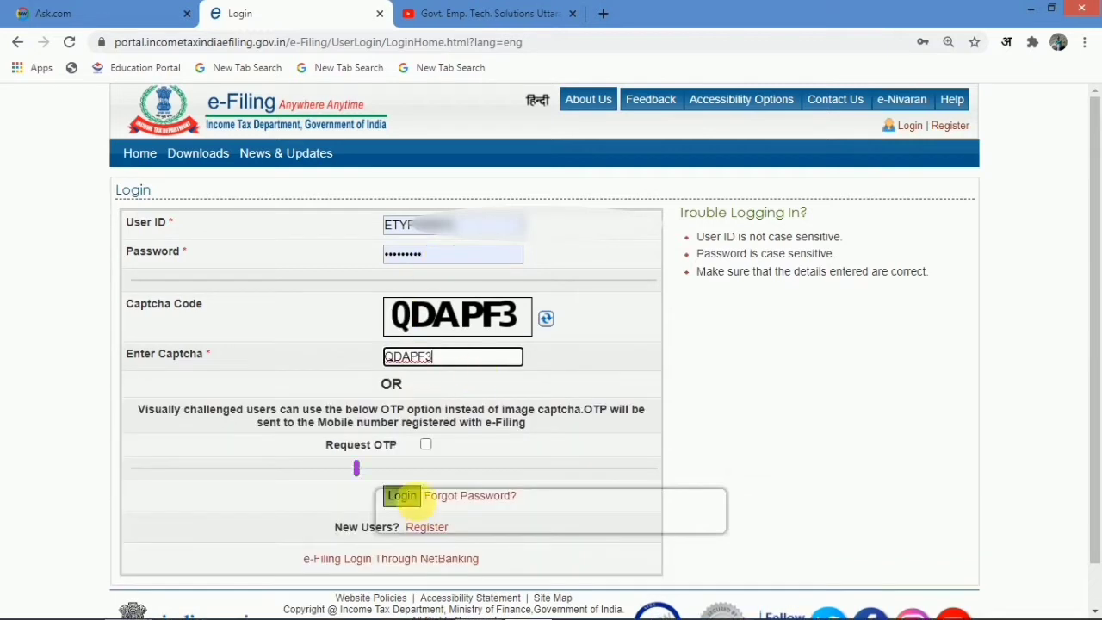
pyautogui.click(409, 499)
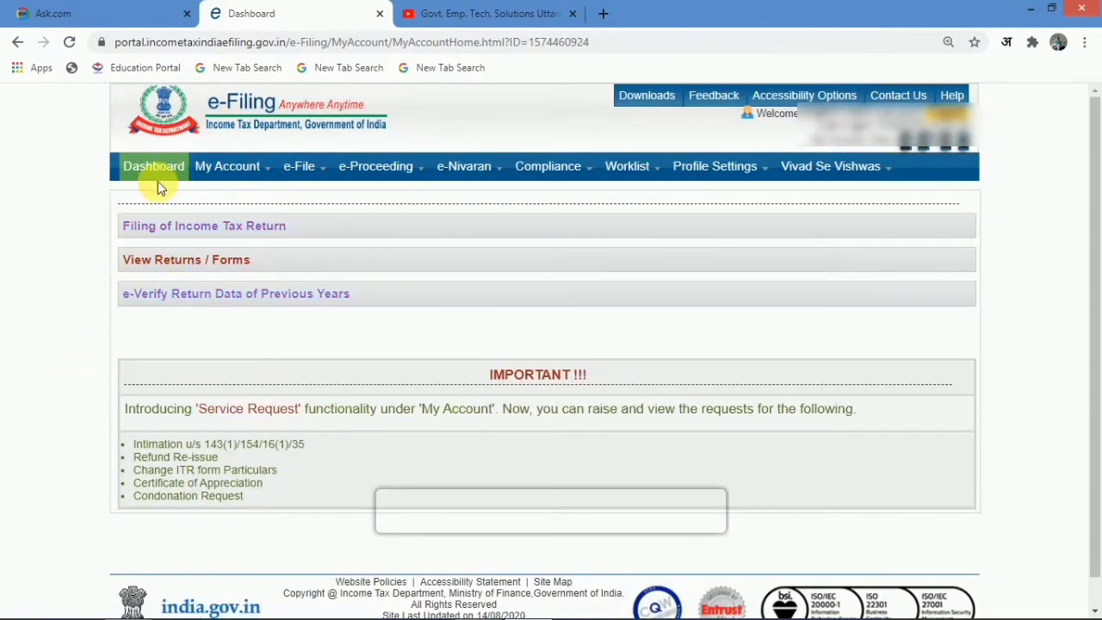
# - Start filing the income tax return and view the ITR-1 Part A General Information details
pyautogui.click(163, 234)
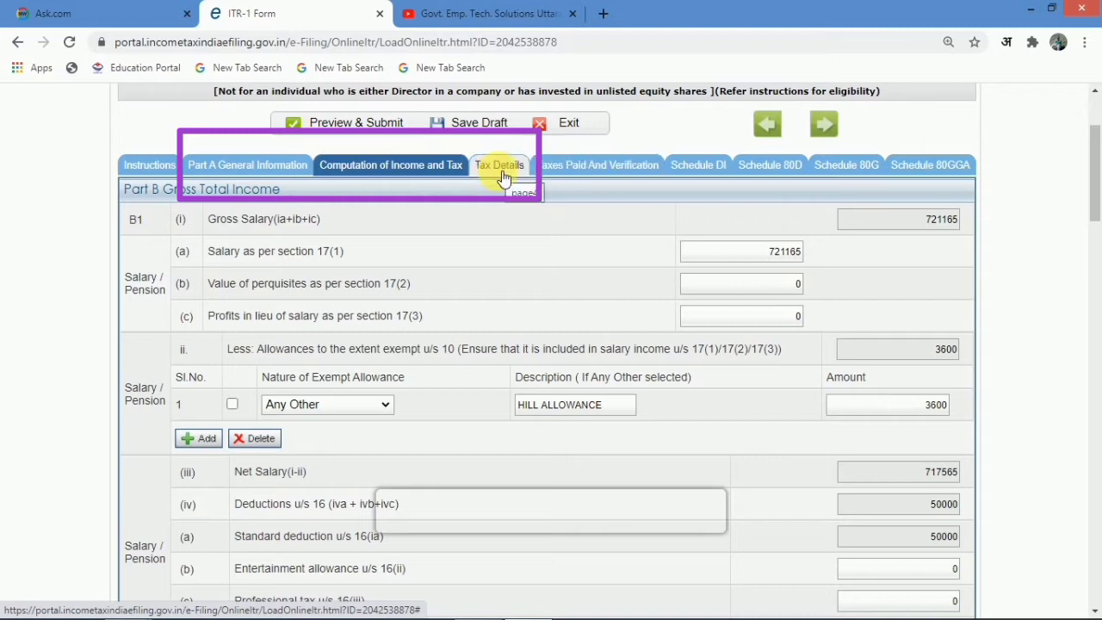
pyautogui.click(238, 177)
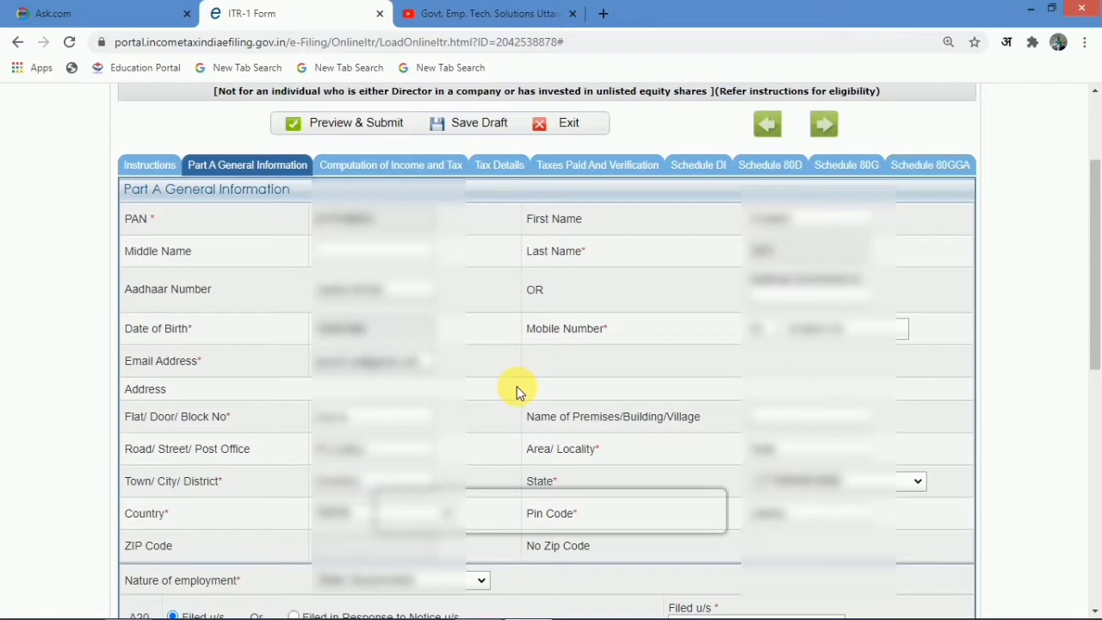
# - Choose State Government employment and filing under section 139(1), on or before the due date
pyautogui.scroll(-4, 473, 401)
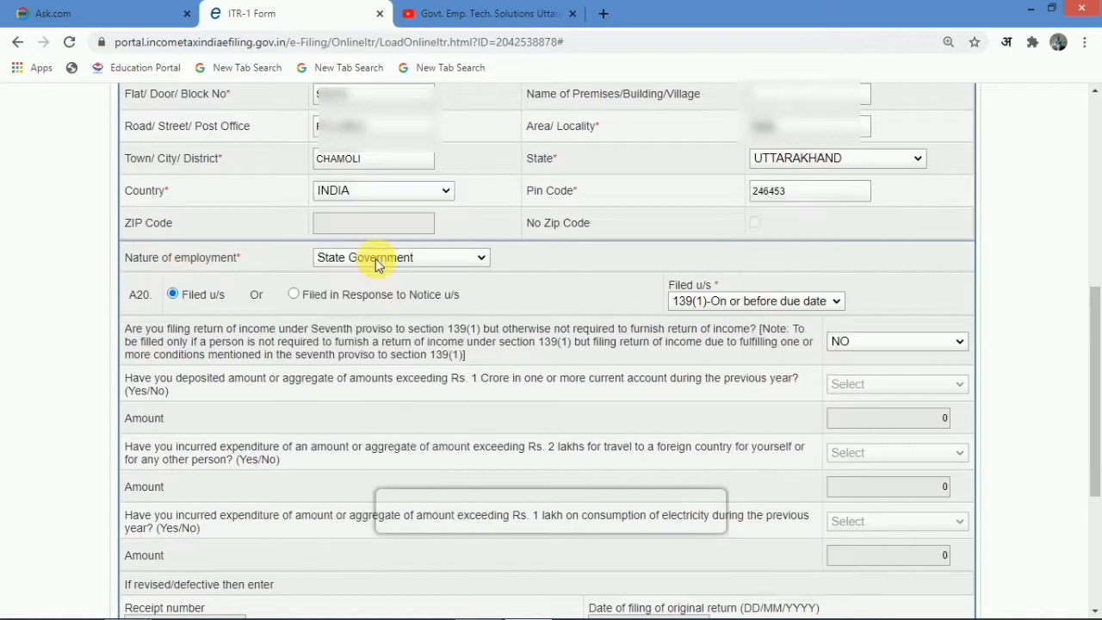
pyautogui.click(376, 266)
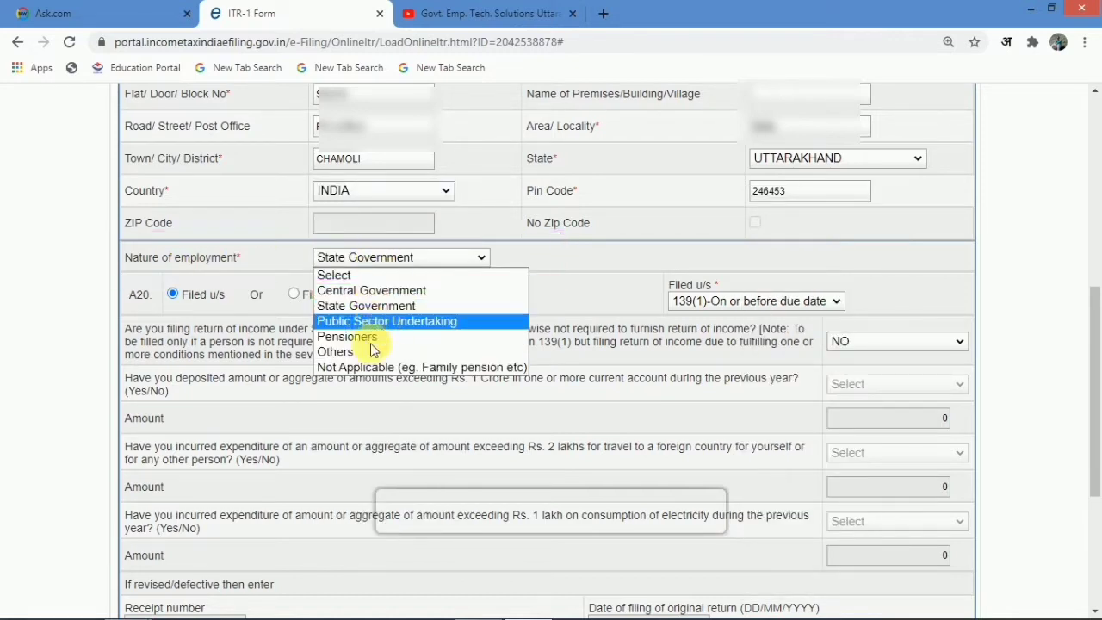
pyautogui.click(405, 308)
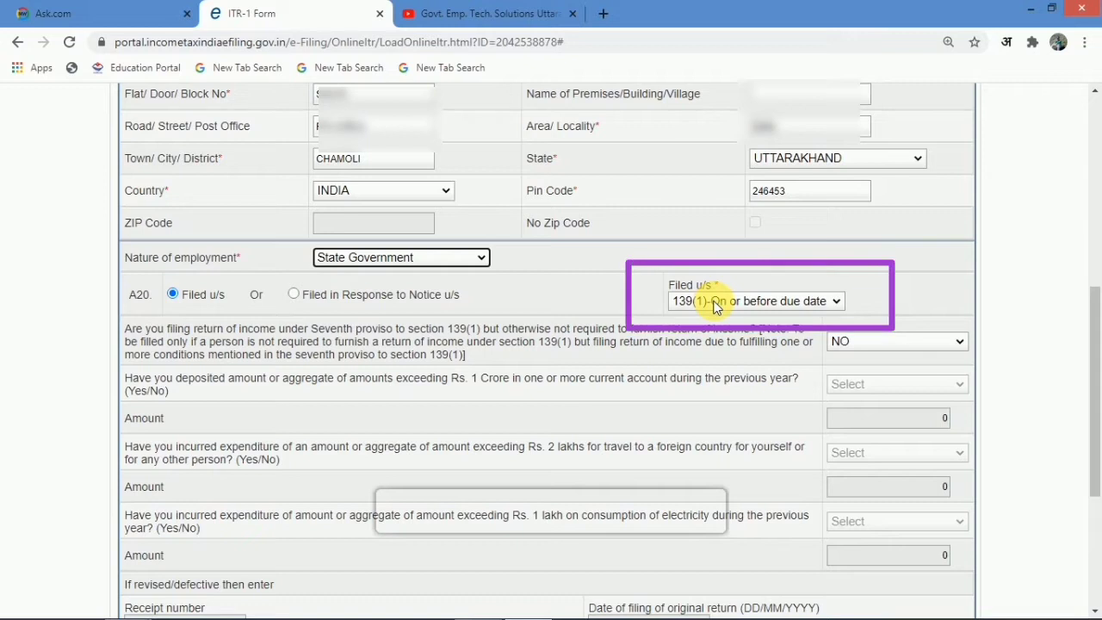
pyautogui.click(816, 303)
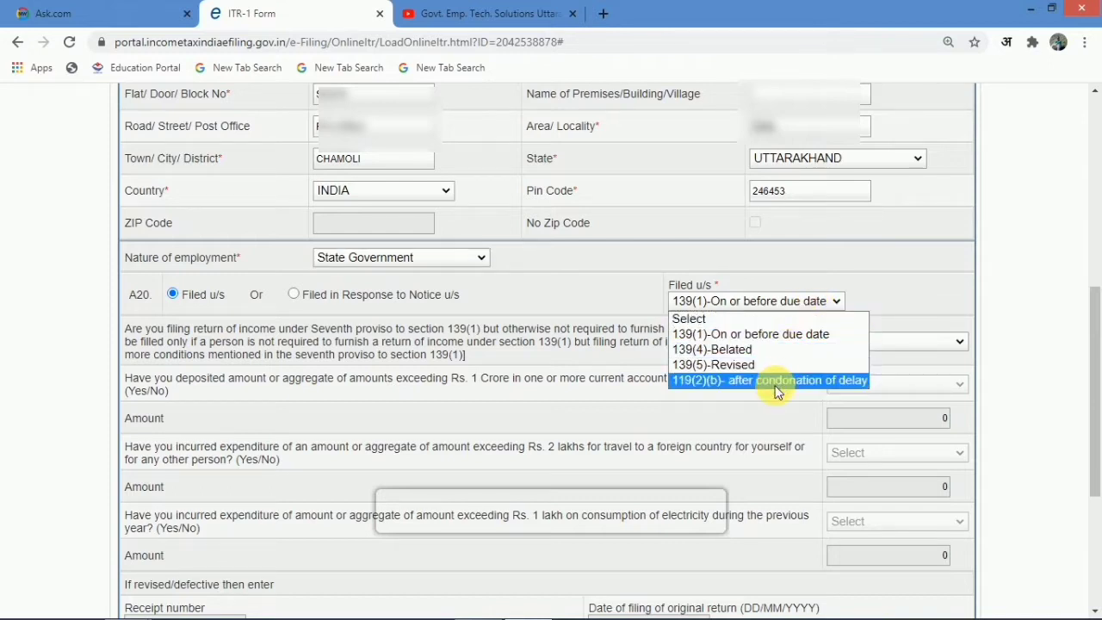
pyautogui.click(770, 335)
pyautogui.scroll(-1, 770, 332)
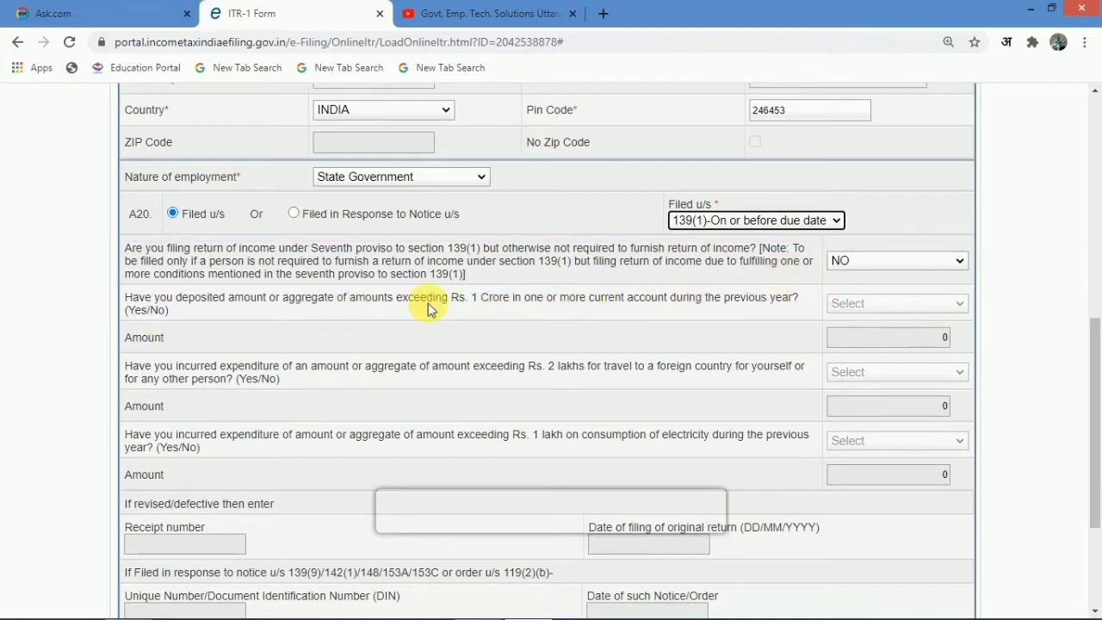
# - Answer the seventh-proviso question NO, leave the deposit question blank, and save the draft
pyautogui.click(858, 258)
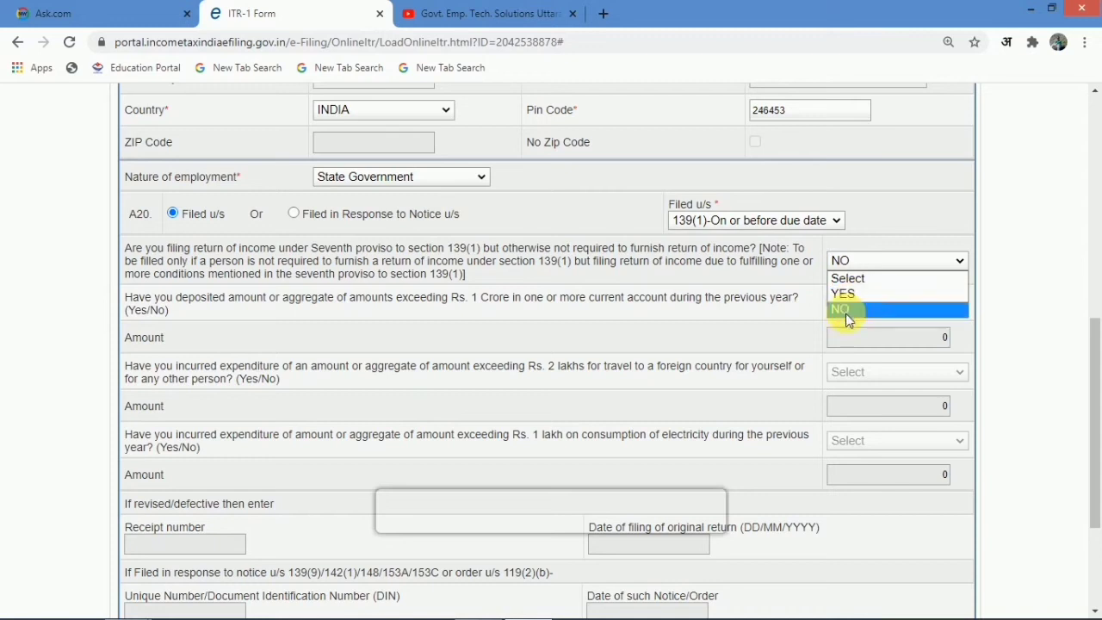
pyautogui.click(848, 293)
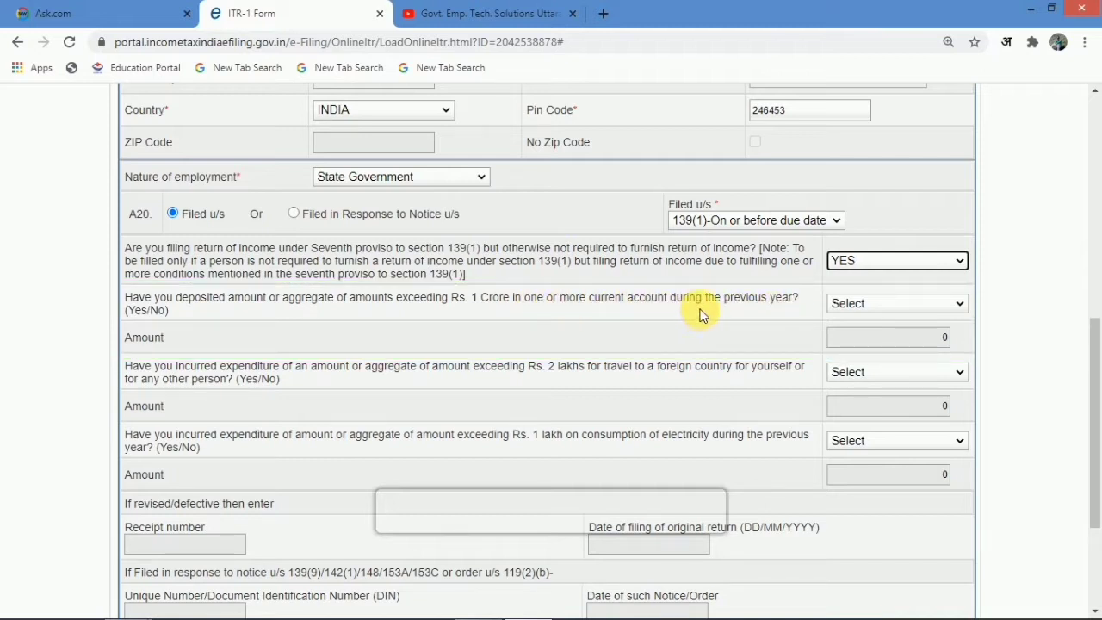
pyautogui.click(848, 306)
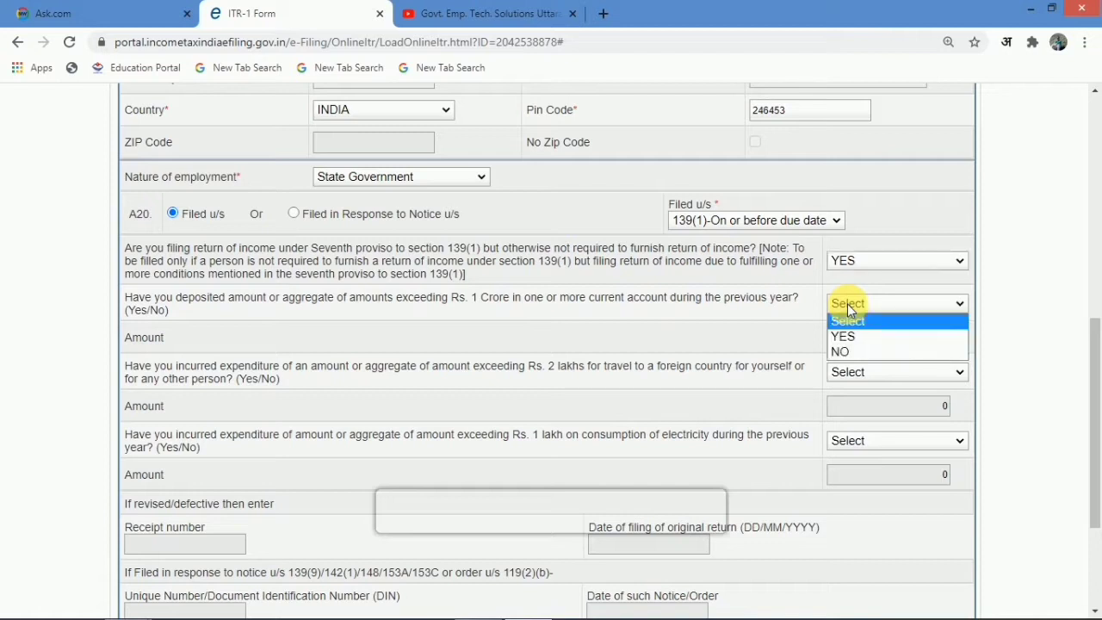
pyautogui.click(849, 309)
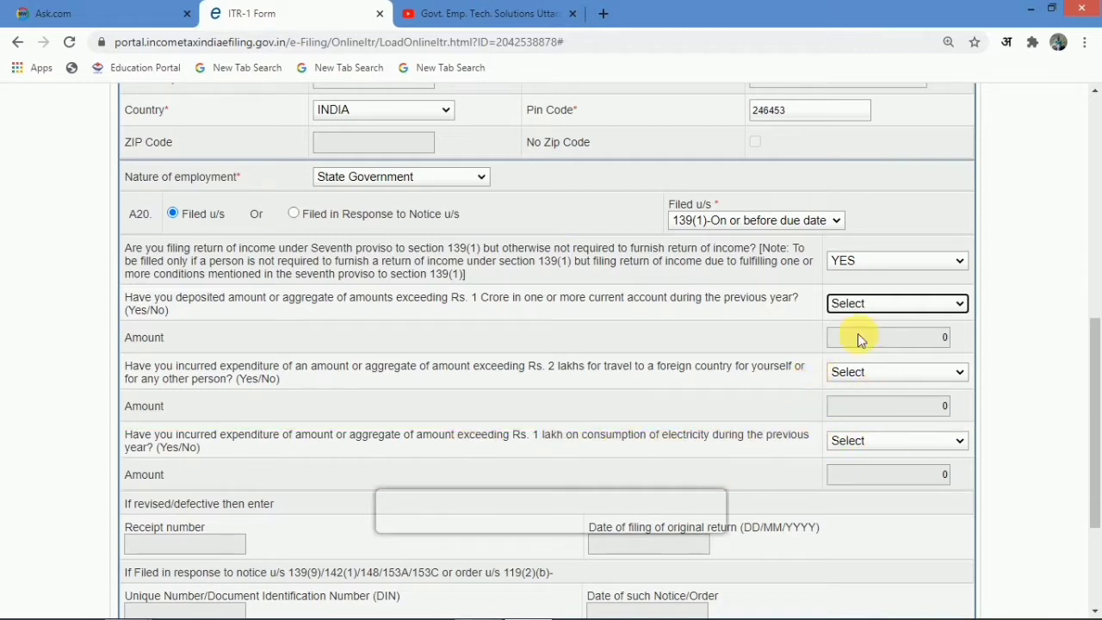
pyautogui.click(870, 267)
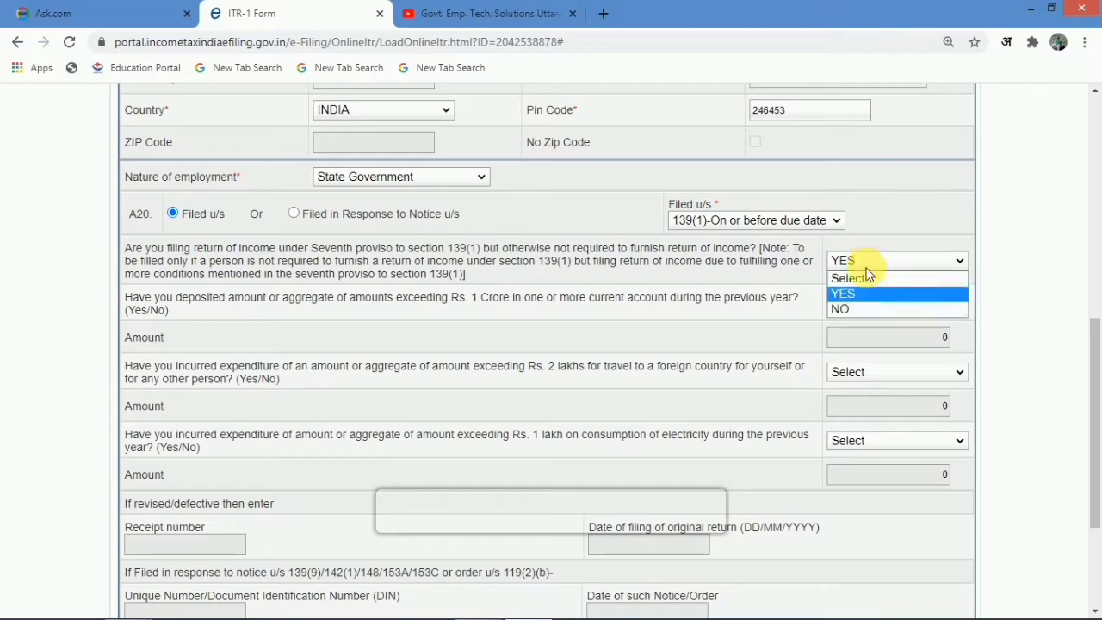
pyautogui.click(857, 308)
pyautogui.scroll(-5, 433, 351)
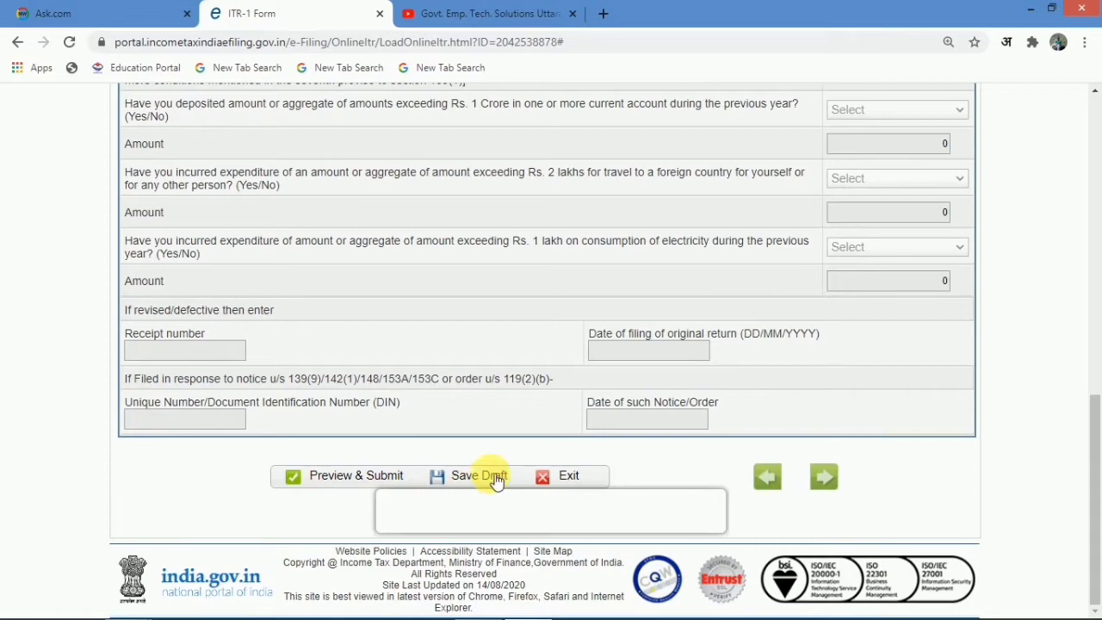
pyautogui.click(497, 478)
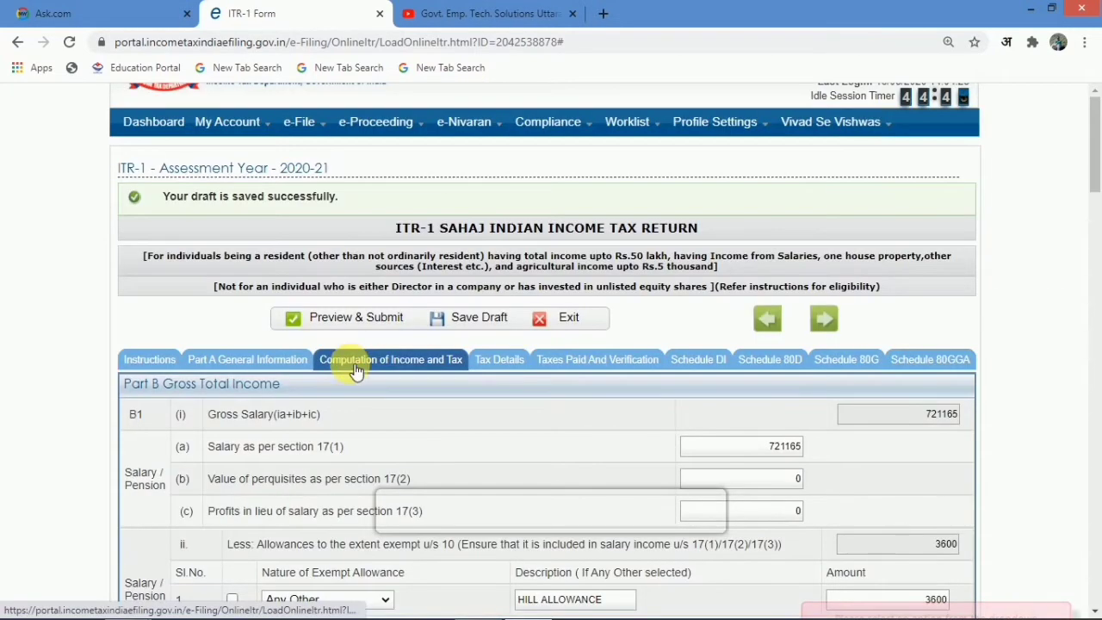
# - Scroll to the Part B Gross Total Income salary rows of the computation section
pyautogui.scroll(-2, 355, 368)
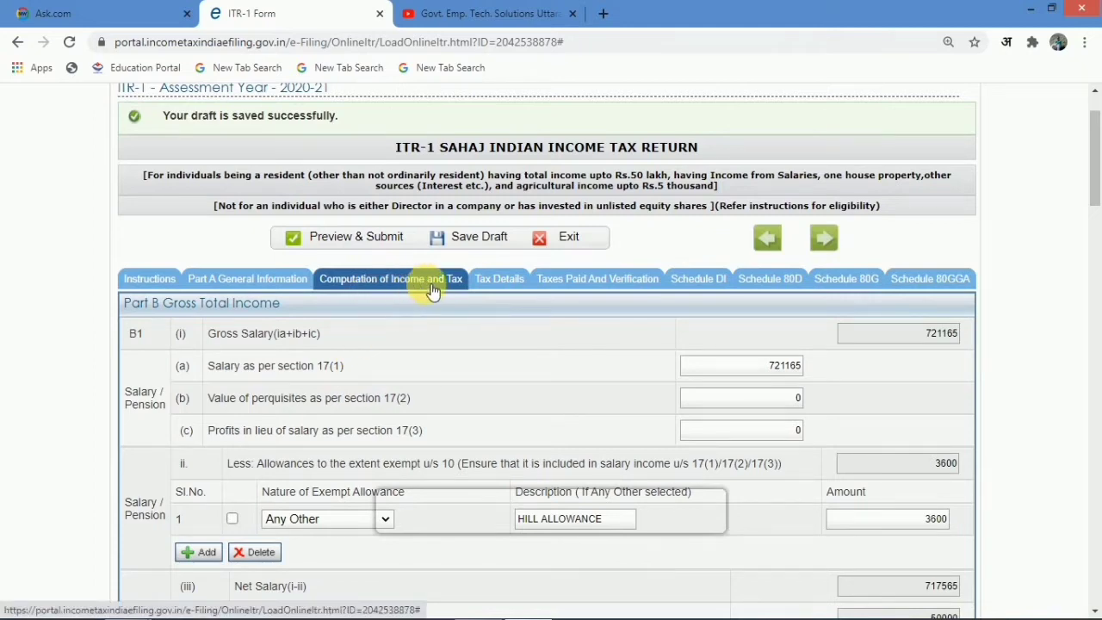
pyautogui.scroll(-1, 477, 323)
pyautogui.scroll(-2, 480, 330)
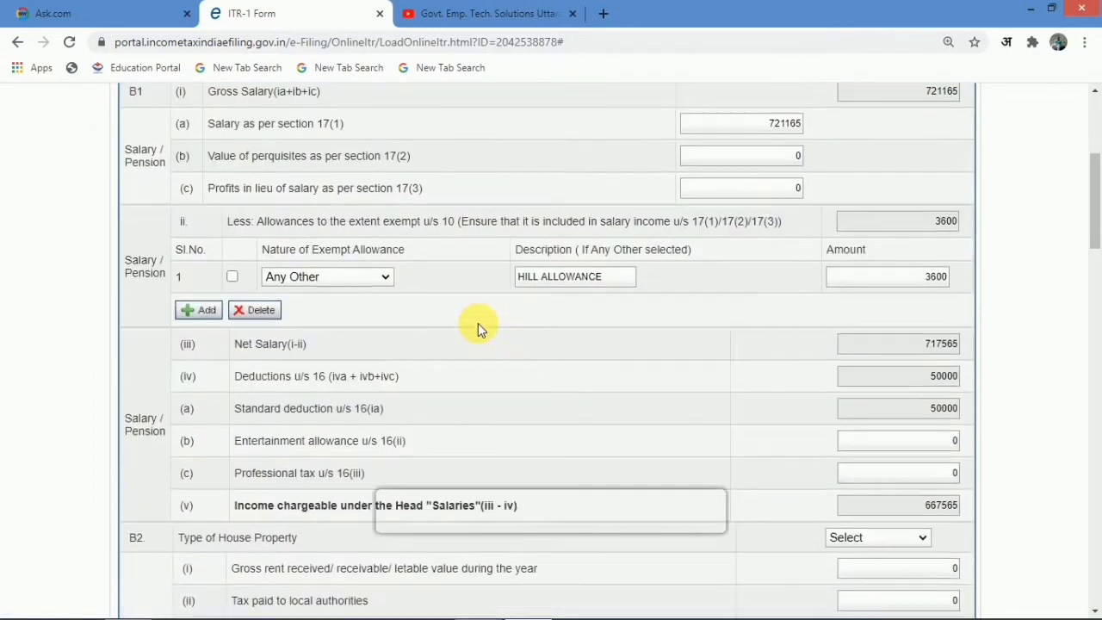
pyautogui.scroll(1, 480, 330)
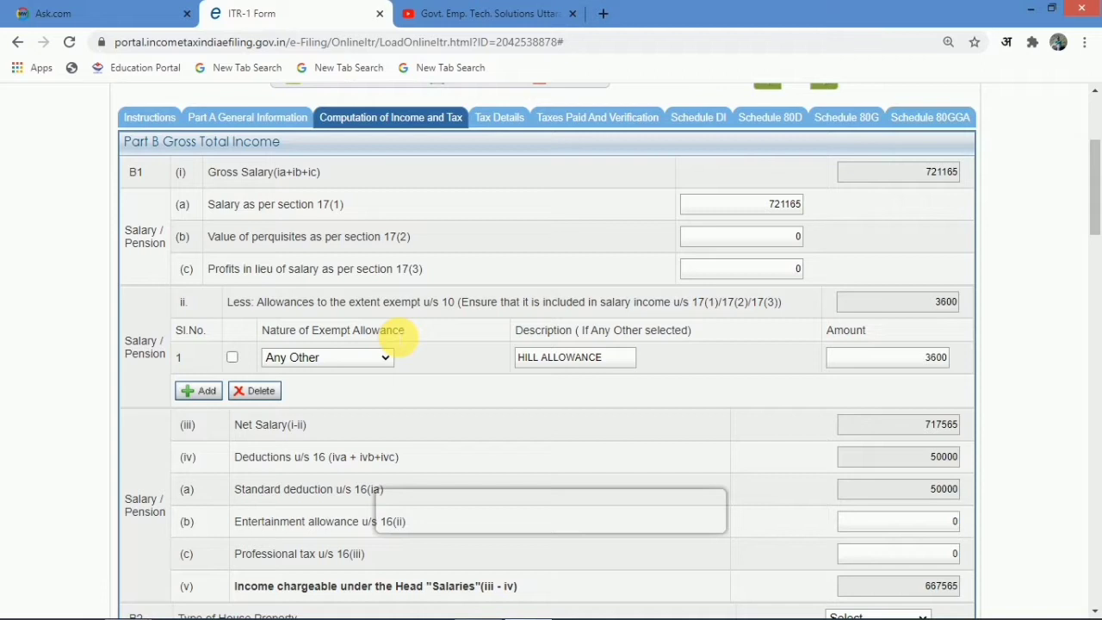
# - Confirm the Form 16 section 17(1) salary of 721165.00, then return to the ITR-1 form
pyautogui.moveTo(489, 610)
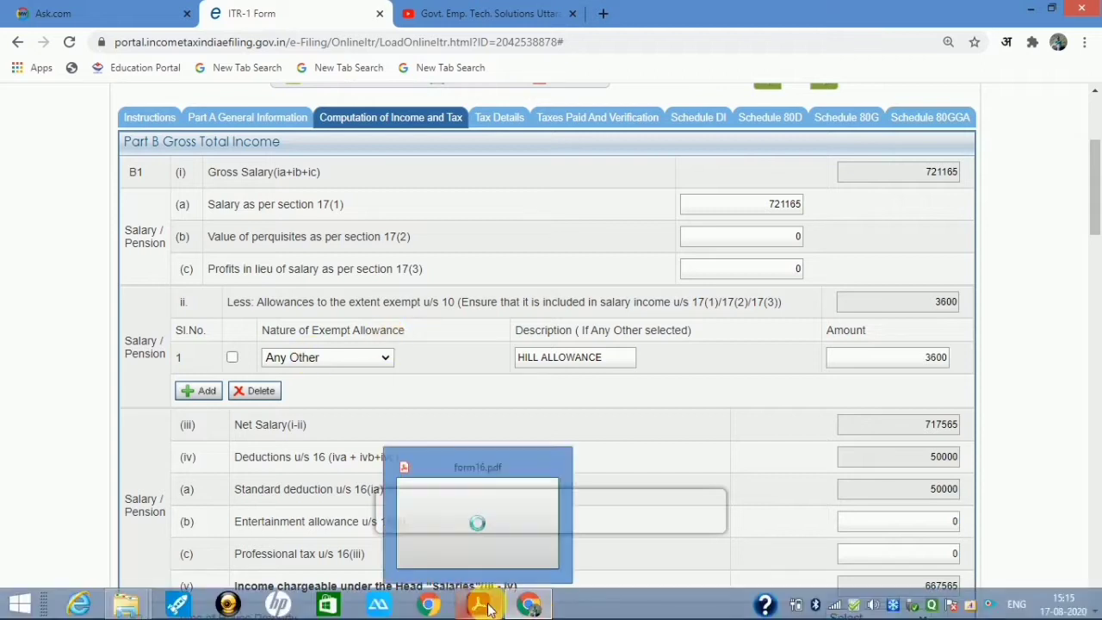
pyautogui.moveTo(475, 528)
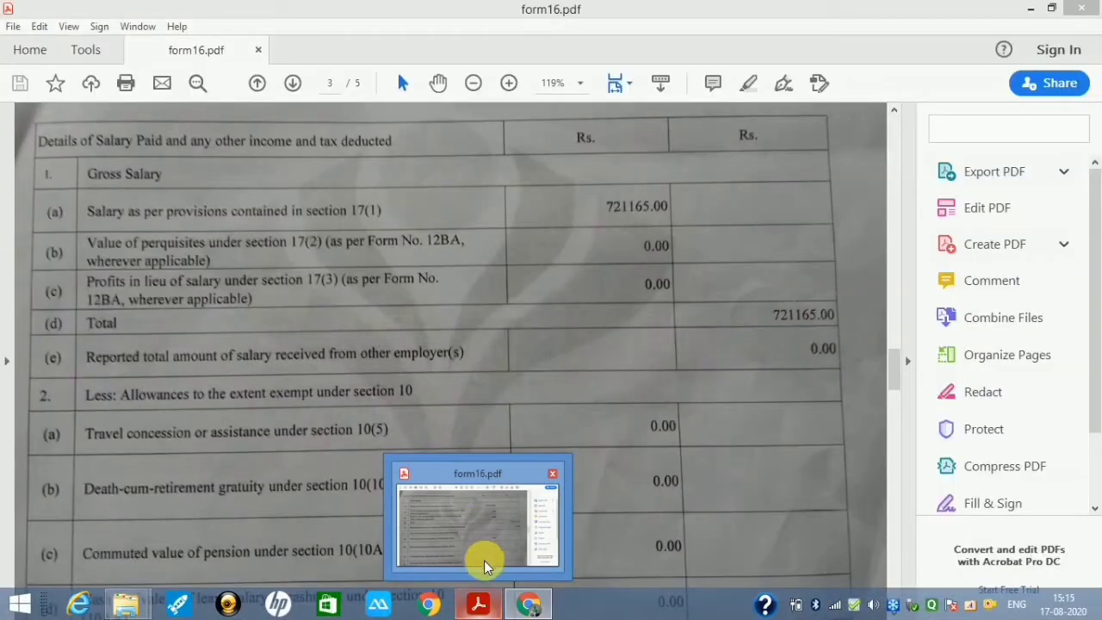
pyautogui.click(488, 506)
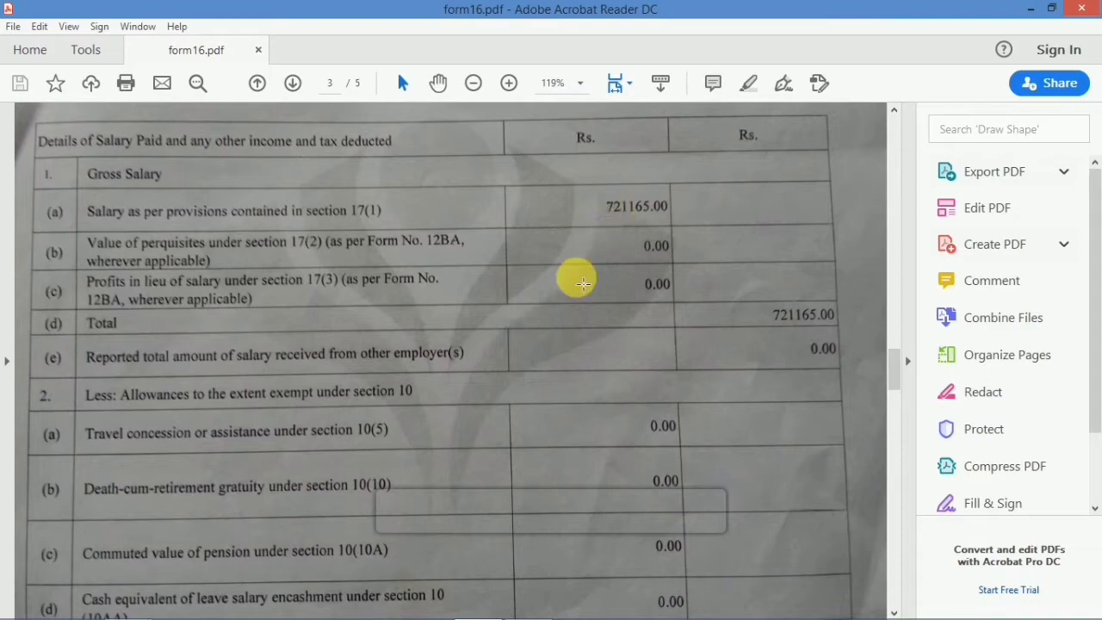
pyautogui.click(529, 603)
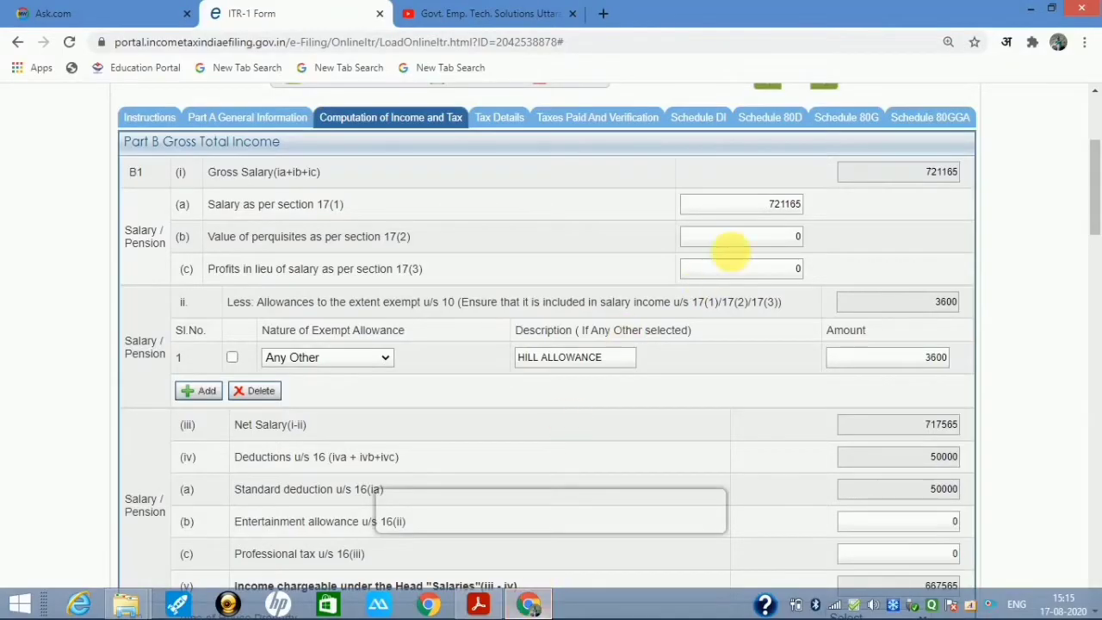
# - Re-enter the section 17(1) salary as 721165
pyautogui.doubleClick(780, 204)
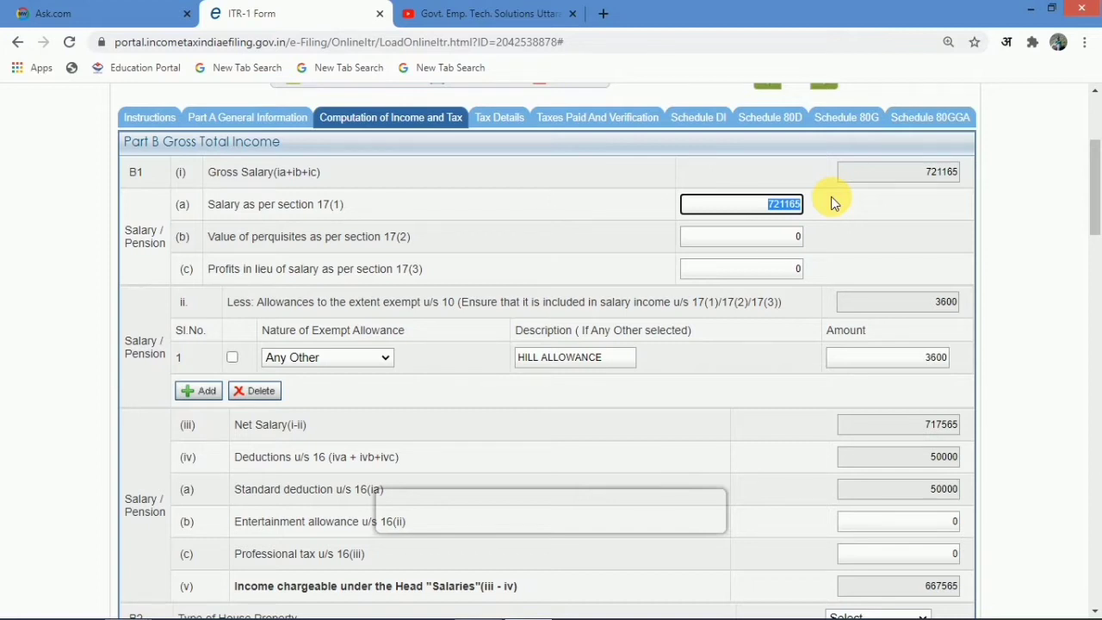
pyautogui.write('721165')
pyautogui.click(775, 364)
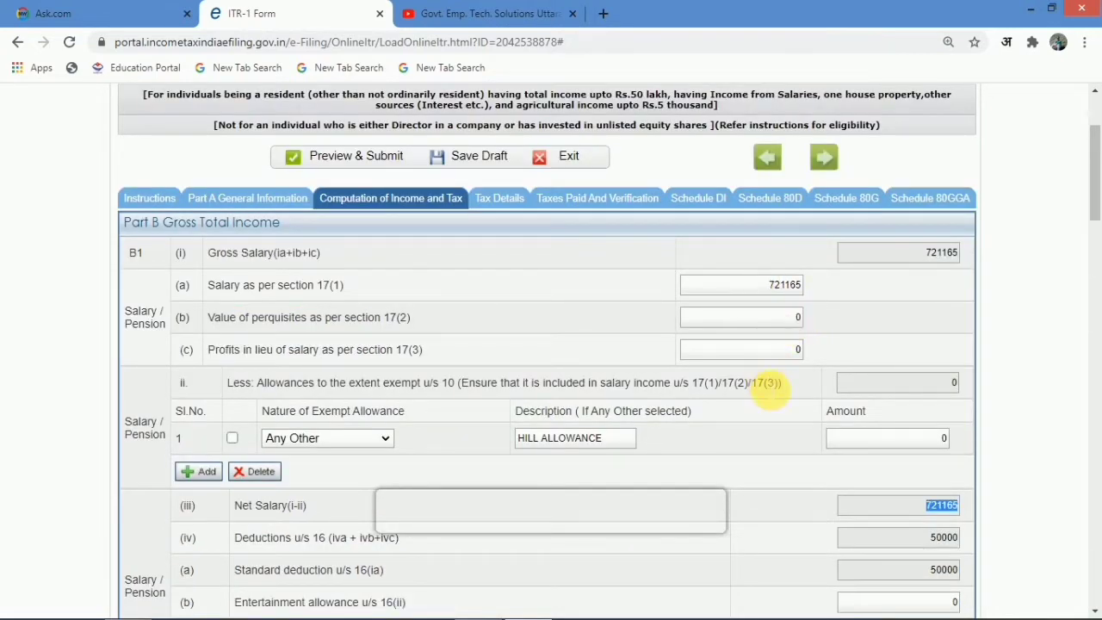
pyautogui.scroll(-1, 770, 394)
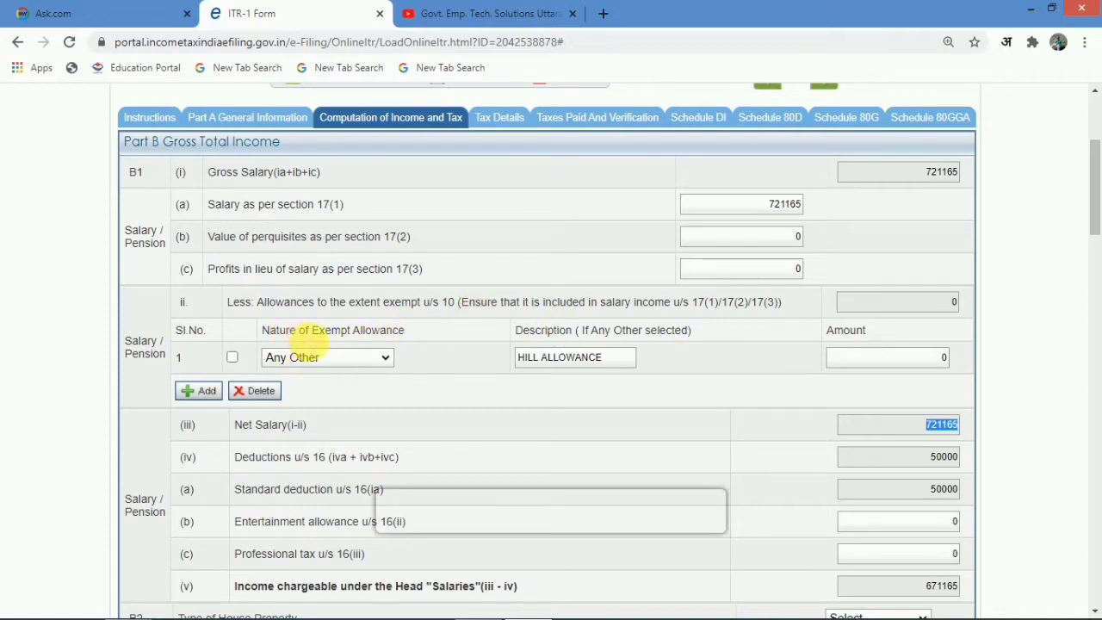
# - Claim a 3600 'Any Other' exempt allowance in row 1 so salary totals recalculate
pyautogui.click(325, 354)
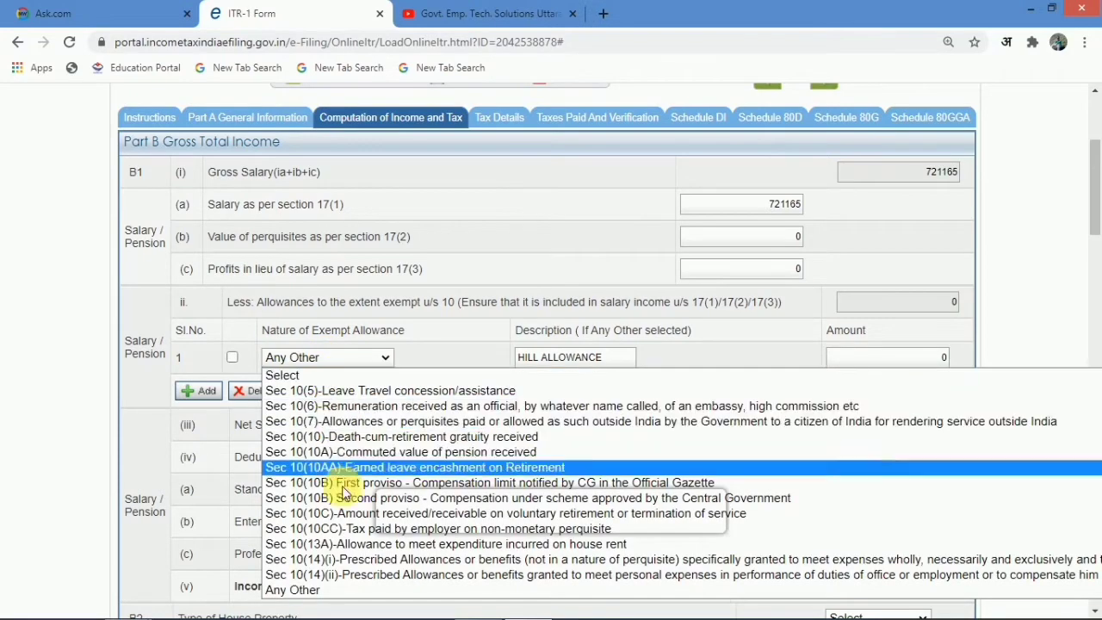
pyautogui.click(335, 591)
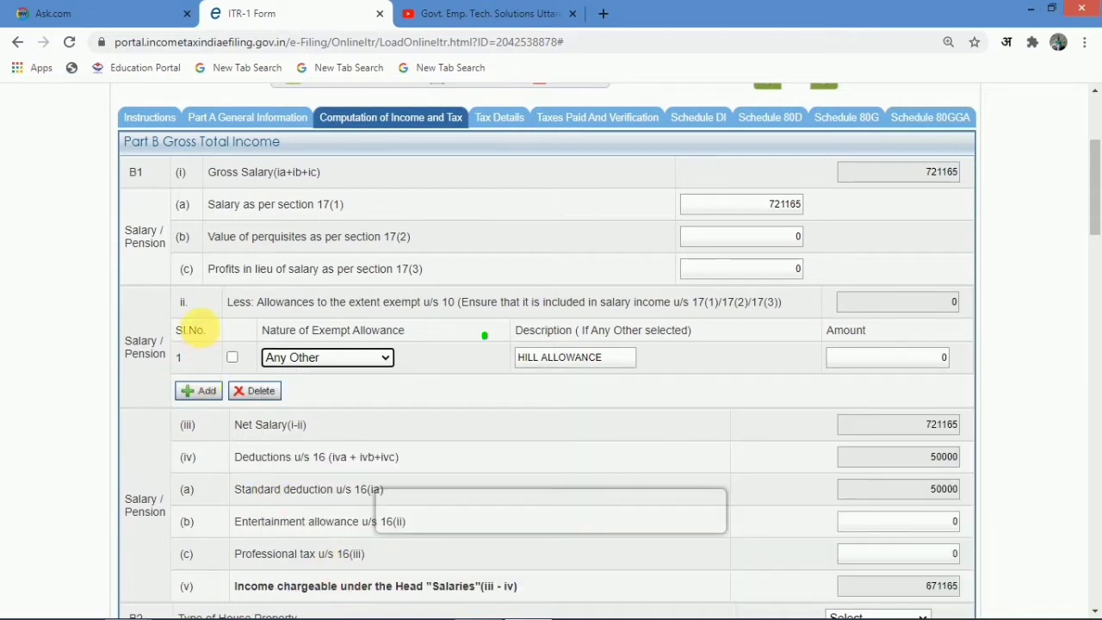
pyautogui.click(233, 360)
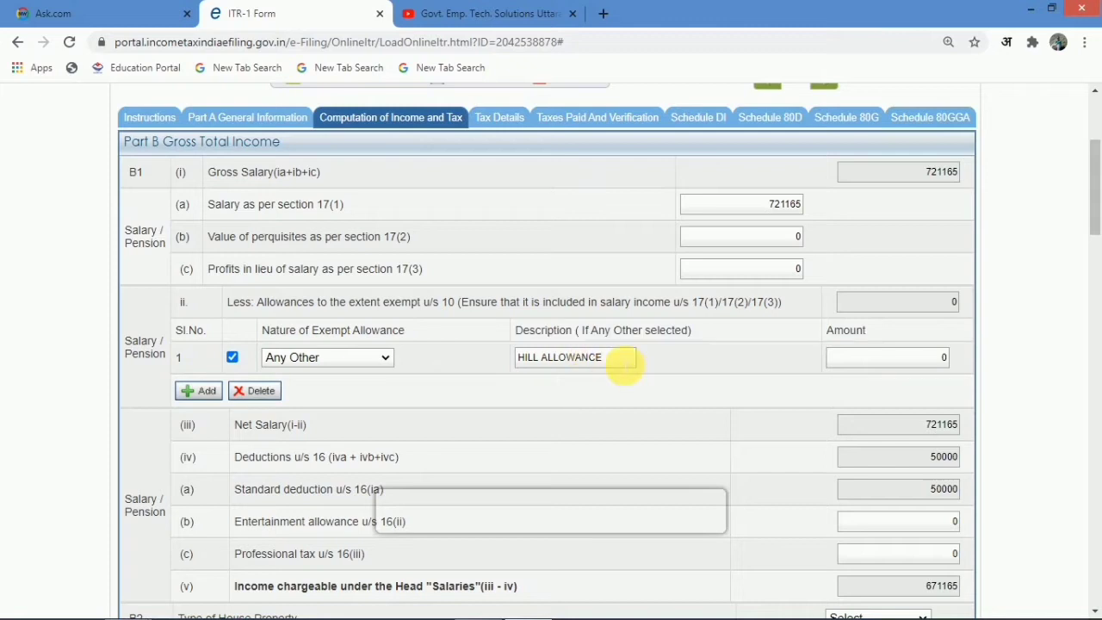
pyautogui.click(886, 360)
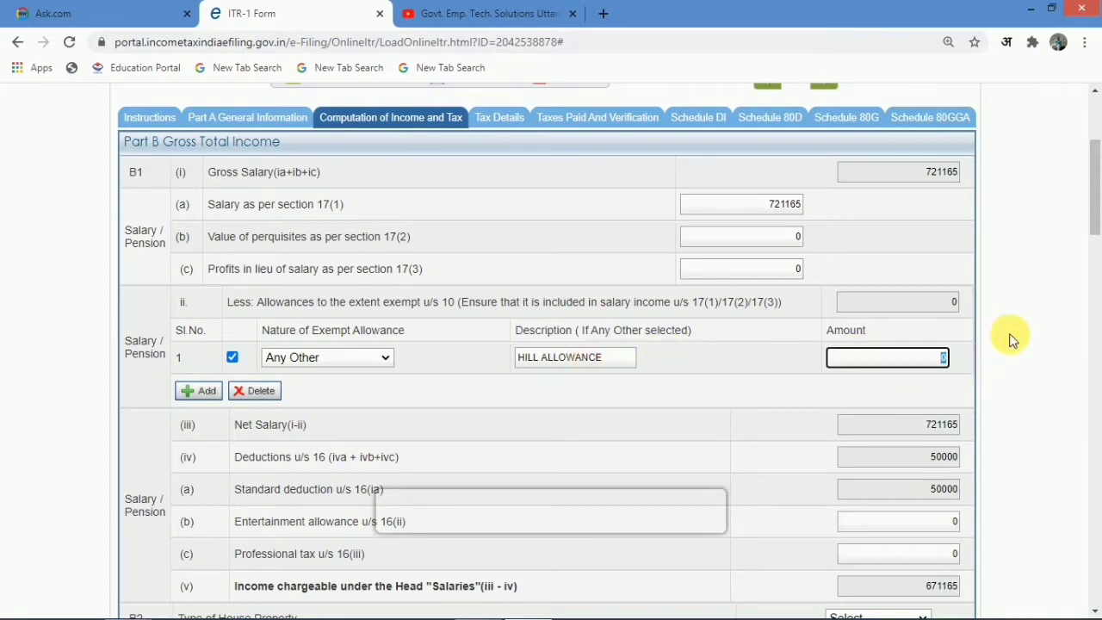
pyautogui.write('36000')
pyautogui.press('BackSpace')
pyautogui.click(737, 439)
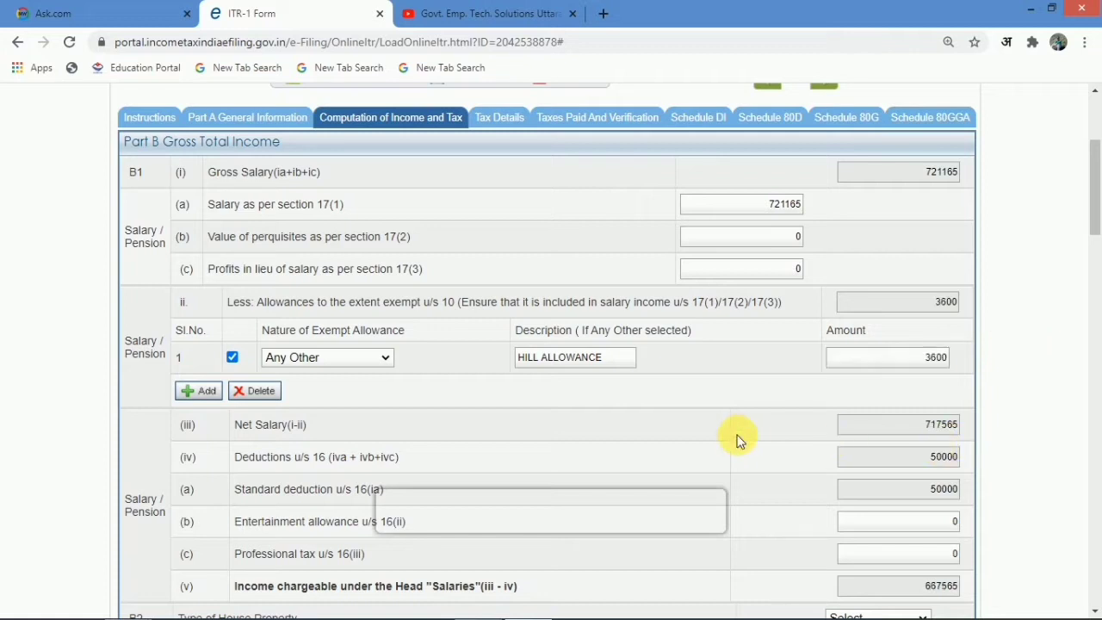
pyautogui.scroll(-3, 737, 439)
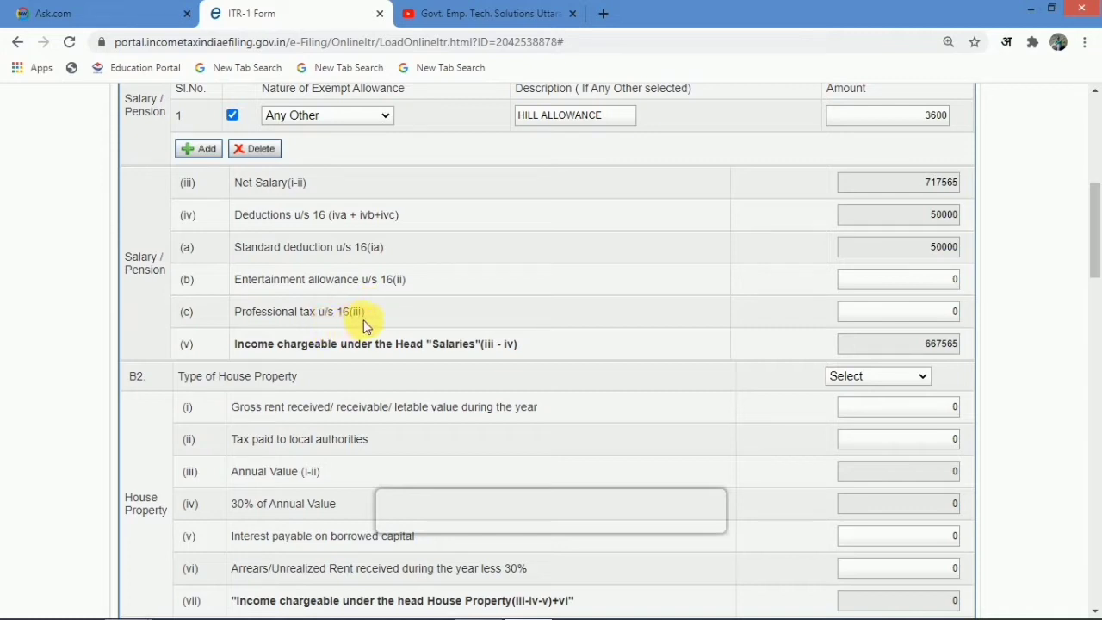
# - Switch to form16.pdf in Acrobat Reader to compare the 667565.00 salary income
pyautogui.scroll(-1, 937, 267)
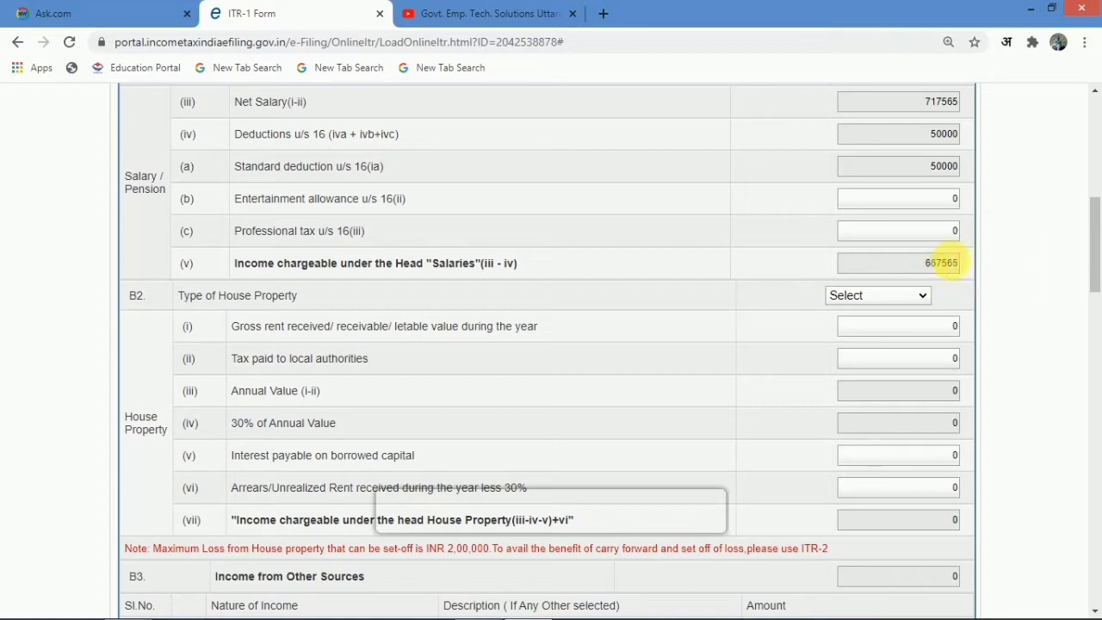
pyautogui.click(488, 607)
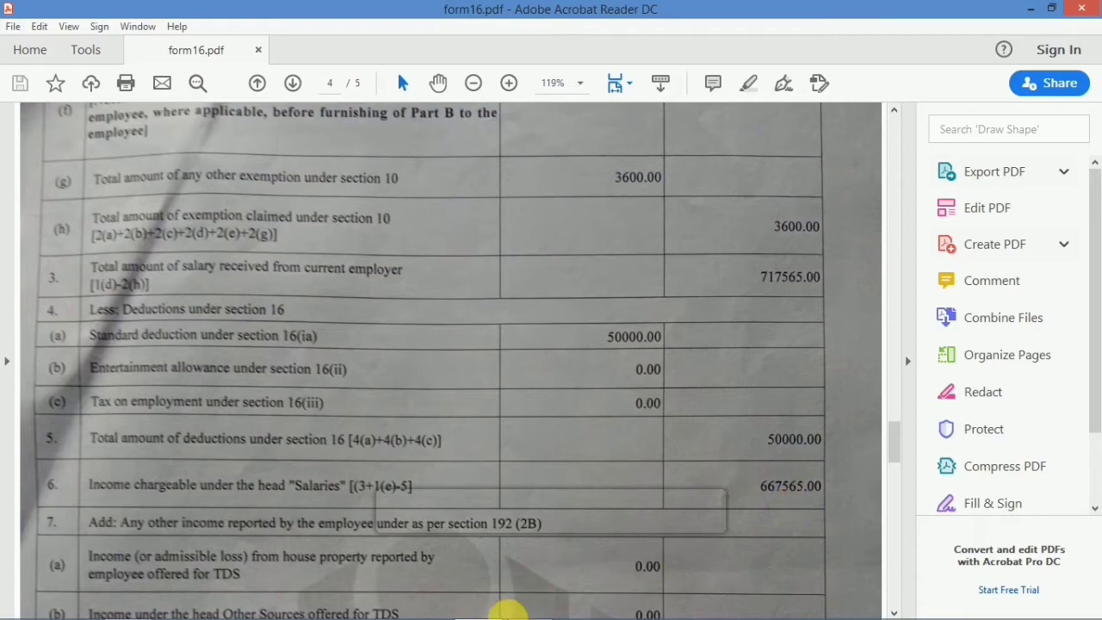
# - Back in the ITR-1 form, change the Type of House Property from Self Occupied to Let Out
pyautogui.moveTo(524, 614)
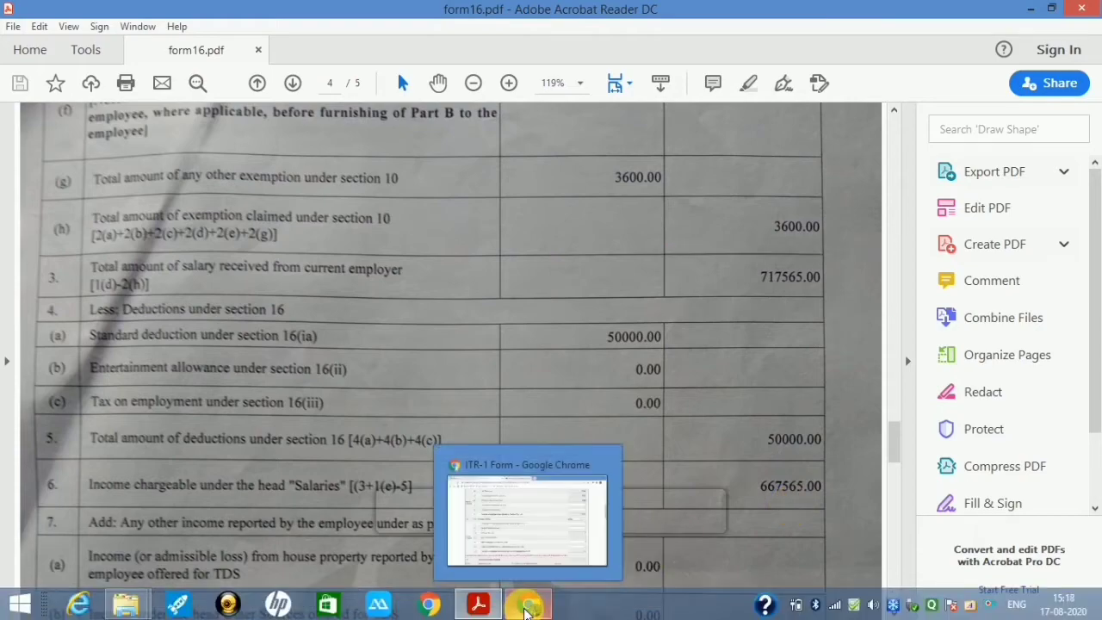
pyautogui.click(524, 610)
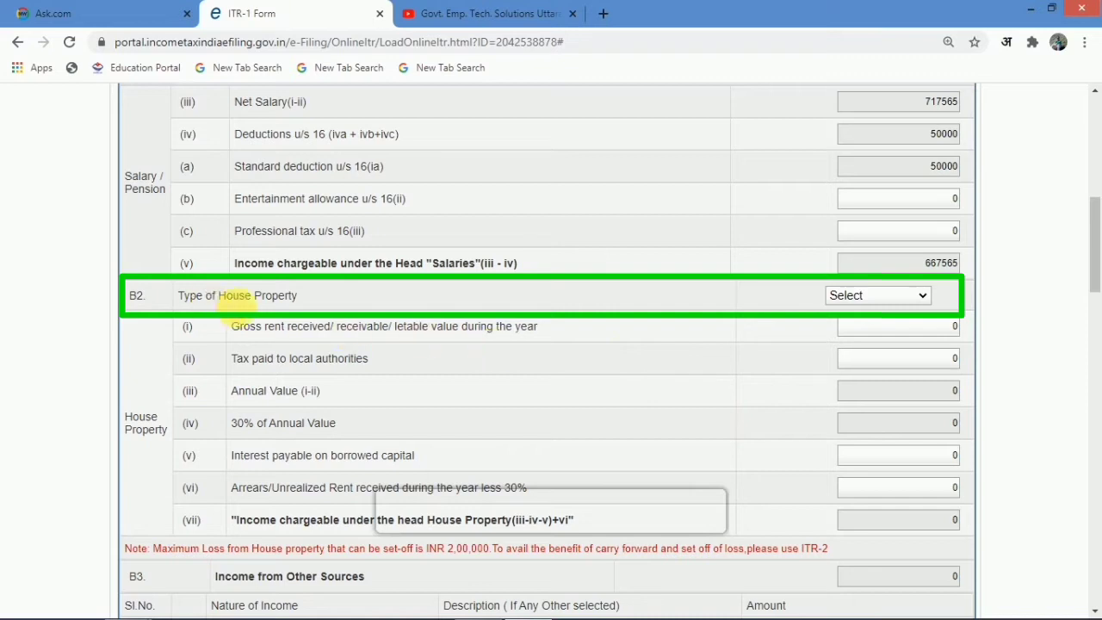
pyautogui.click(868, 298)
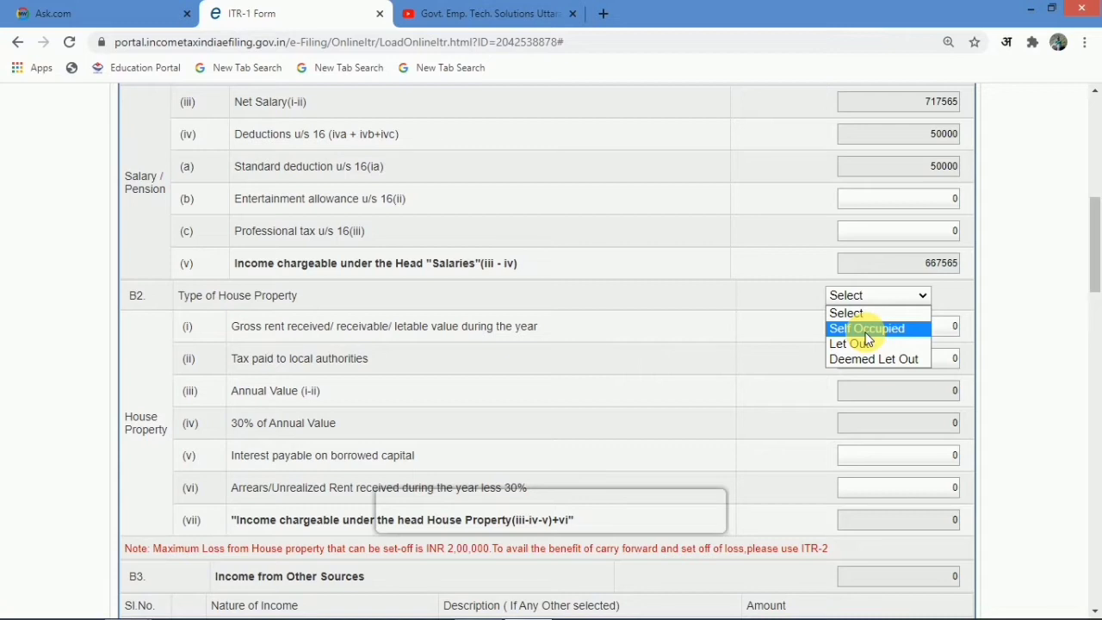
pyautogui.click(866, 334)
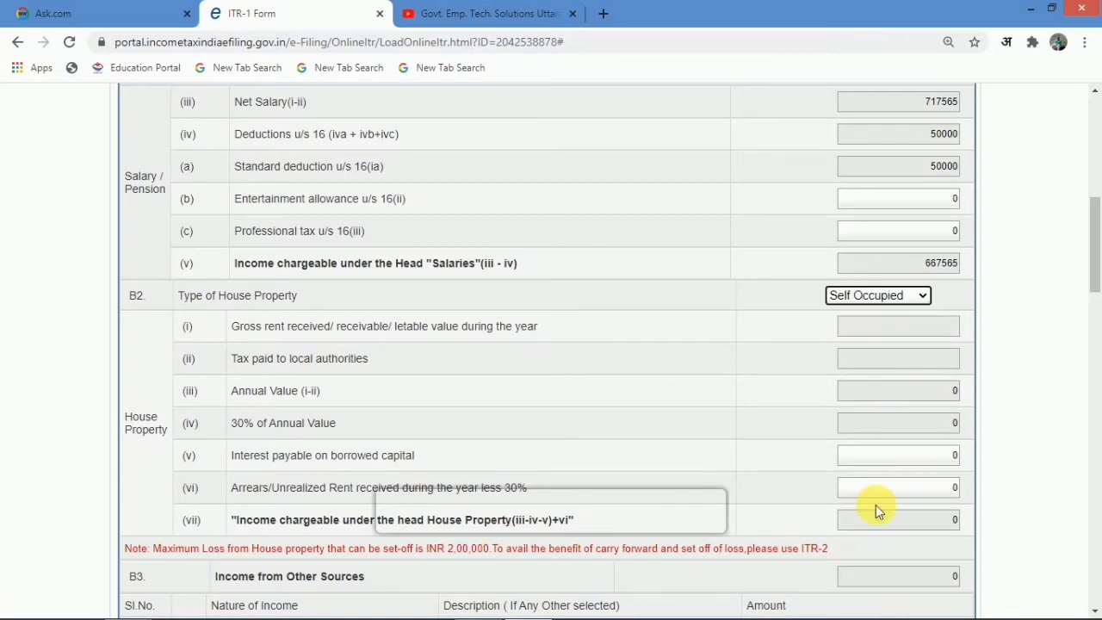
pyautogui.click(896, 296)
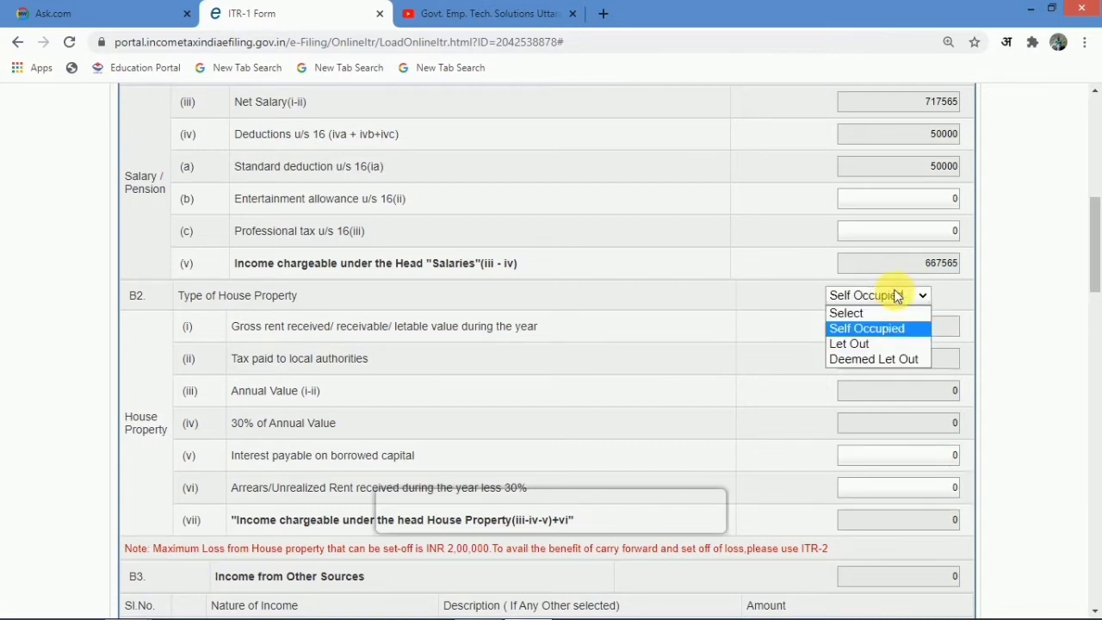
pyautogui.click(880, 346)
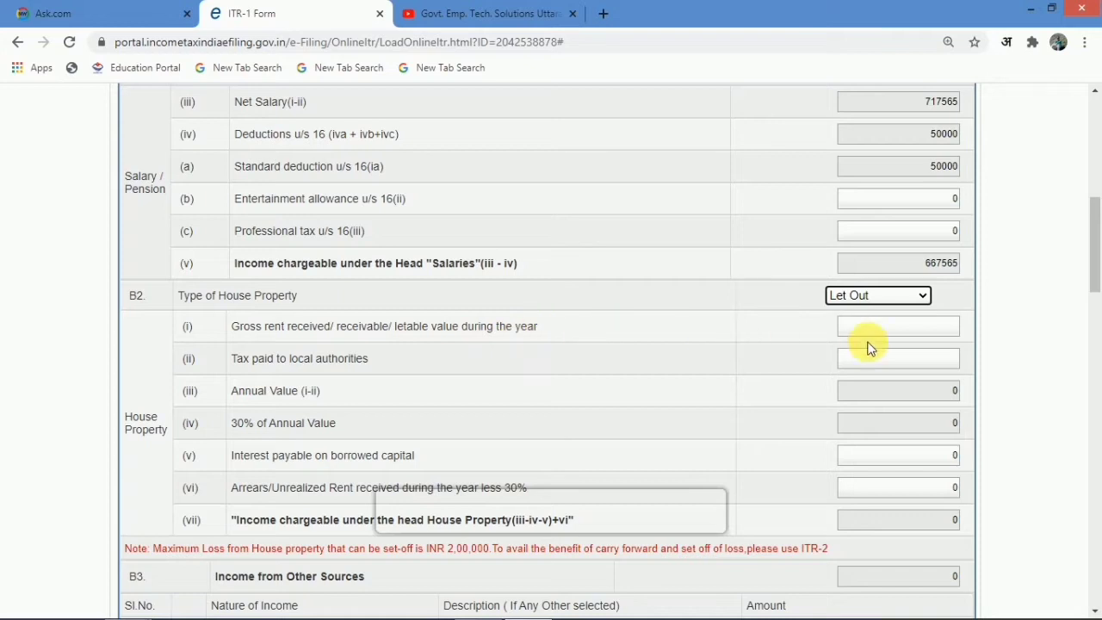
# - Enter 200000 gross rent and 20000 local authority tax, giving 126000 house property income
pyautogui.click(897, 332)
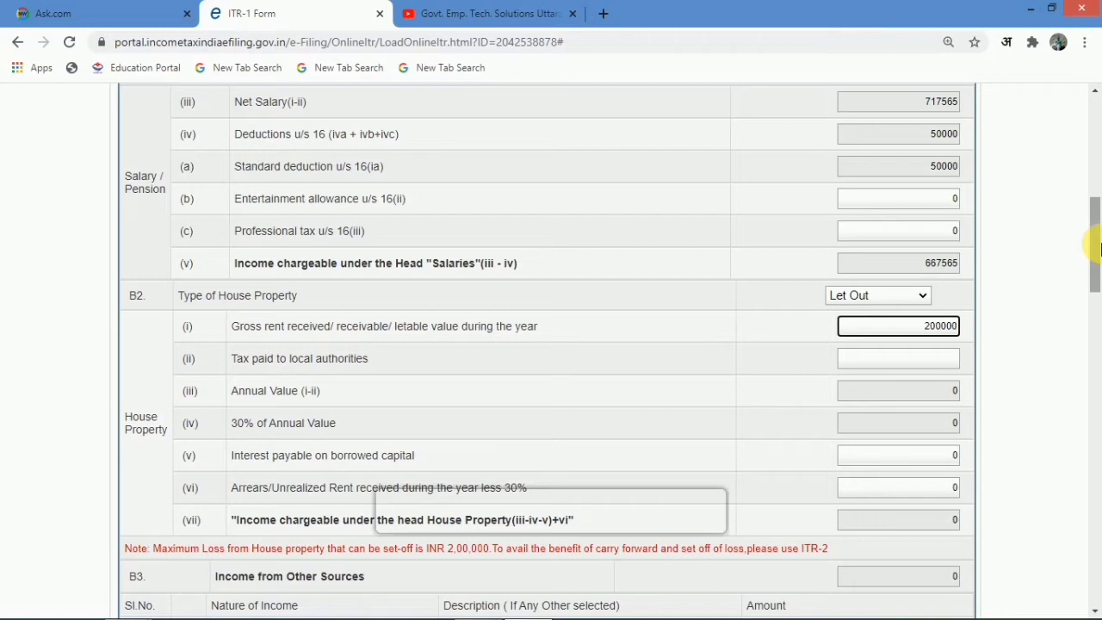
pyautogui.moveTo(1097, 248); pyautogui.dragTo(1097, 276)
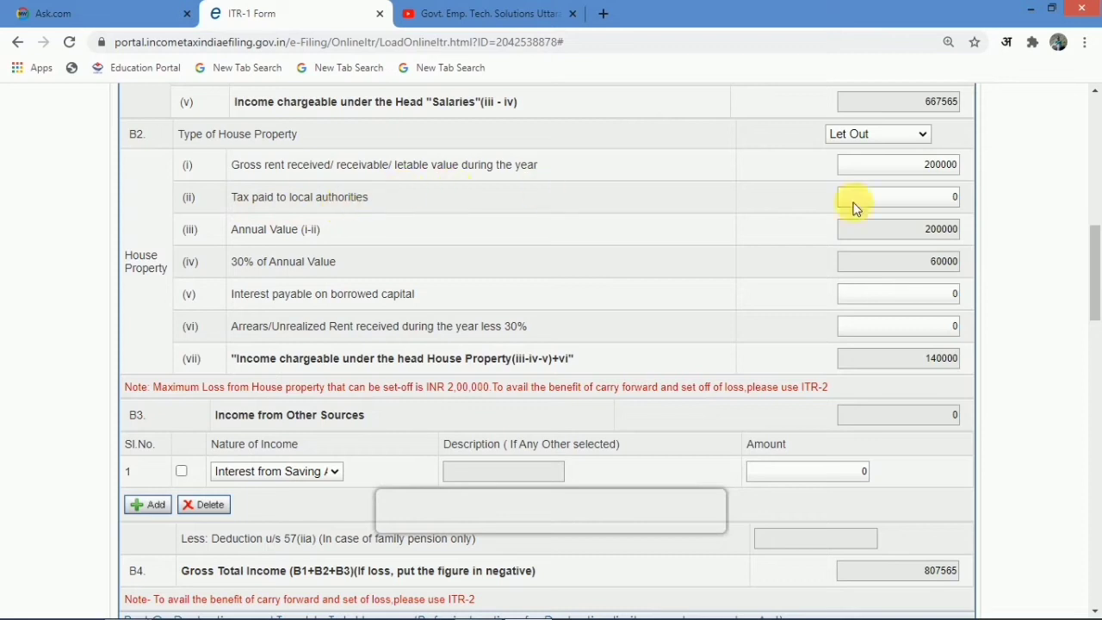
pyautogui.doubleClick(951, 199)
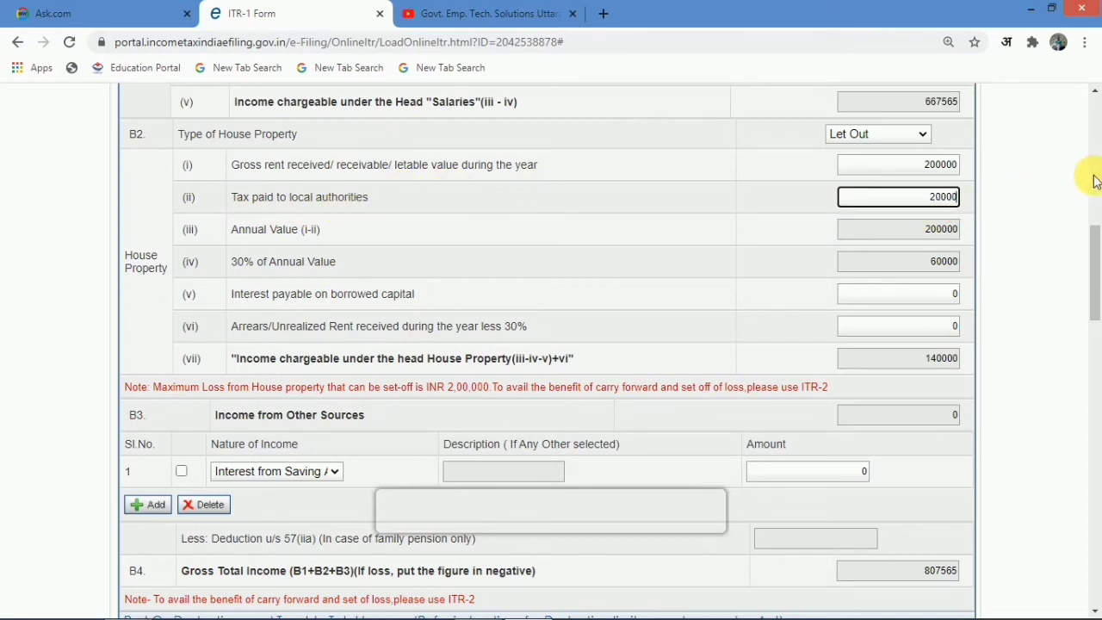
pyautogui.click(1046, 184)
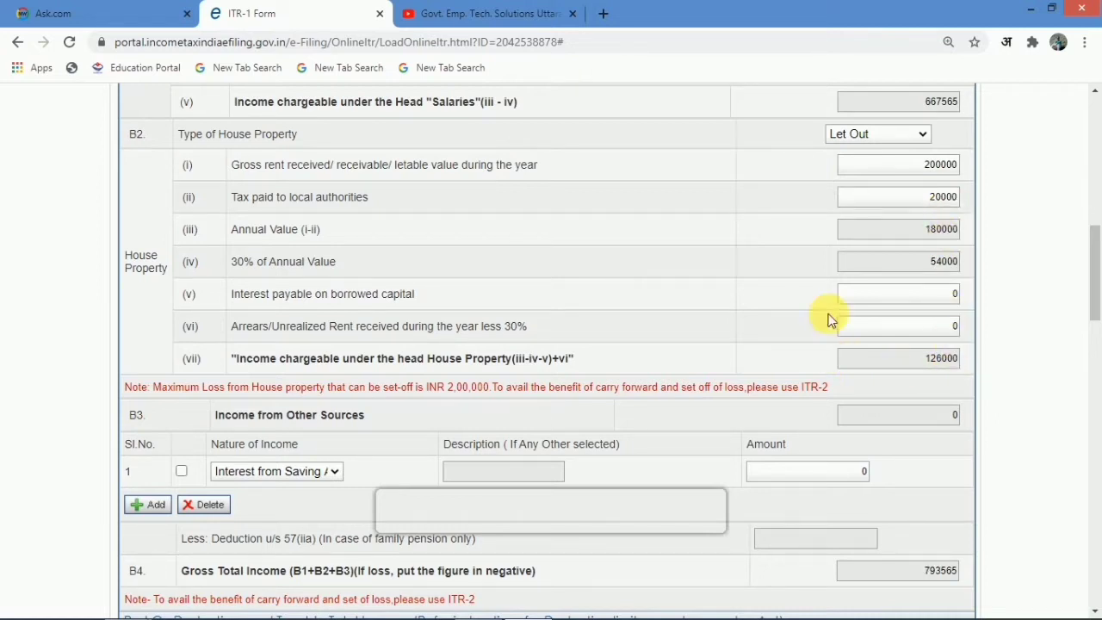
pyautogui.click(911, 140)
# - Change the house property type to Self Occupied
pyautogui.click(888, 155)
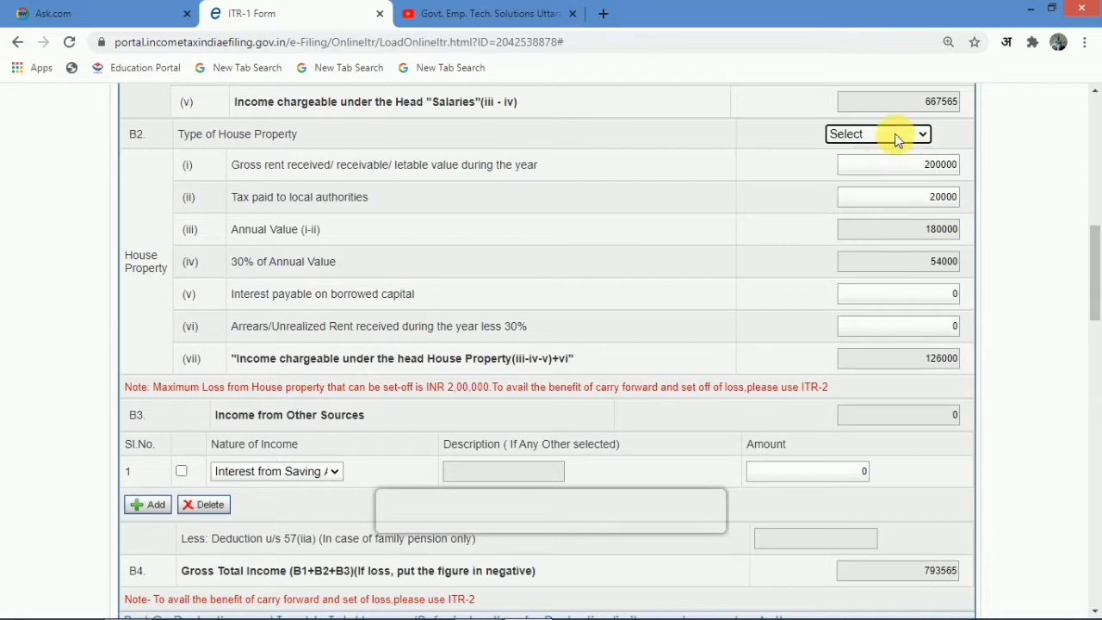
pyautogui.click(895, 135)
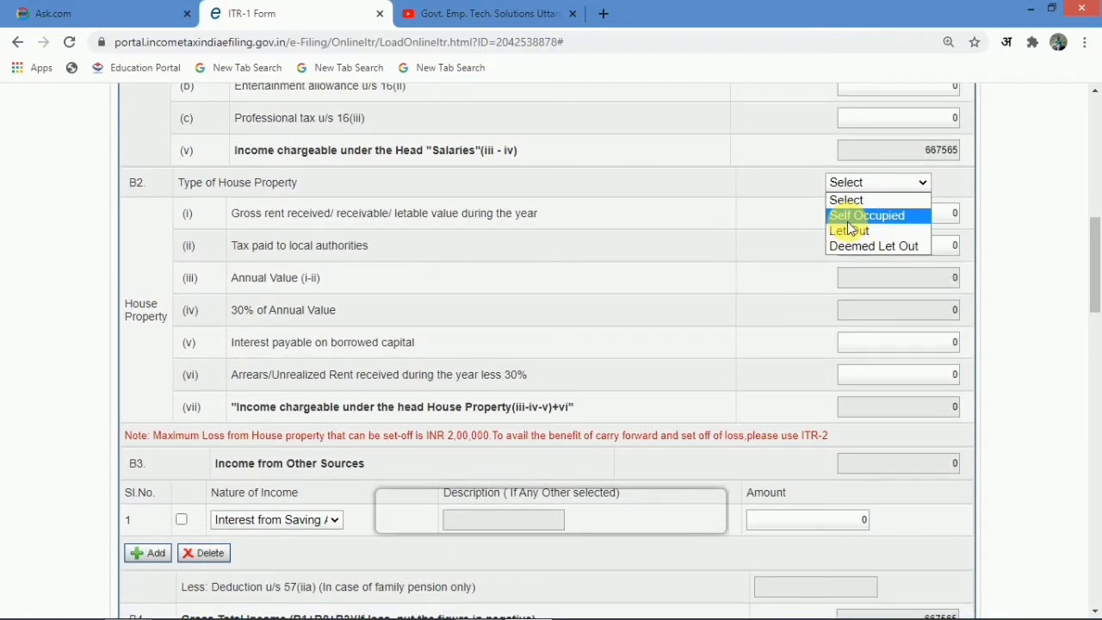
pyautogui.click(848, 222)
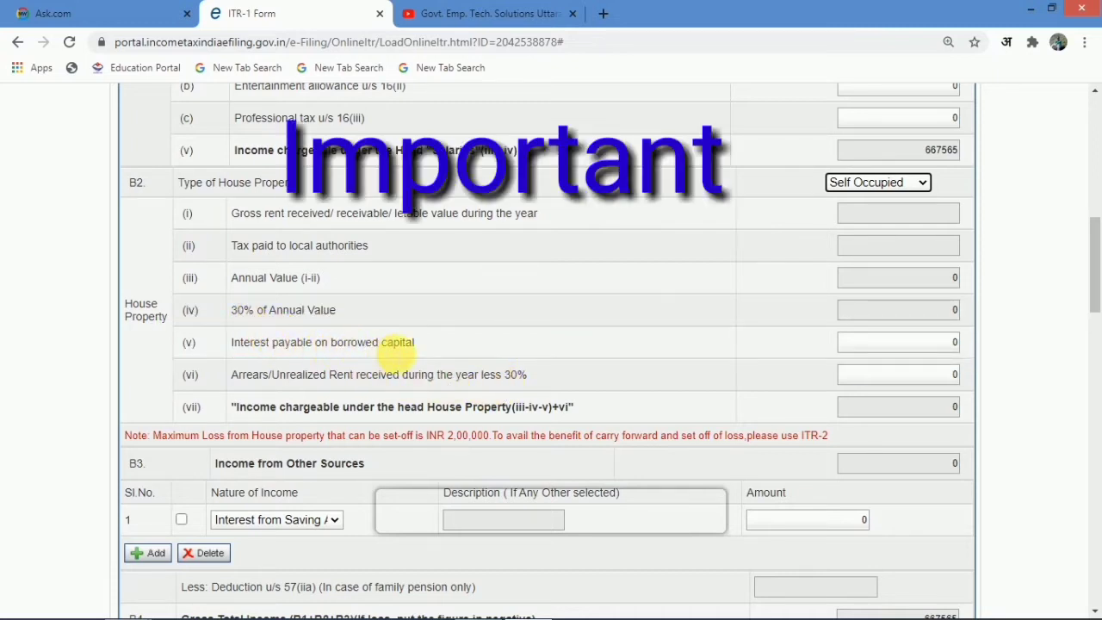
# - Try 200000 interest on borrowed capital, cancel the confirm dialog, then clear the interest value
pyautogui.click(943, 345)
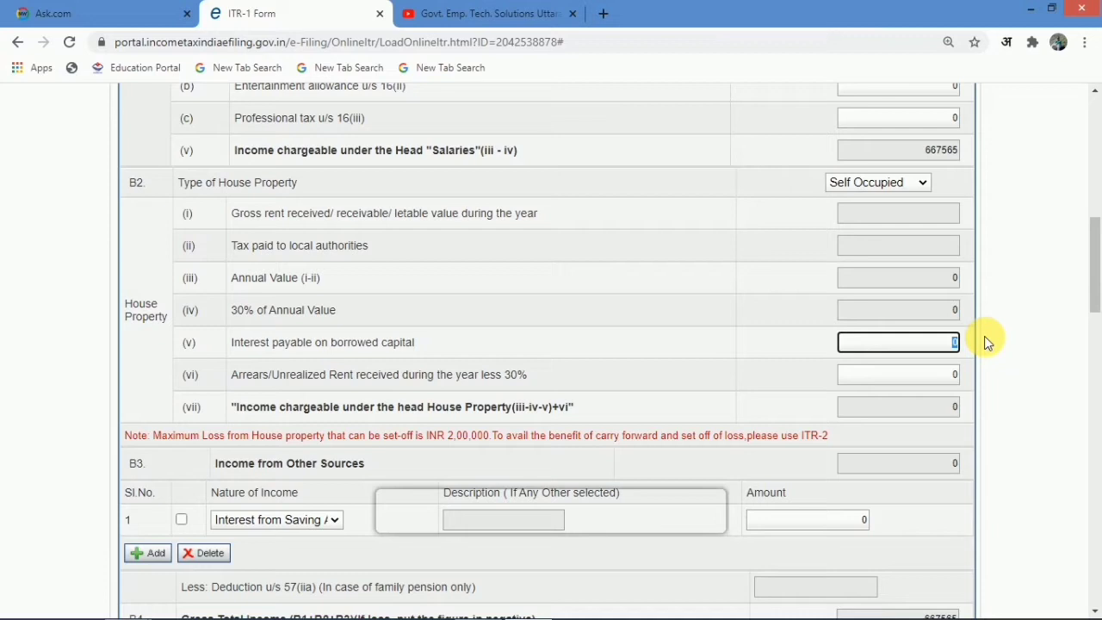
pyautogui.write('00000')
pyautogui.press('Return')
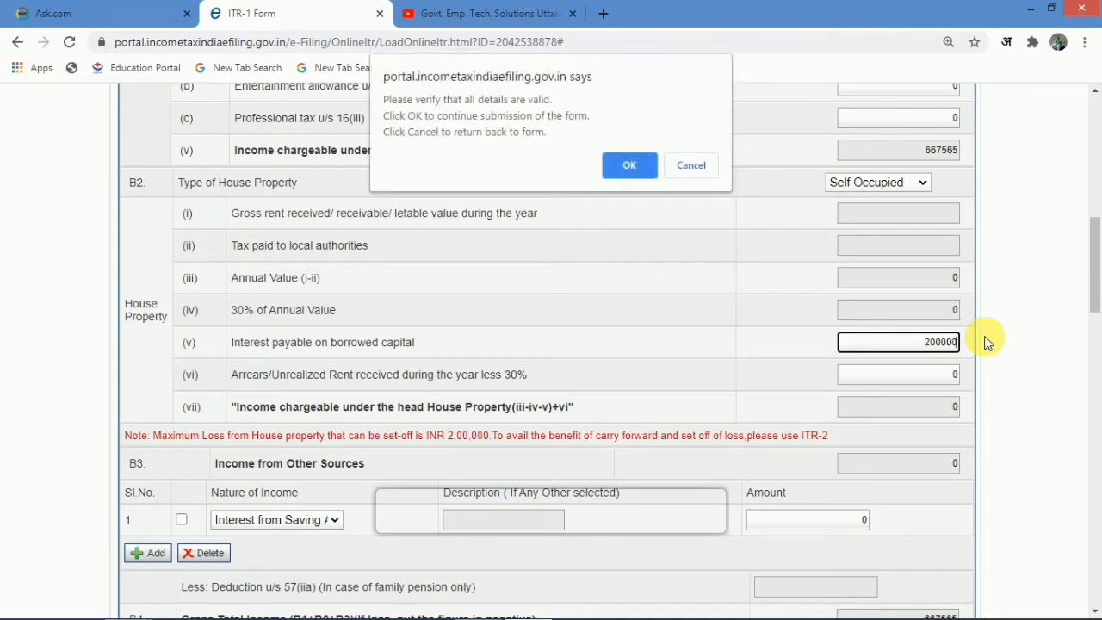
pyautogui.click(703, 166)
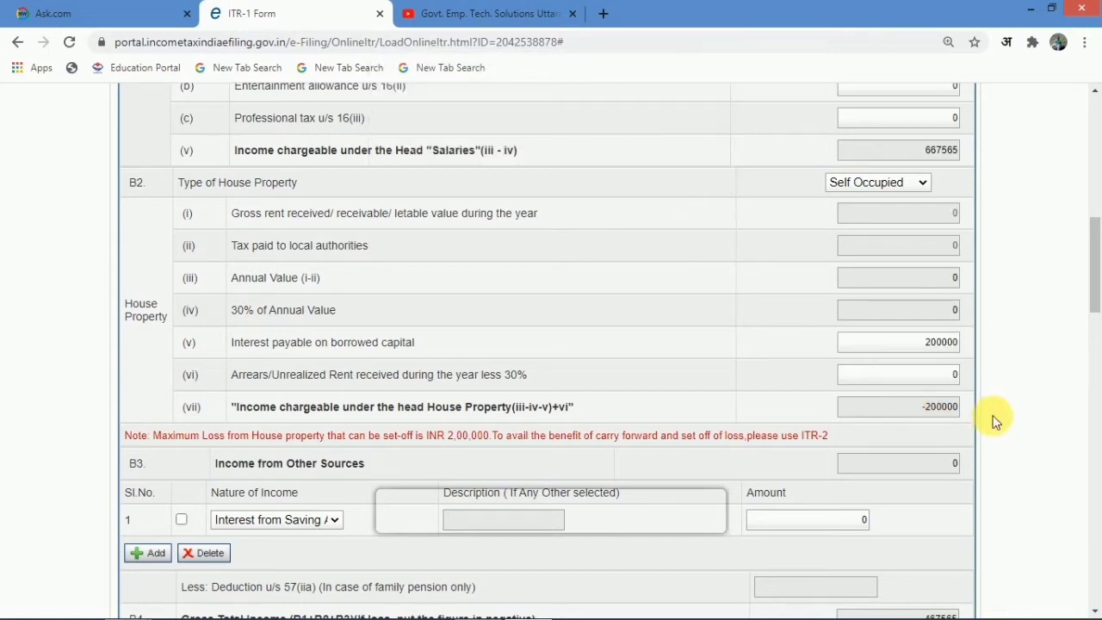
pyautogui.click(929, 346)
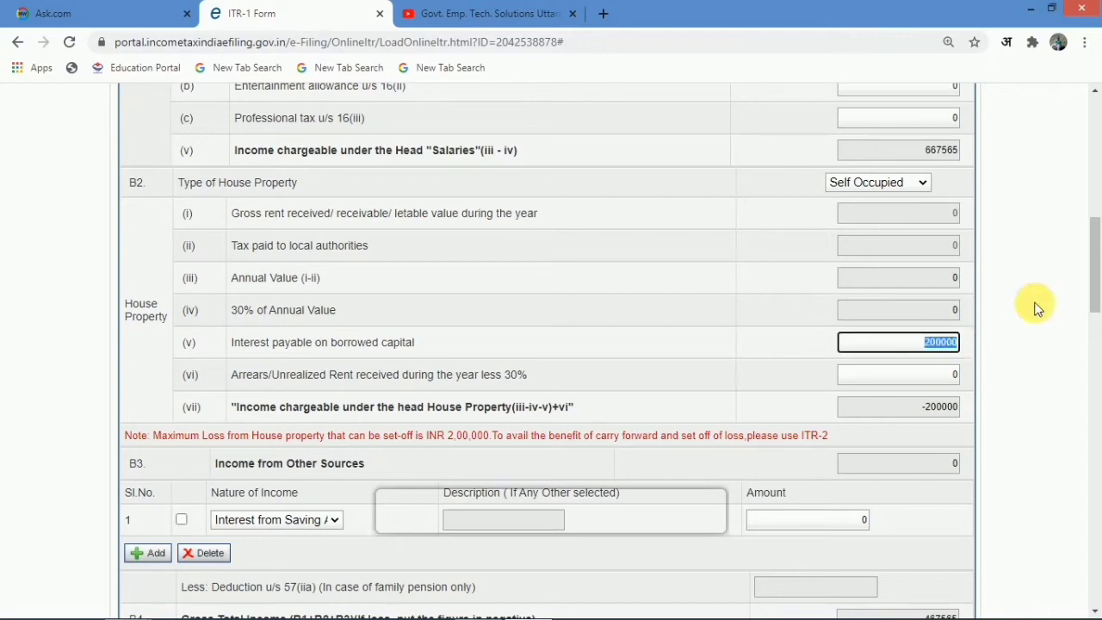
pyautogui.press('BackSpace')
pyautogui.scroll(-4, 740, 347)
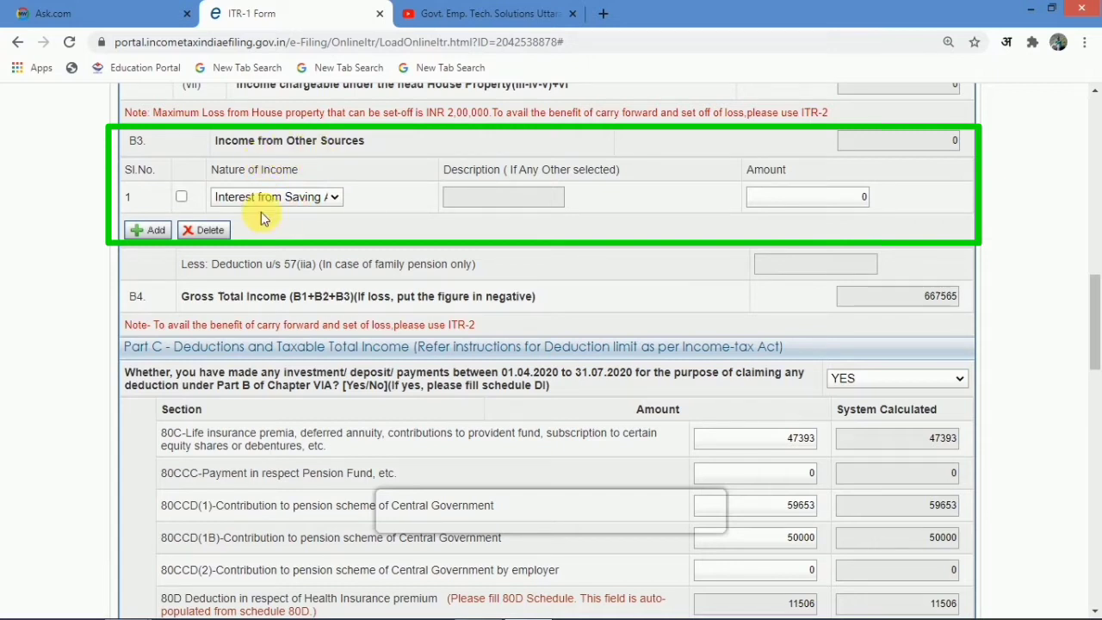
# - Add an Interest from Saving Account row in B3 with an amount of 12000
pyautogui.click(241, 199)
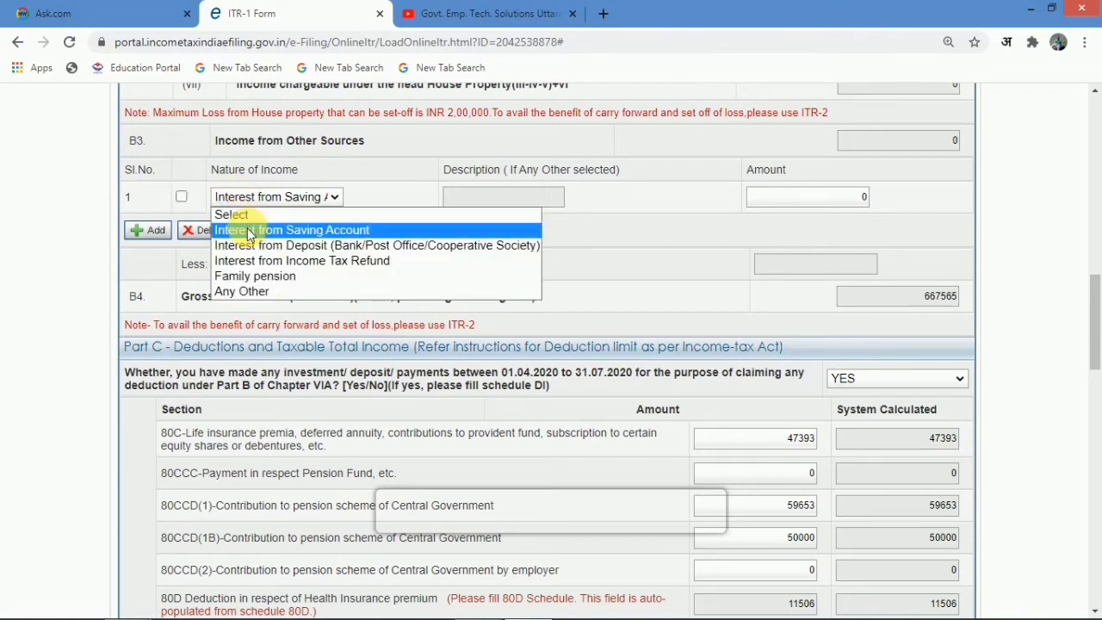
pyautogui.click(358, 231)
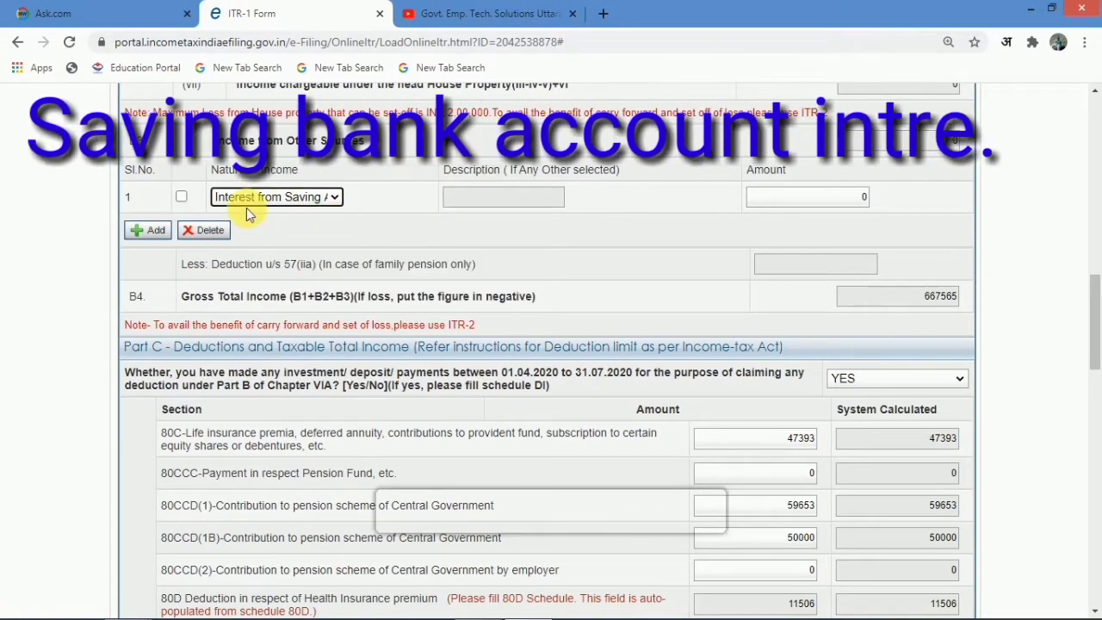
pyautogui.click(182, 197)
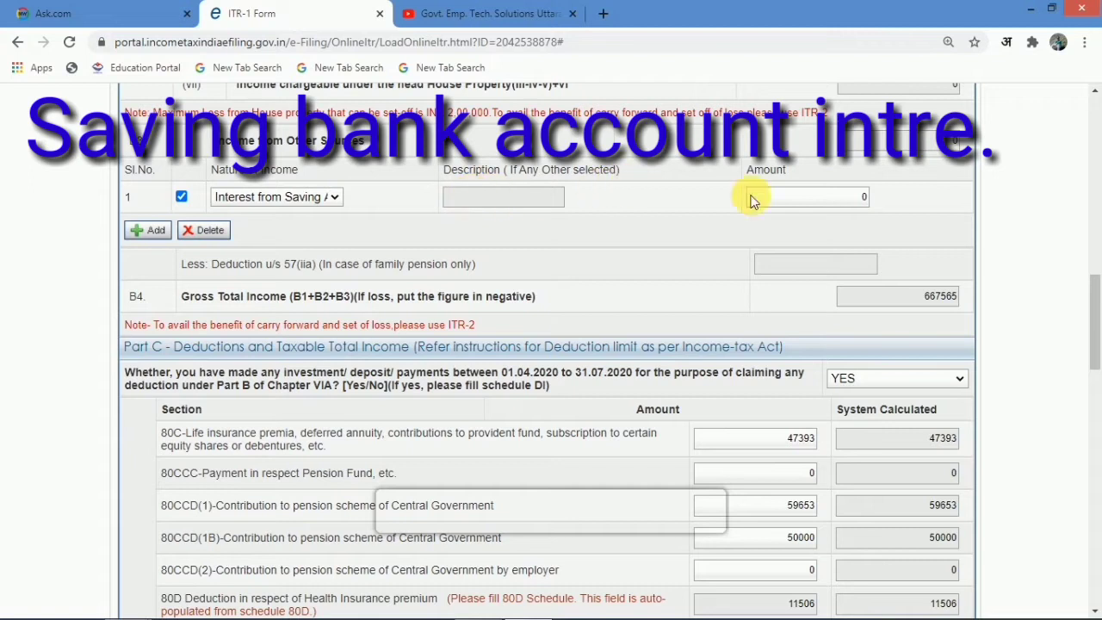
pyautogui.click(826, 198)
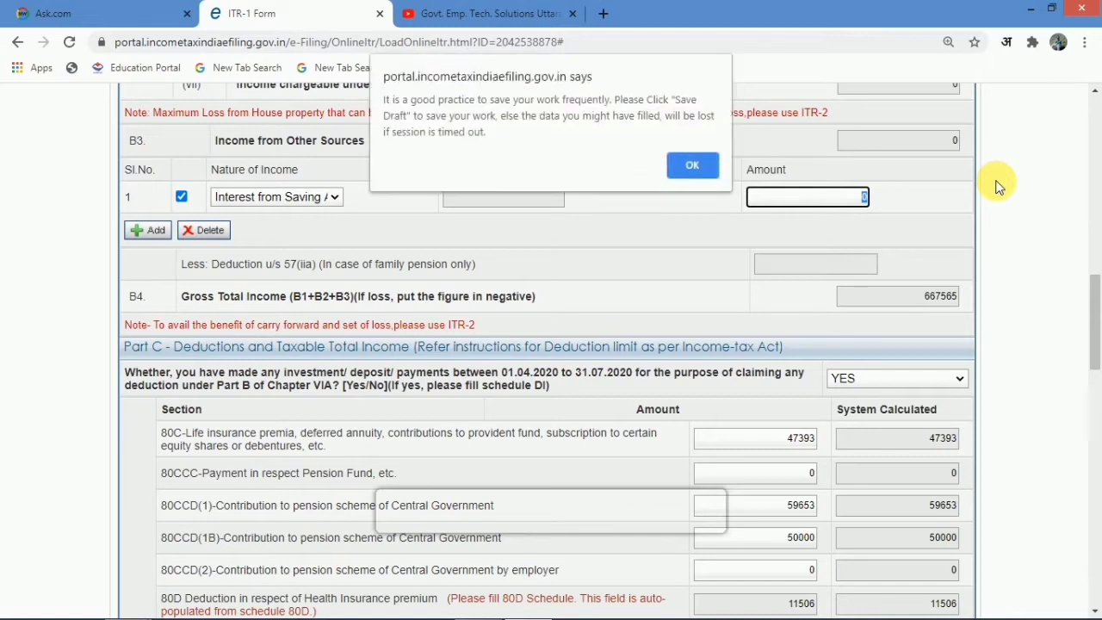
pyautogui.click(694, 169)
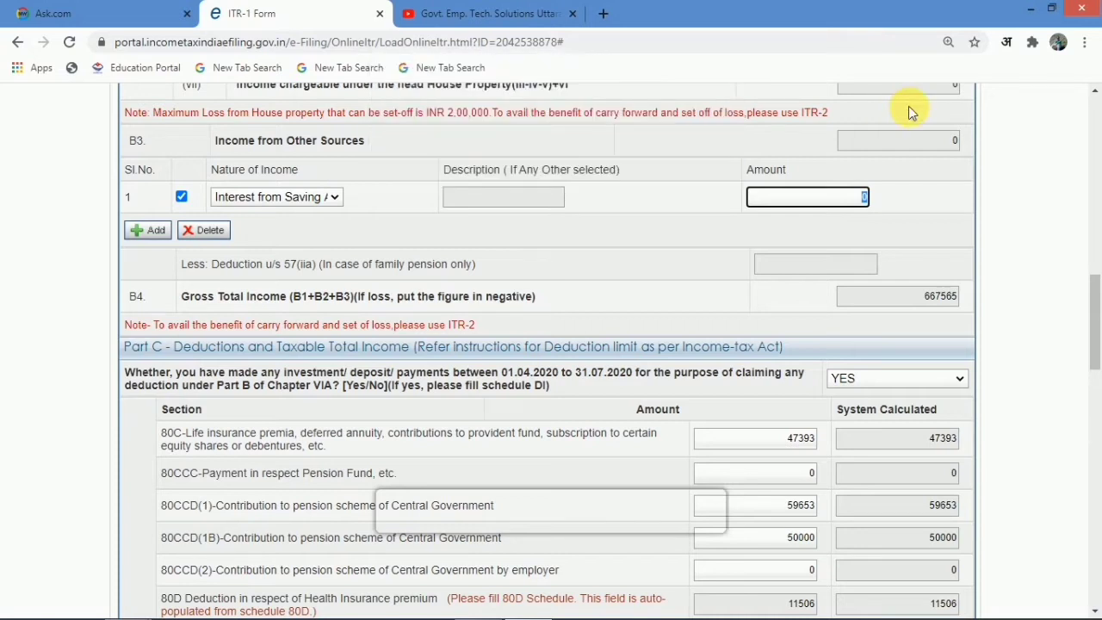
pyautogui.write('12000')
pyautogui.click(671, 240)
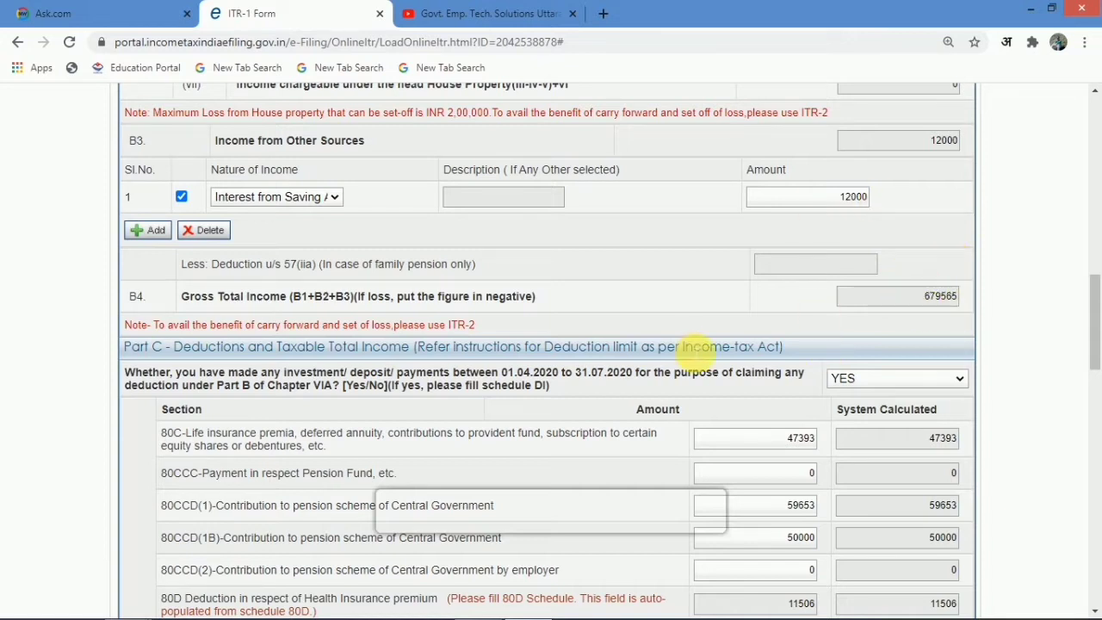
pyautogui.scroll(-1, 693, 353)
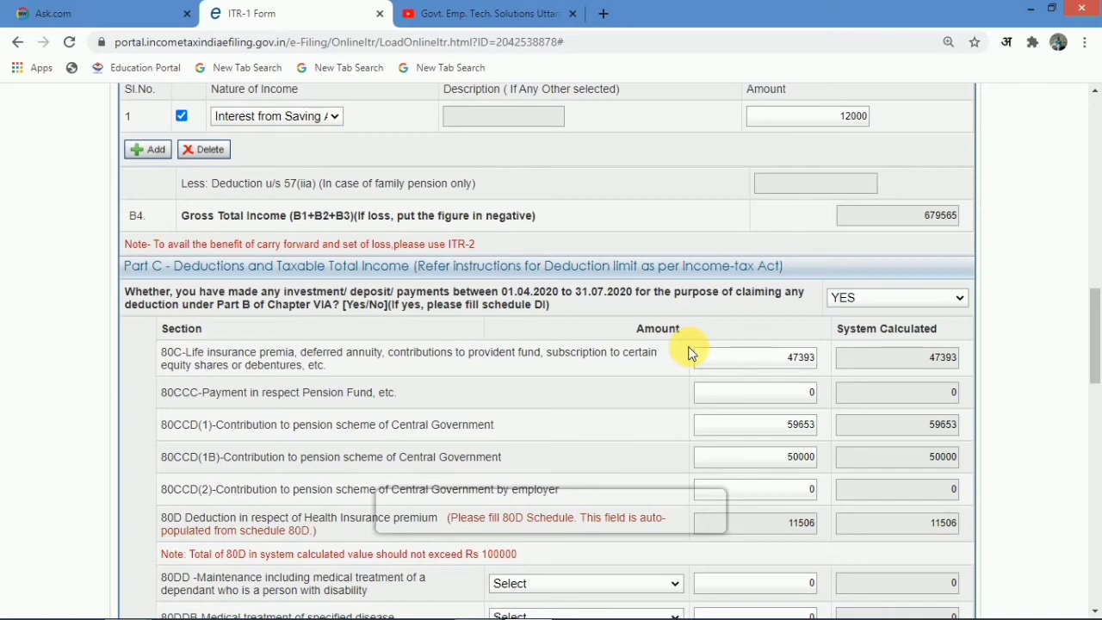
# - Enter 12000 as the 80TTA savings interest deduction, dismissing the confirmation prompt
pyautogui.scroll(-6, 689, 353)
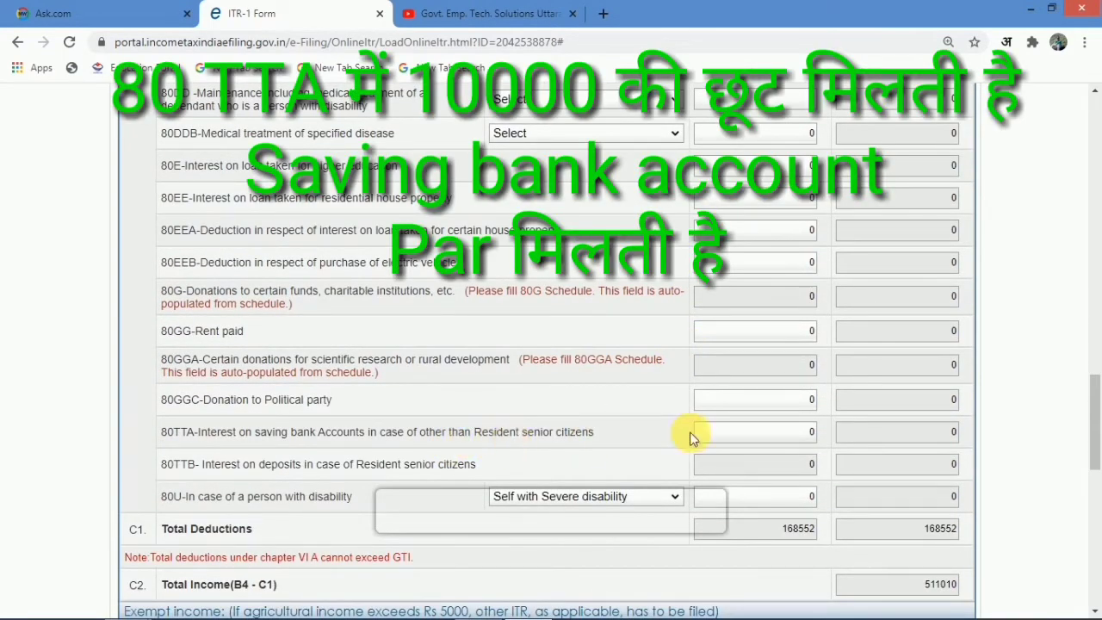
pyautogui.click(807, 431)
pyautogui.write('120')
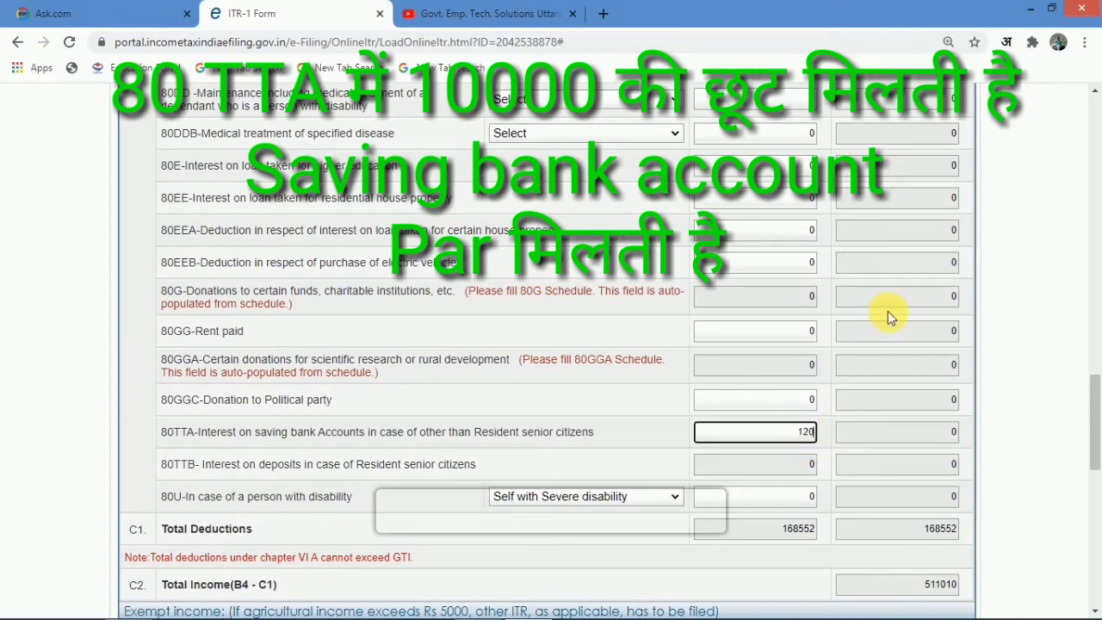
pyautogui.write('00')
pyautogui.press('Return')
pyautogui.click(689, 171)
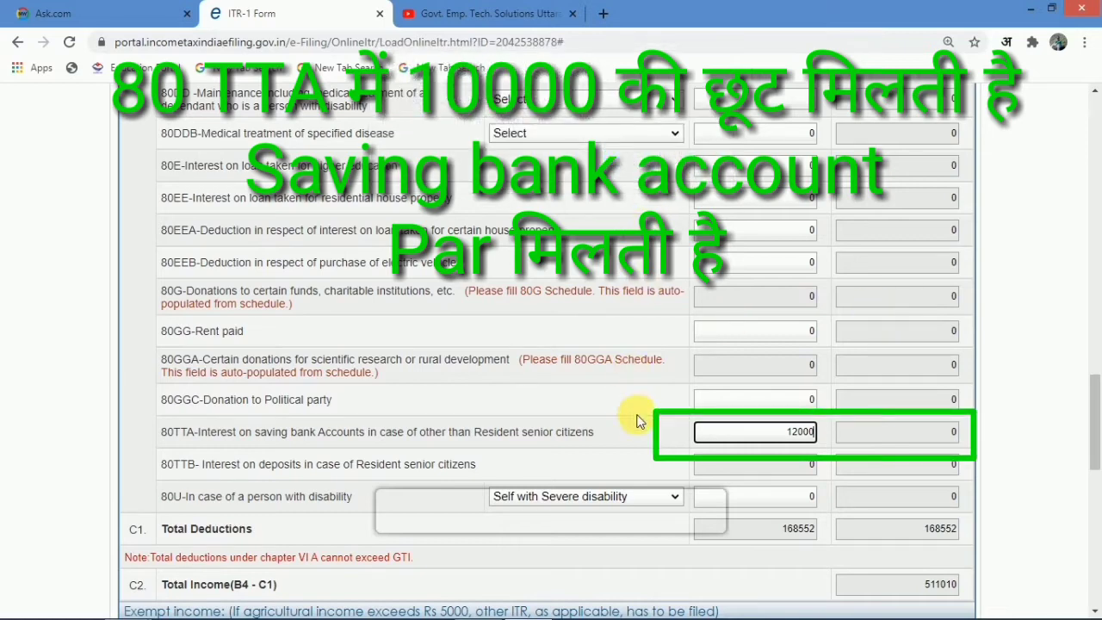
pyautogui.click(649, 434)
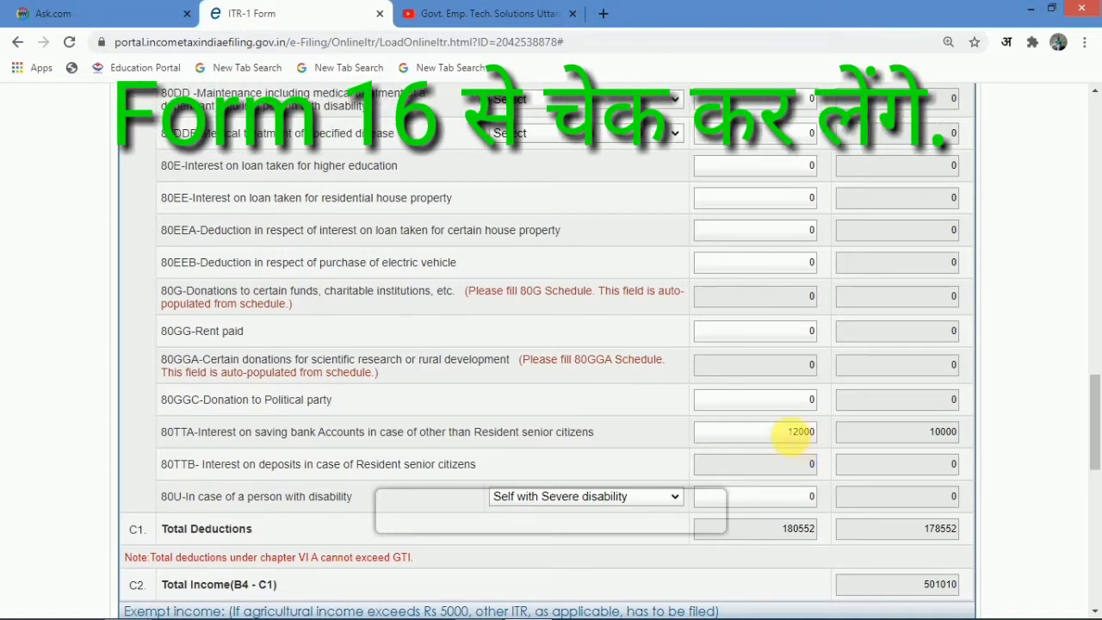
# - Reset the 80TTA amount to 0
pyautogui.doubleClick(799, 432)
pyautogui.write('0')
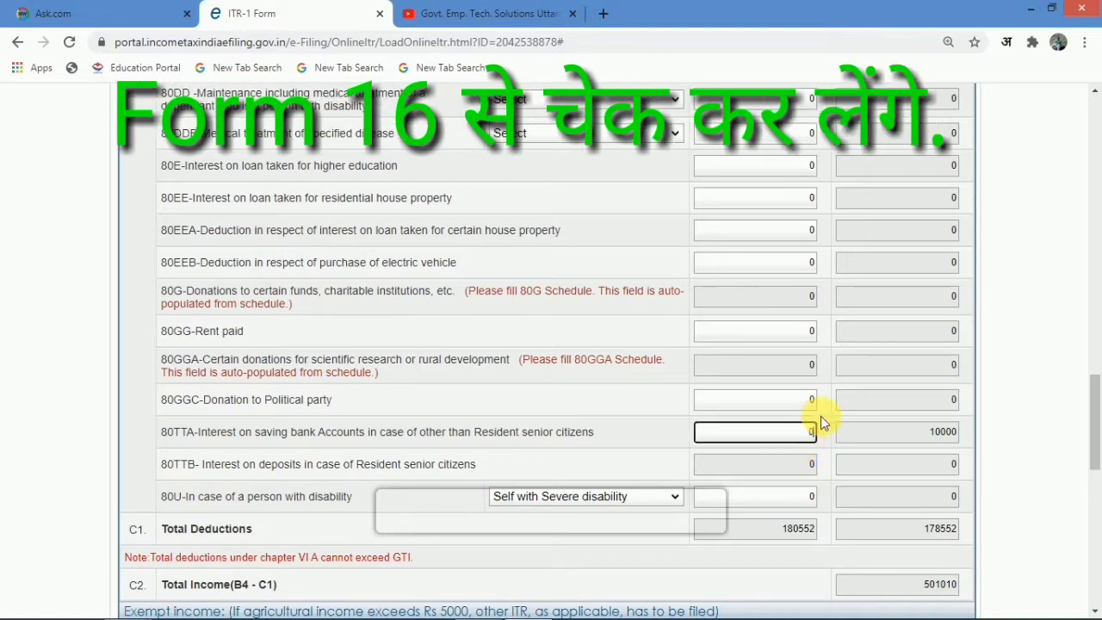
pyautogui.click(726, 338)
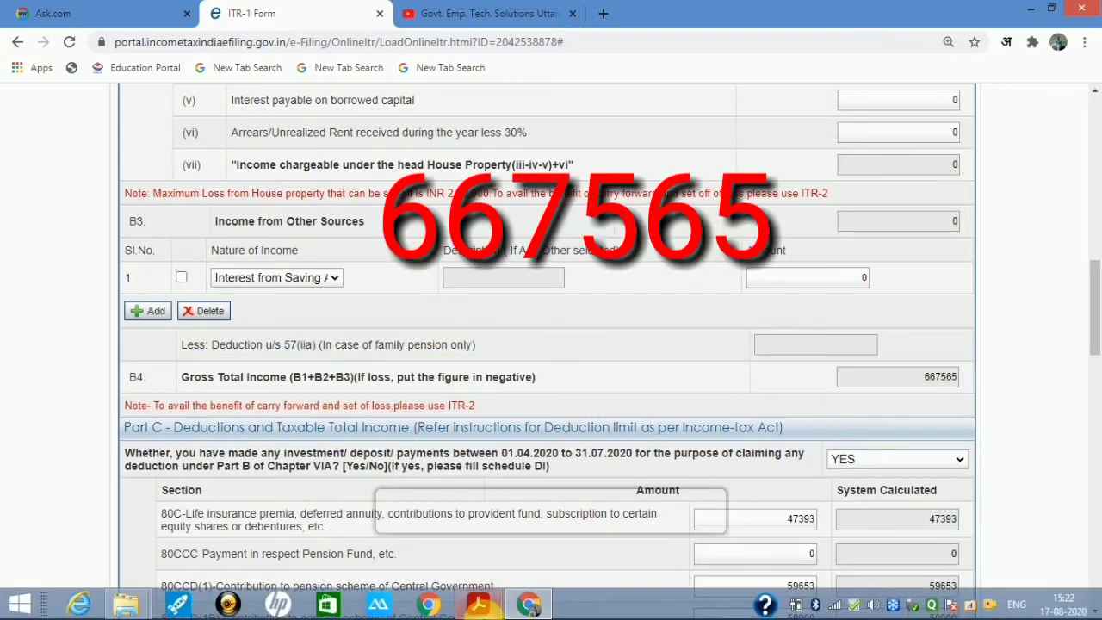
# - Scroll Form 16 in Acrobat to confirm gross total income of 667565.00, then go back to Chrome
pyautogui.click(479, 604)
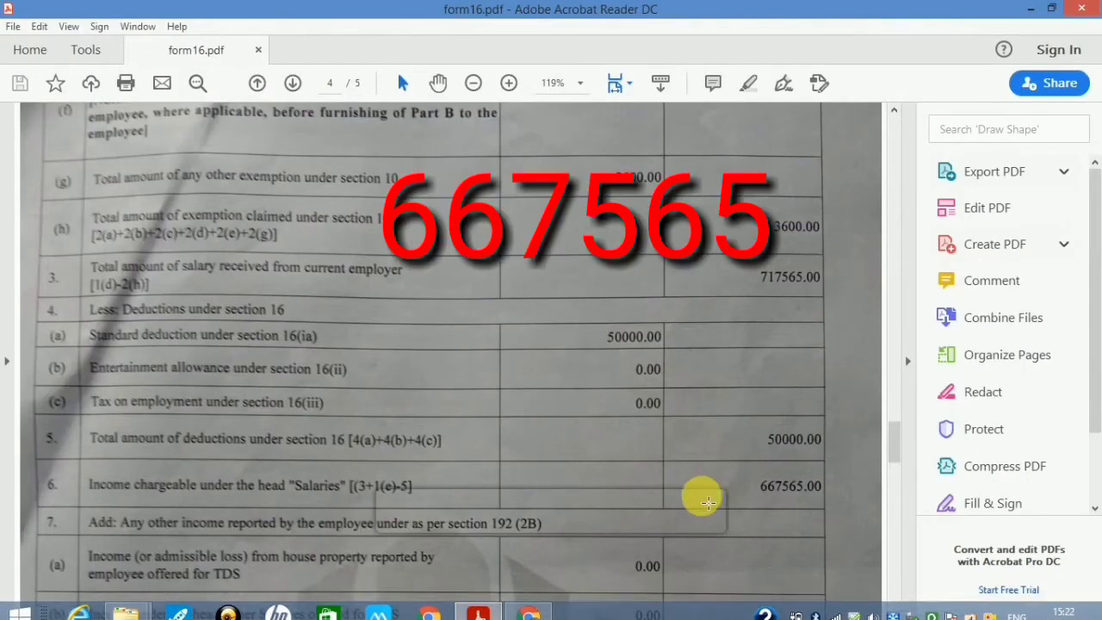
pyautogui.scroll(-2, 704, 504)
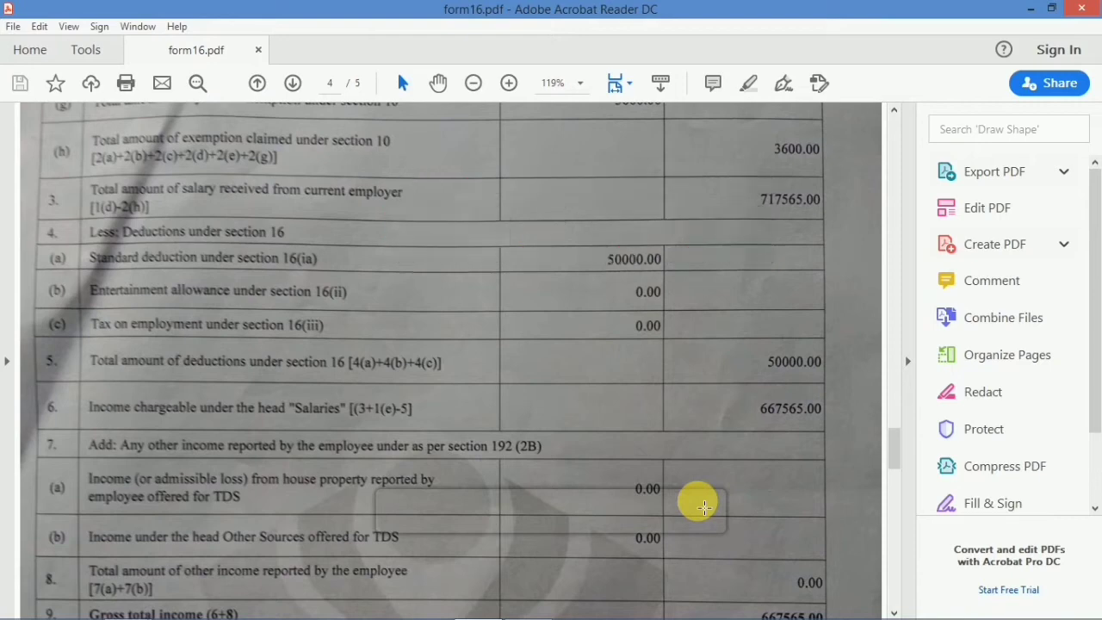
pyautogui.scroll(-6, 705, 504)
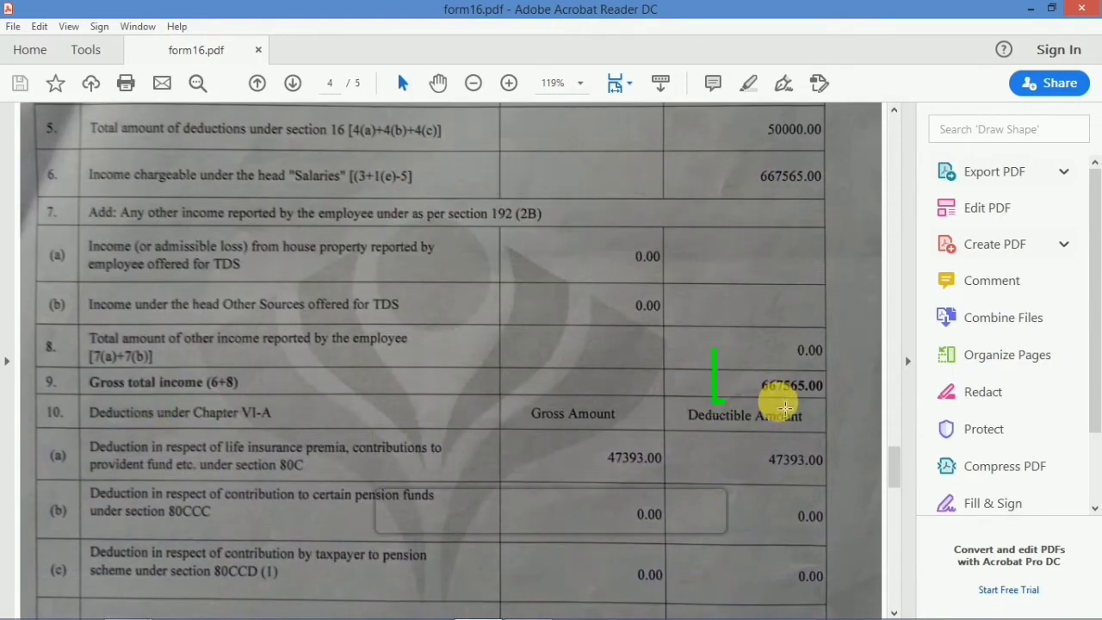
pyautogui.moveTo(489, 605)
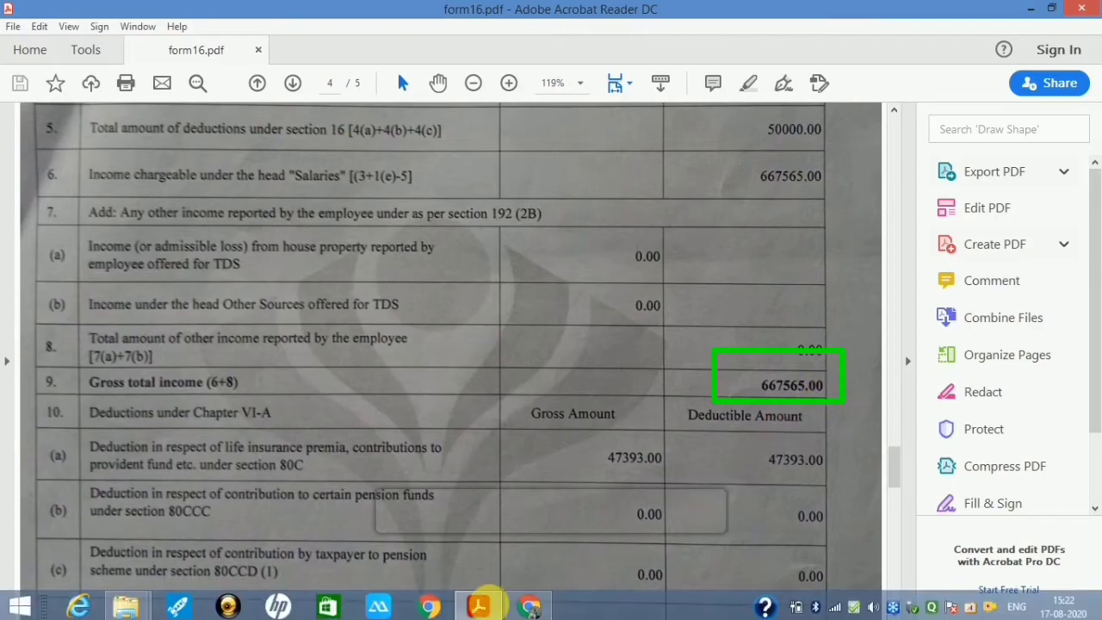
pyautogui.click(530, 606)
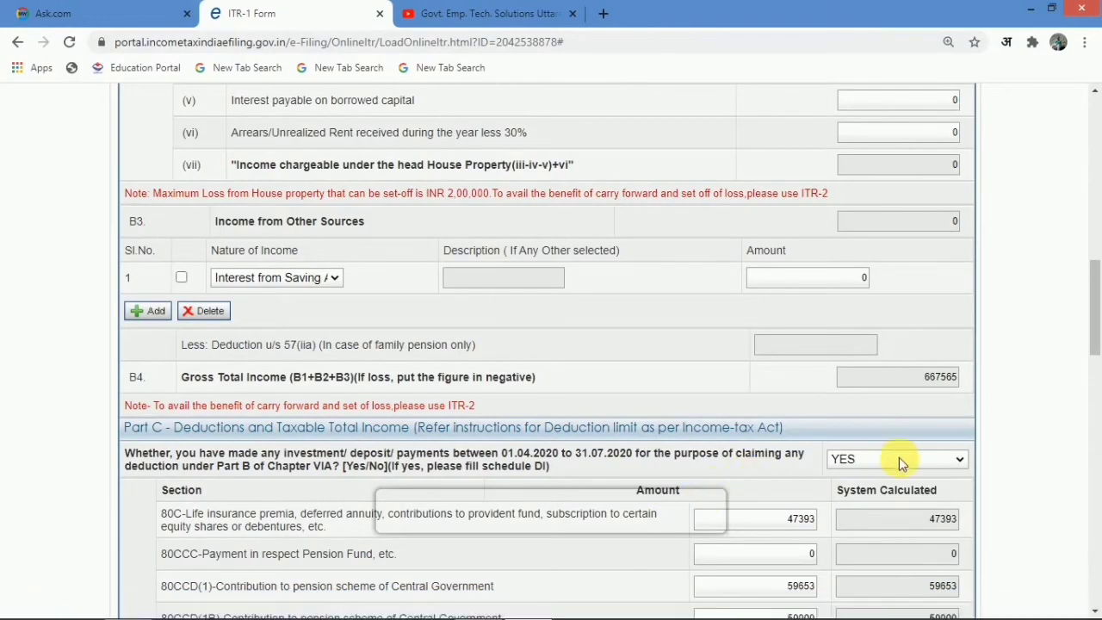
pyautogui.scroll(-3, 899, 463)
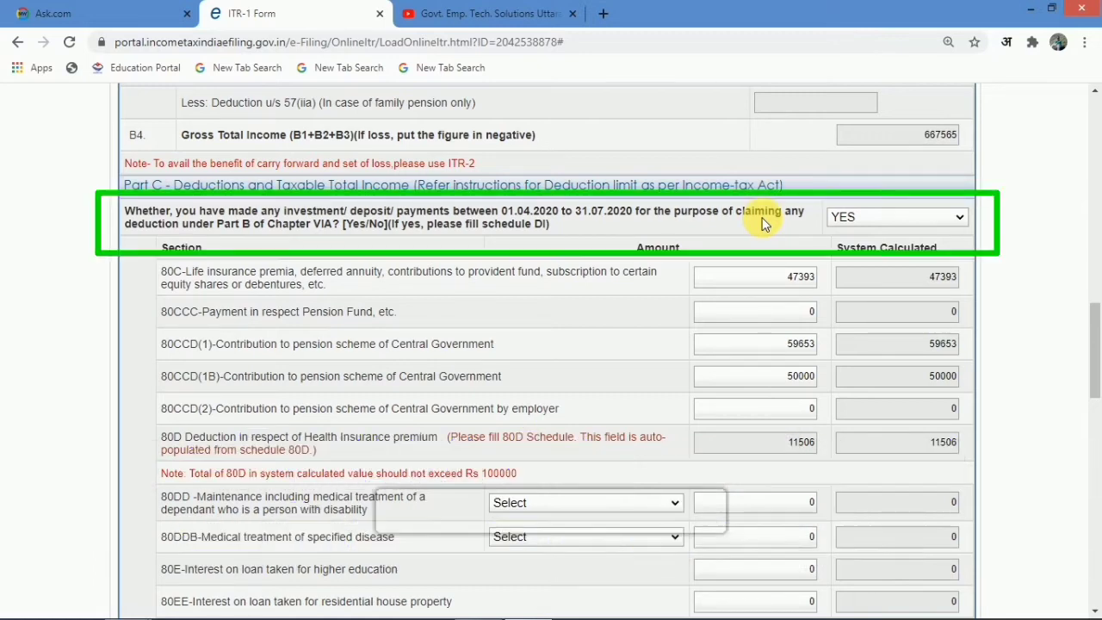
pyautogui.click(926, 218)
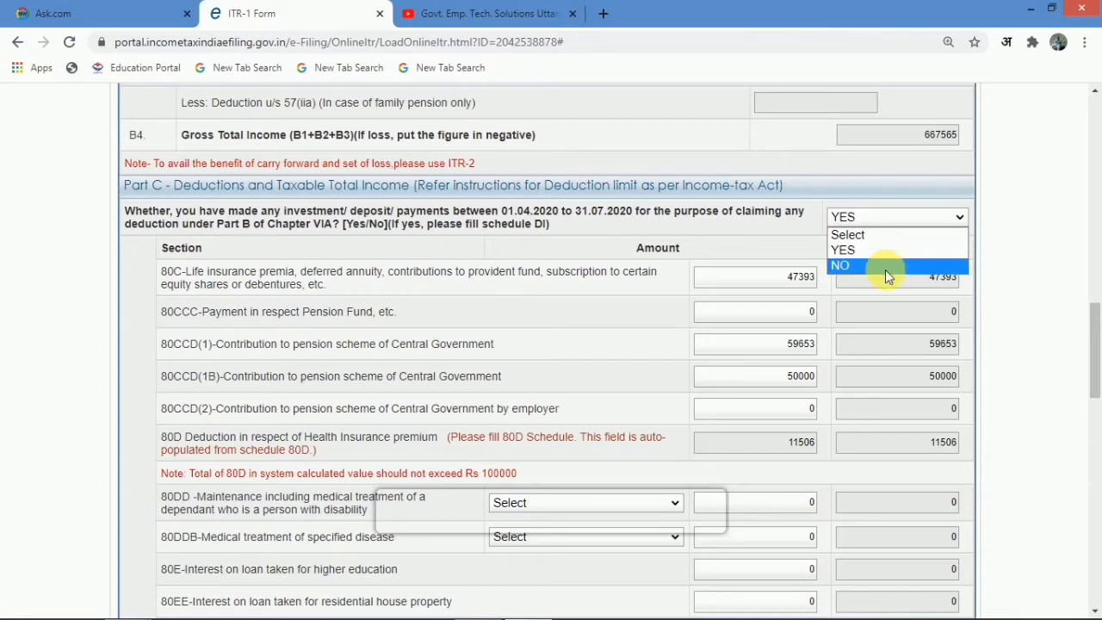
pyautogui.click(891, 216)
pyautogui.click(891, 216)
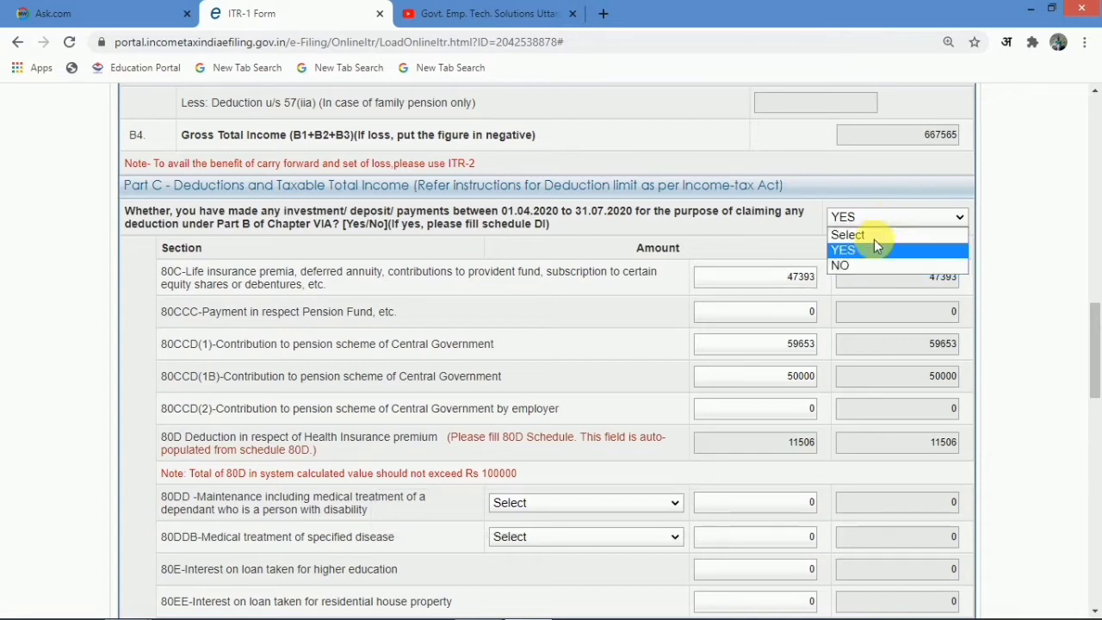
pyautogui.click(868, 256)
pyautogui.scroll(5, 819, 293)
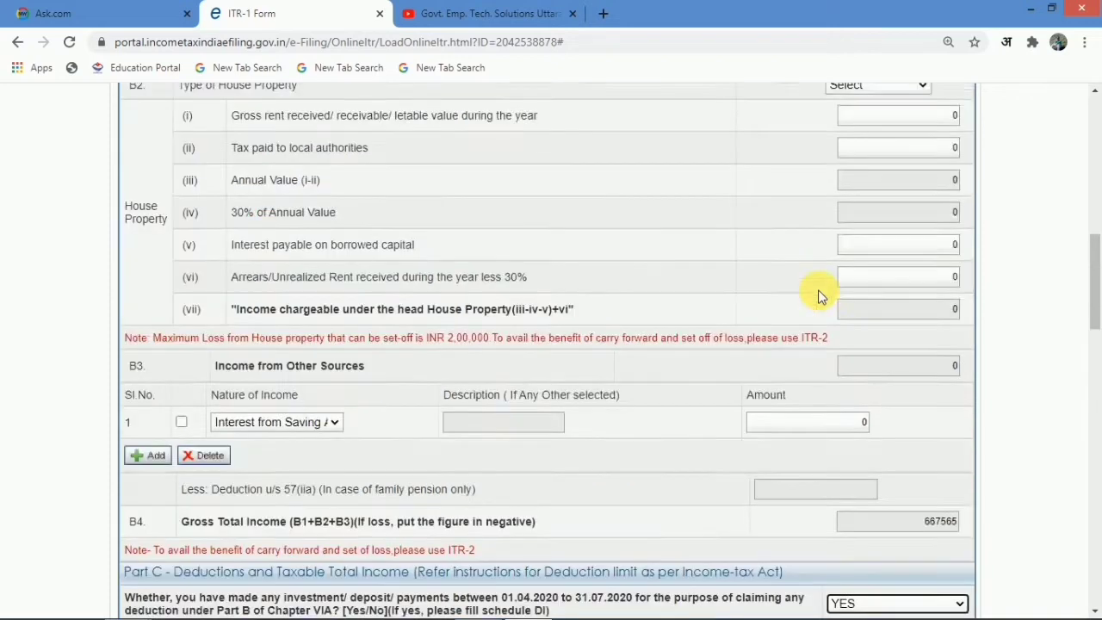
pyautogui.scroll(8, 819, 293)
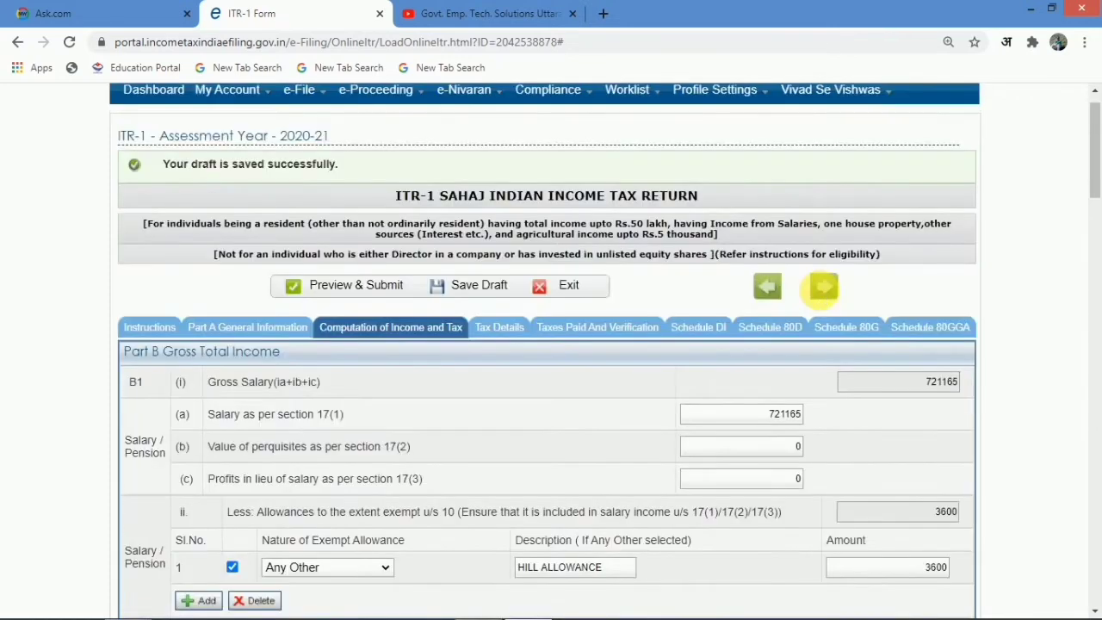
pyautogui.click(713, 343)
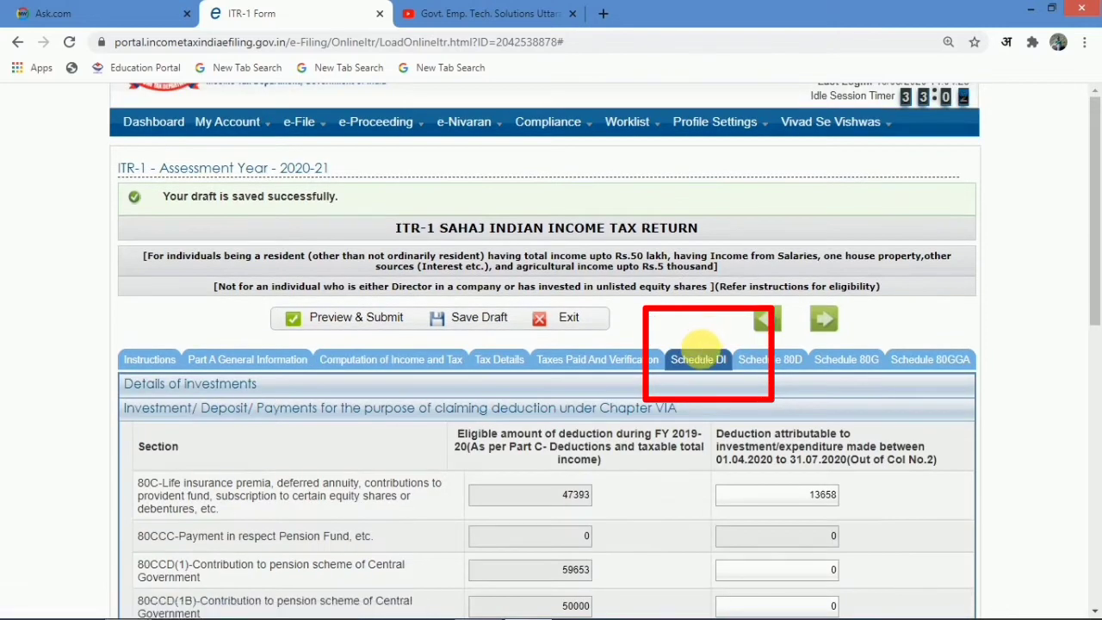
pyautogui.scroll(-2, 700, 344)
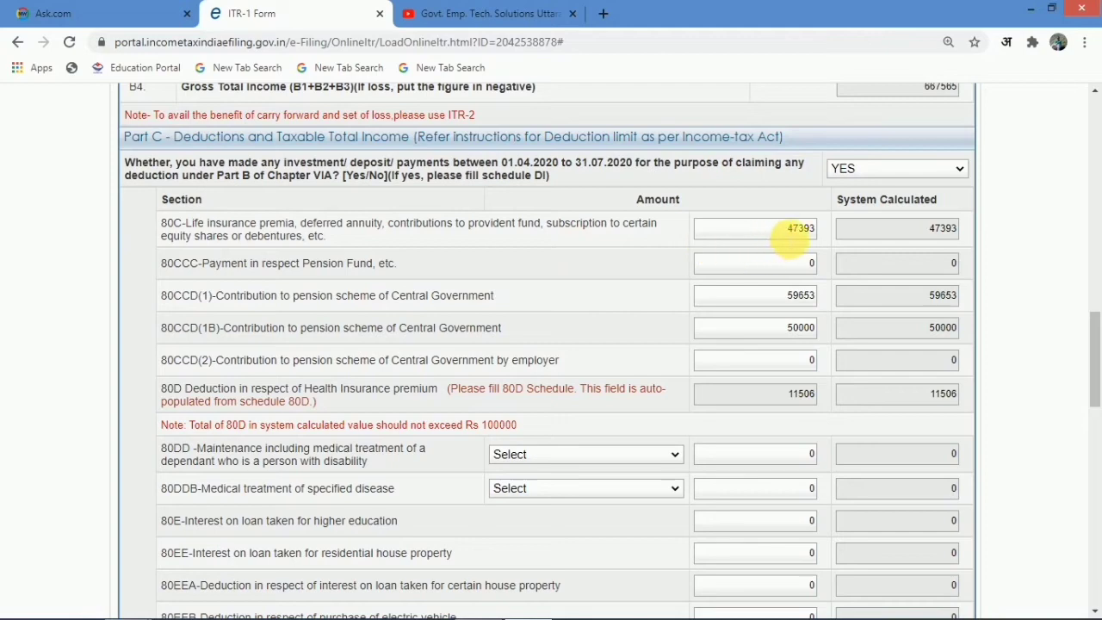
pyautogui.click(494, 597)
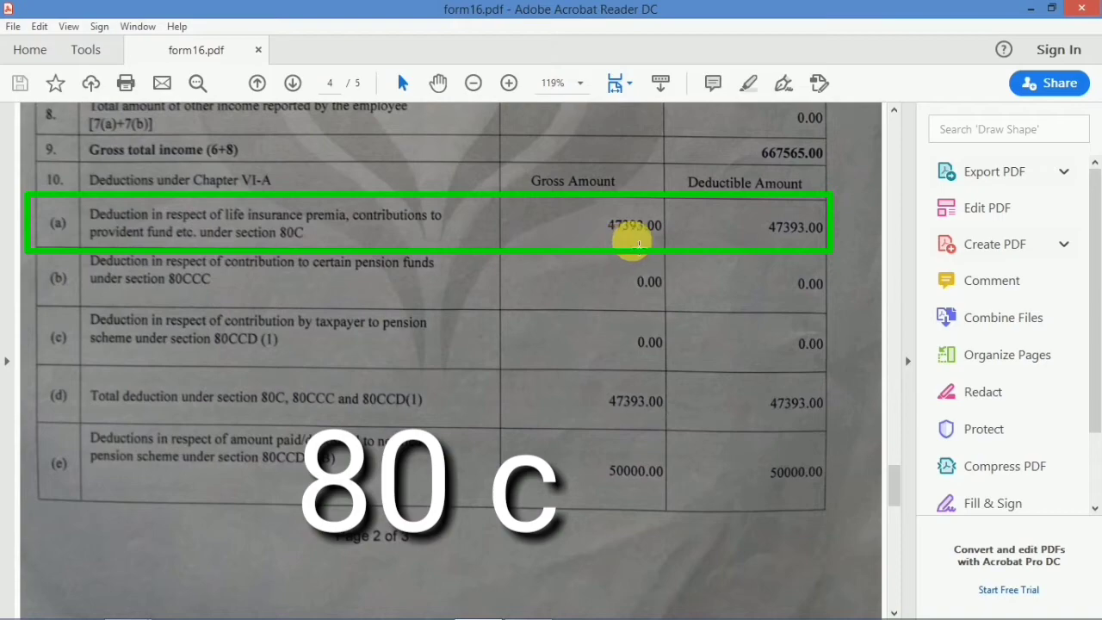
pyautogui.click(527, 606)
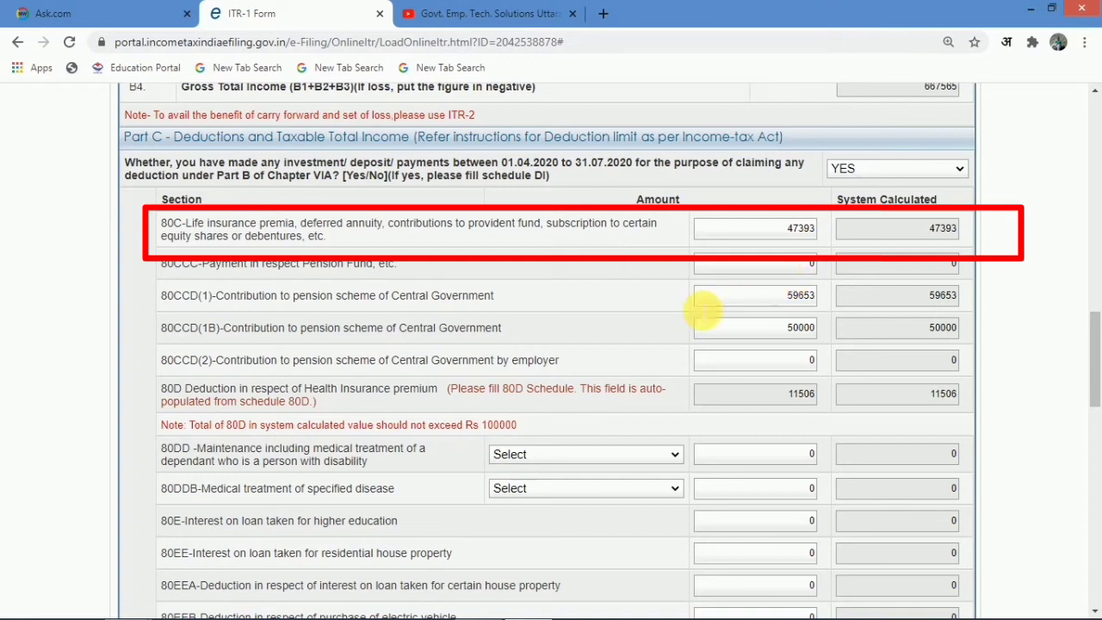
pyautogui.moveTo(534, 608)
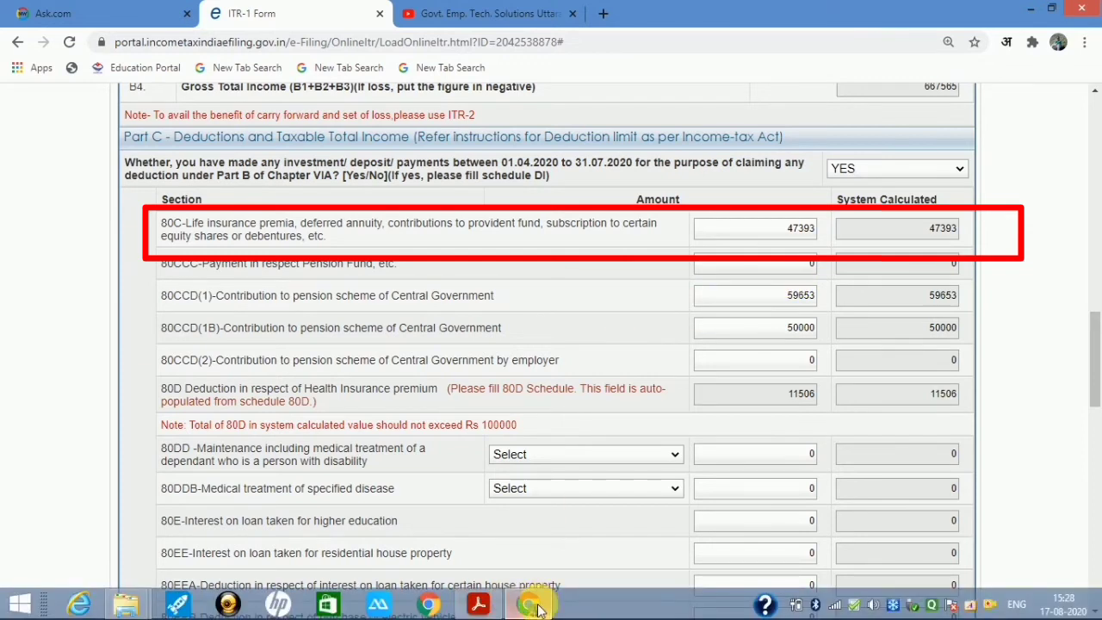
pyautogui.moveTo(478, 607)
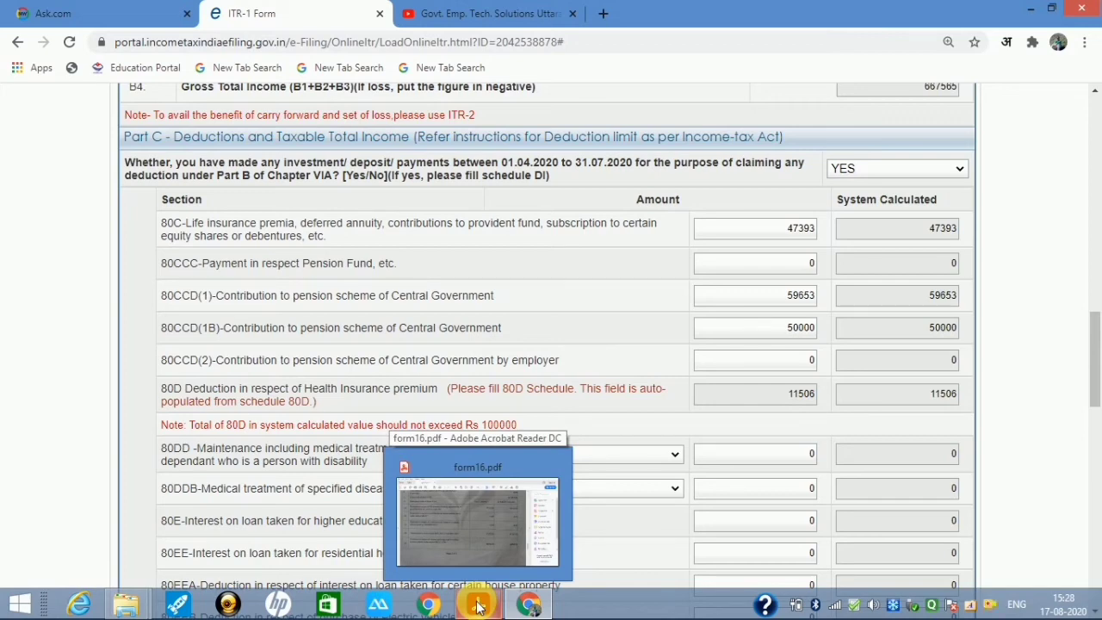
# - Compare Form 16's 80CCD(1B) 50000 and 80CCD(2) 59653.80 rows with the ITR-1 form
pyautogui.click(479, 606)
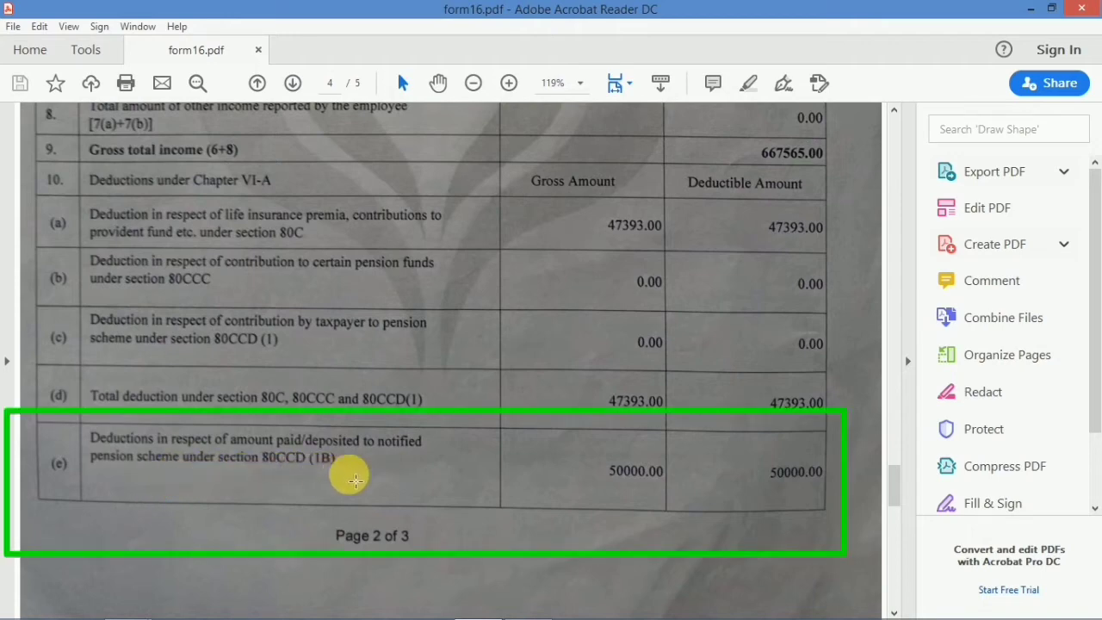
pyautogui.click(480, 605)
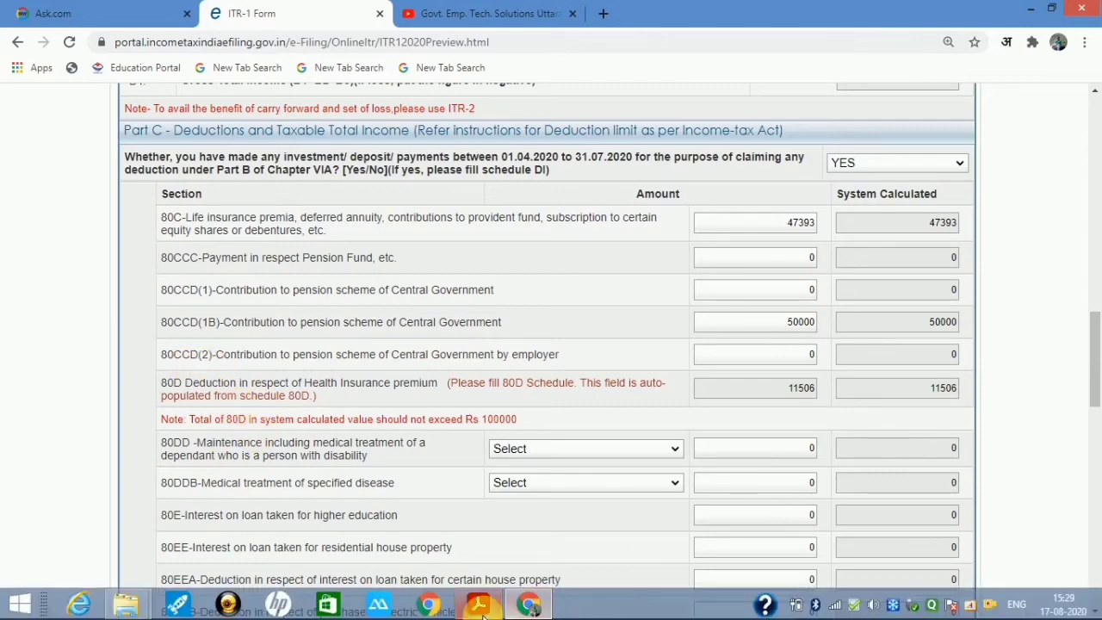
pyautogui.click(481, 606)
pyautogui.scroll(-5, 428, 490)
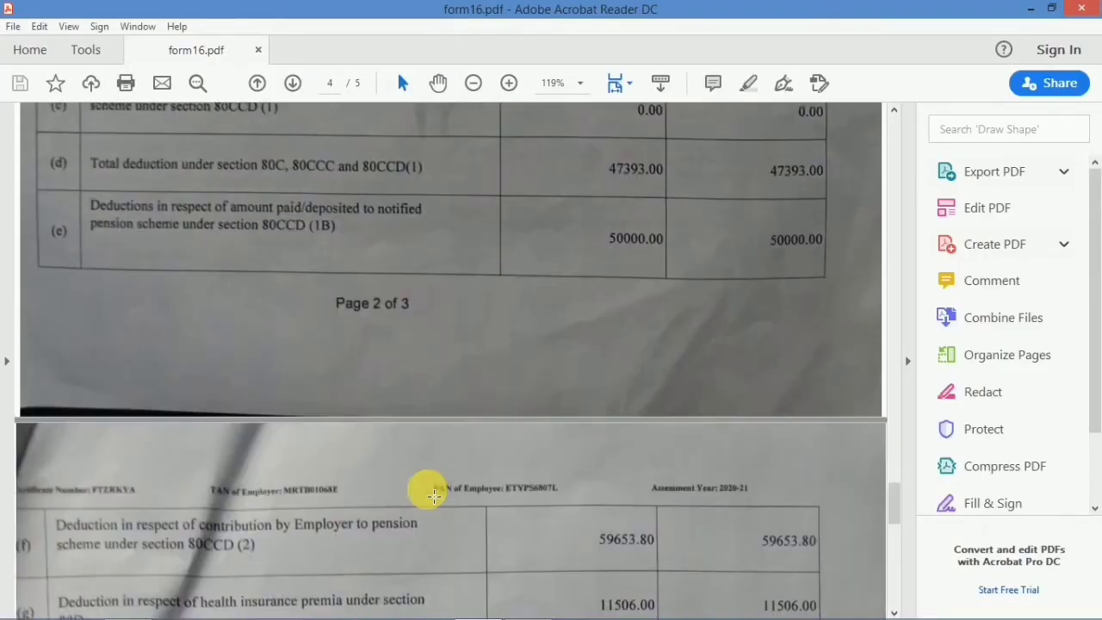
pyautogui.scroll(-3, 433, 495)
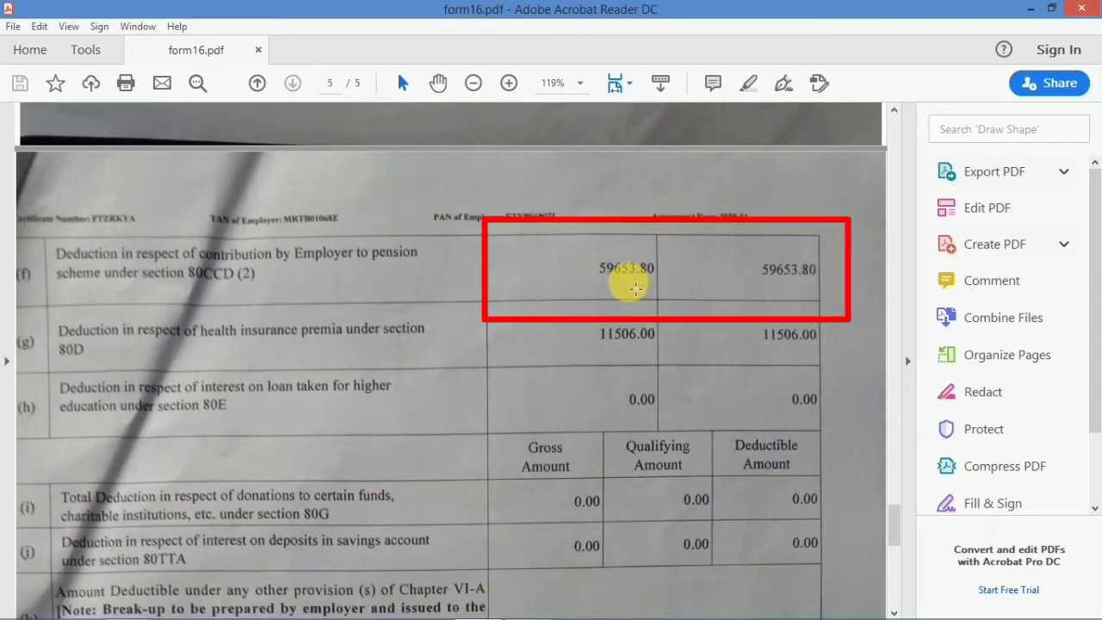
pyautogui.click(529, 603)
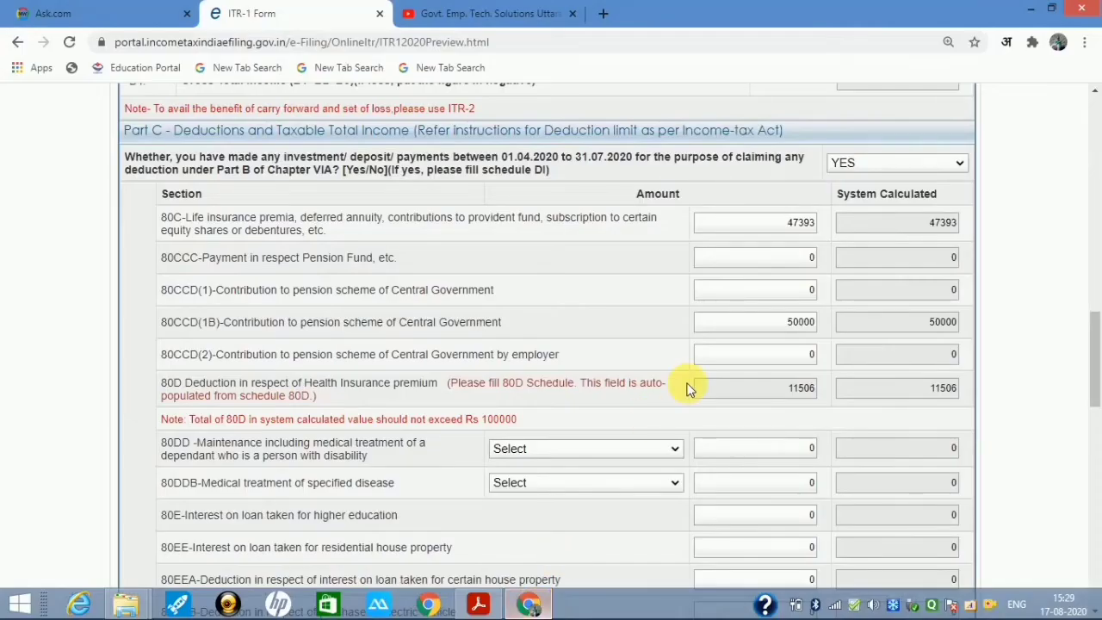
# - Enter 59653 as the 80CCD(2) employer pension contribution in Part C deductions
pyautogui.doubleClick(812, 354)
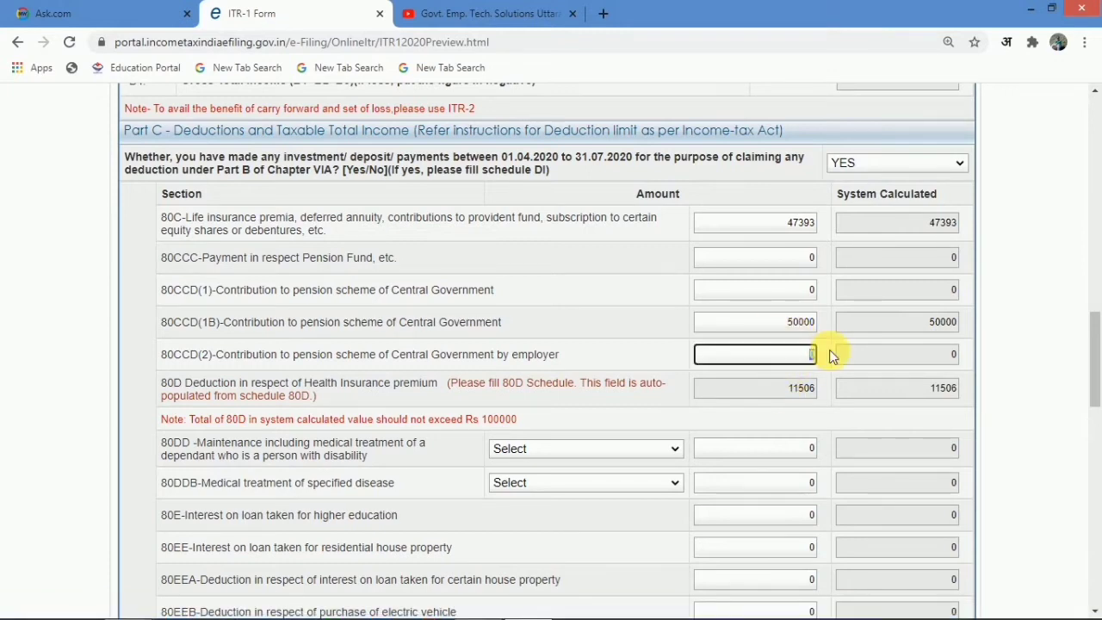
pyautogui.write('5')
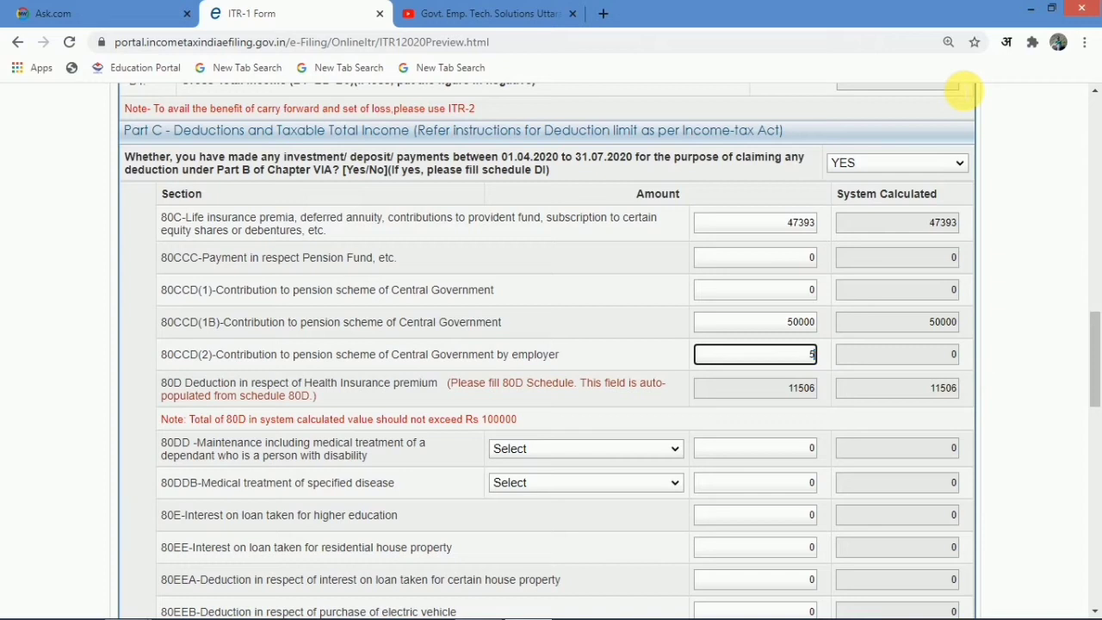
pyautogui.write('9653')
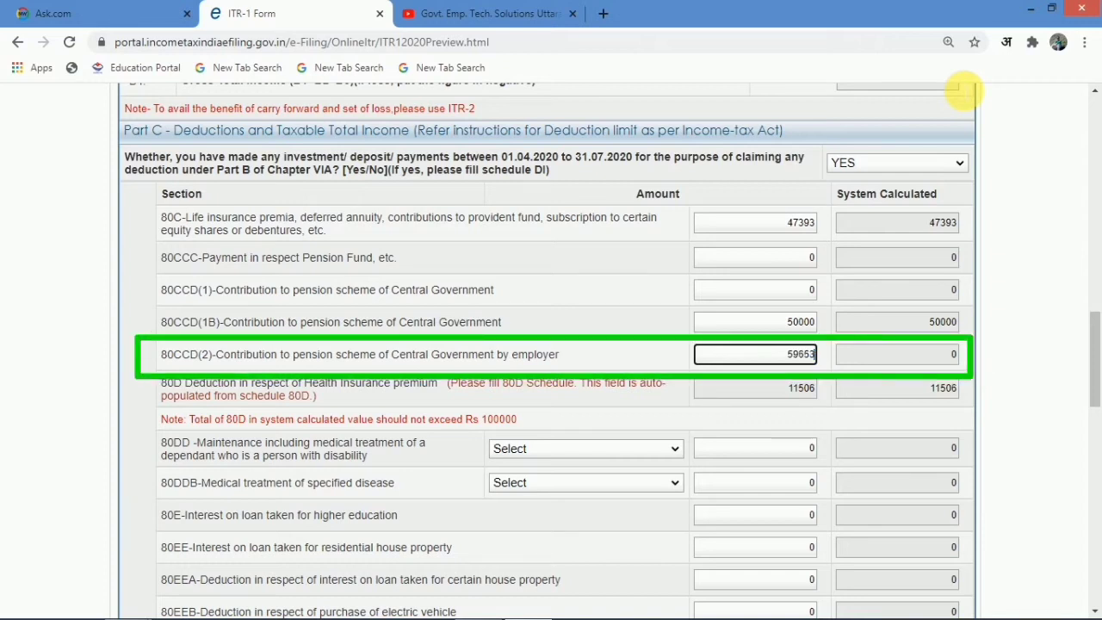
pyautogui.click(297, 438)
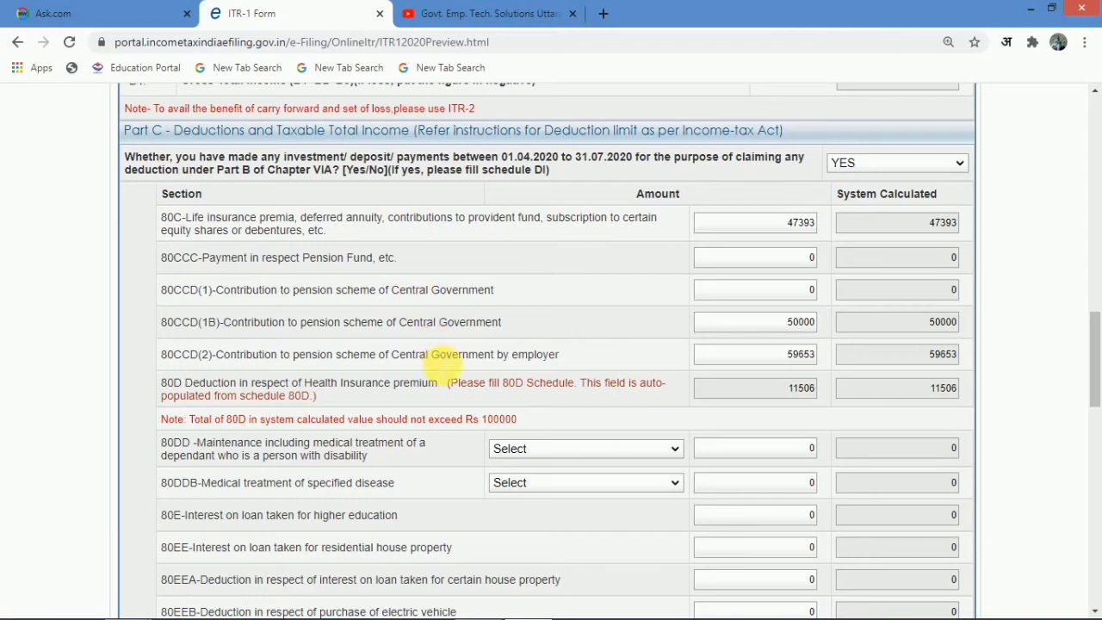
pyautogui.scroll(20, 435, 358)
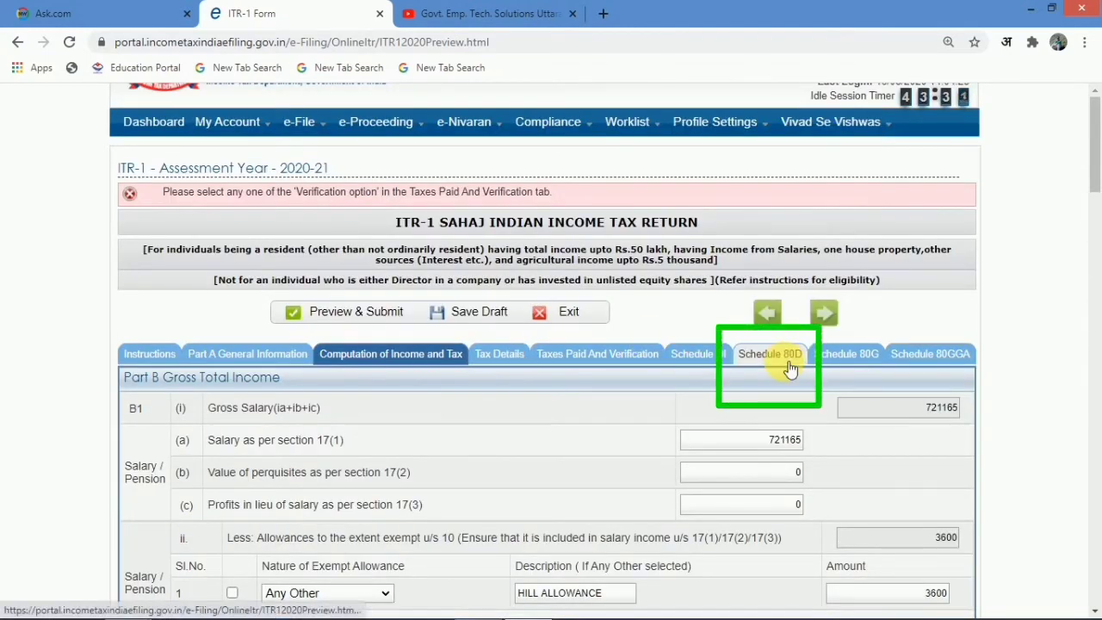
# - In Schedule 80D, set self and family to non-senior and review the 11506 health insurance amount
pyautogui.click(790, 365)
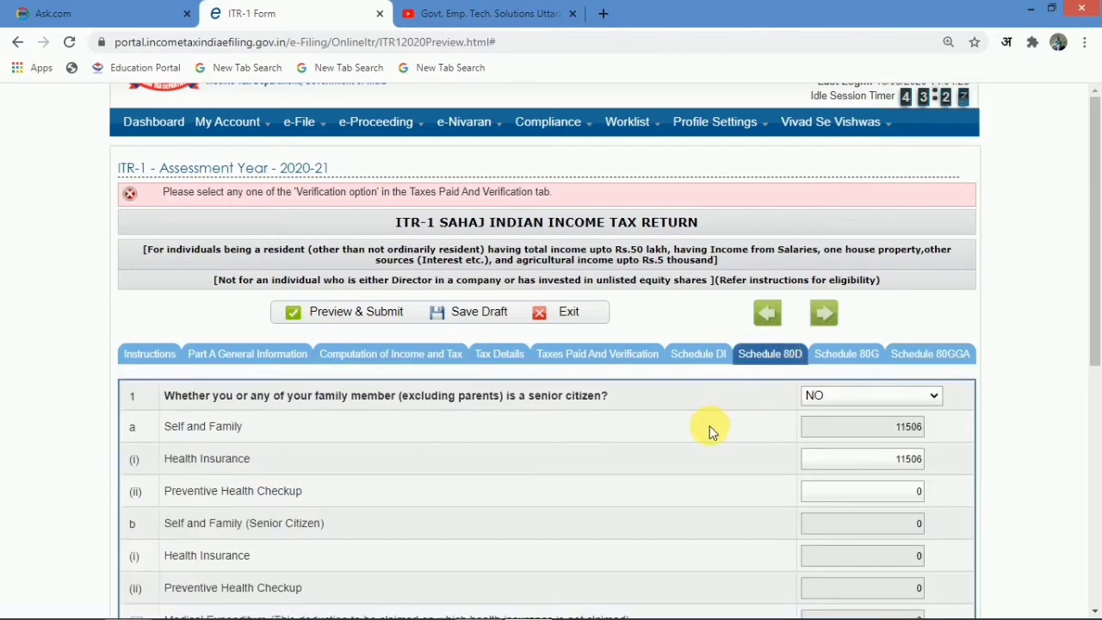
pyautogui.click(882, 396)
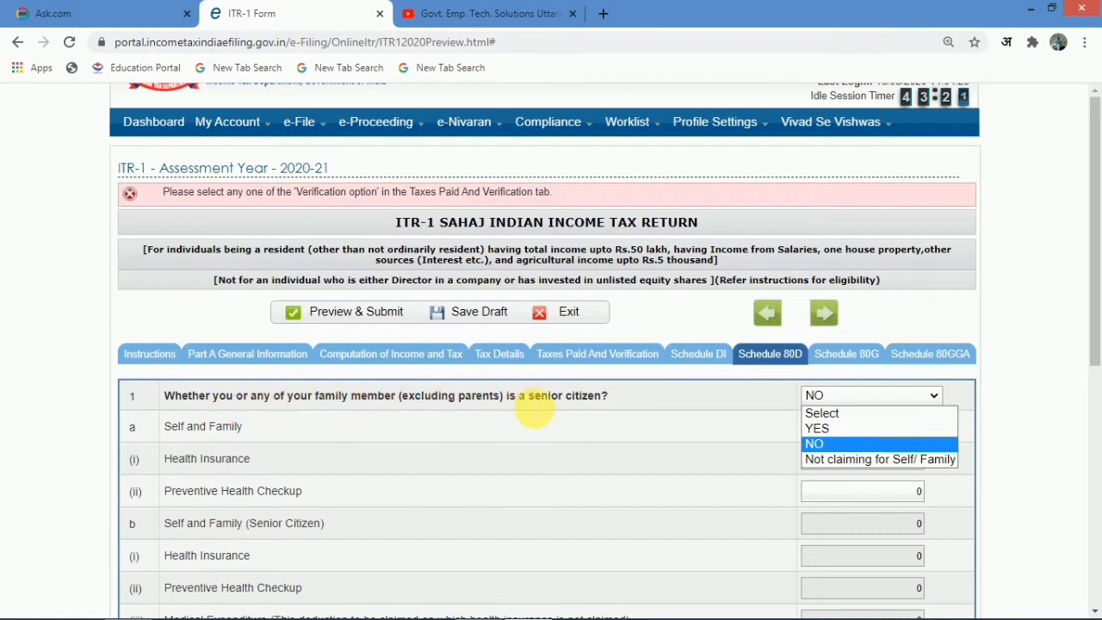
pyautogui.click(849, 443)
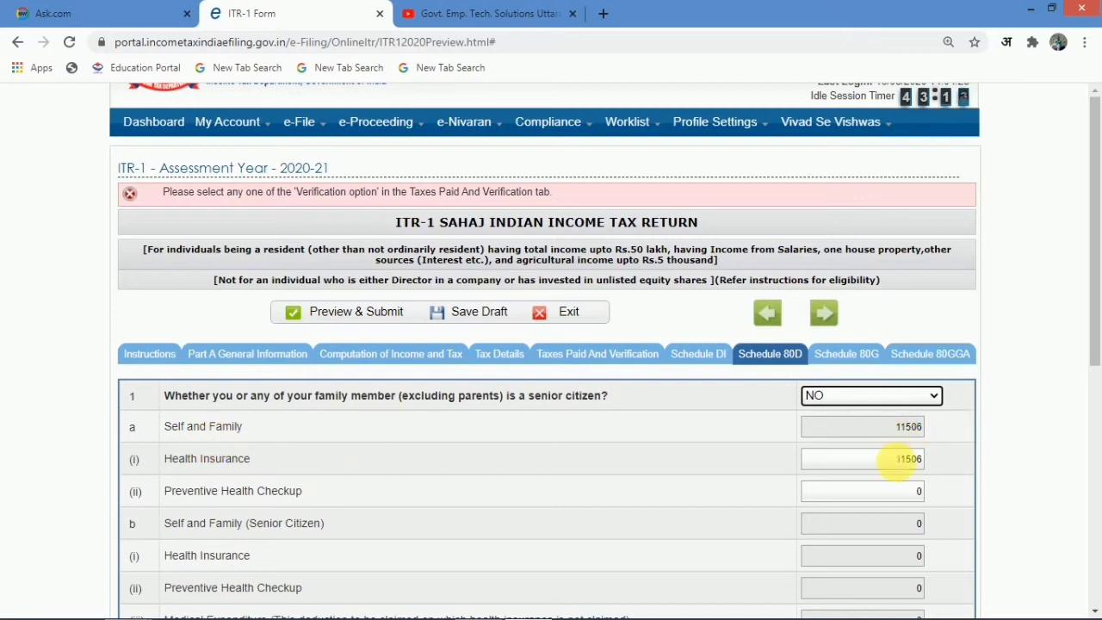
pyautogui.moveTo(900, 462); pyautogui.dragTo(987, 456)
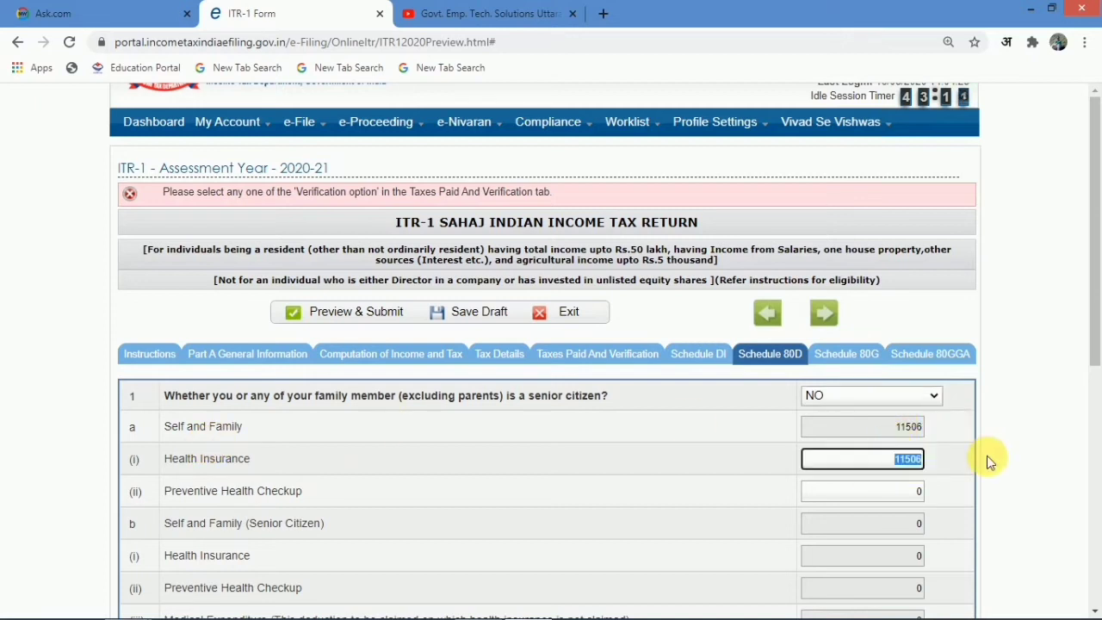
pyautogui.click(668, 471)
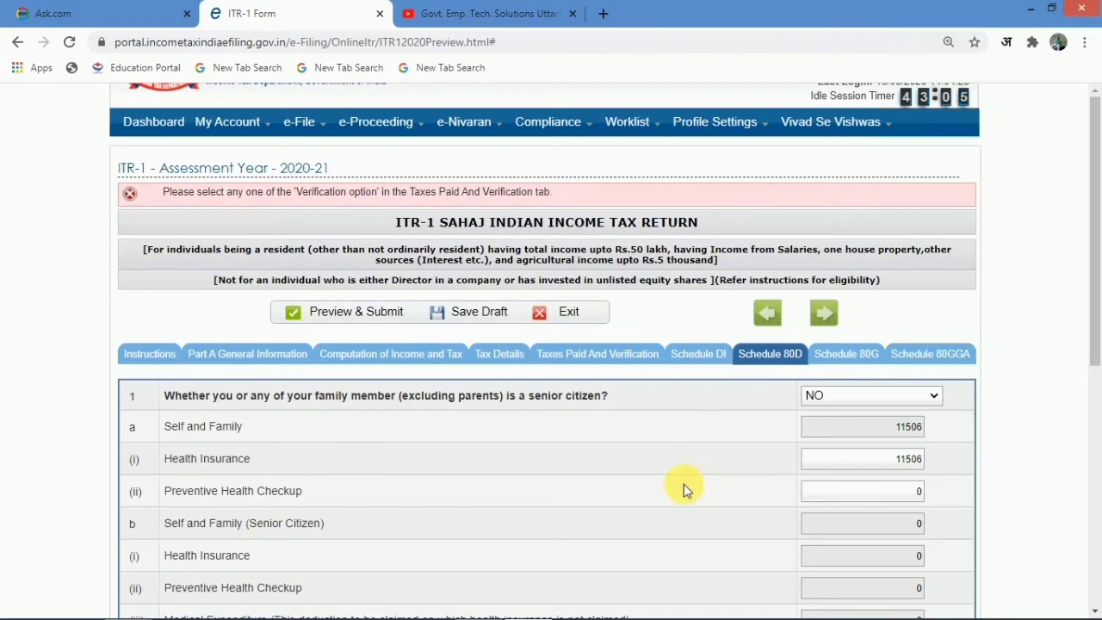
pyautogui.scroll(-2, 682, 503)
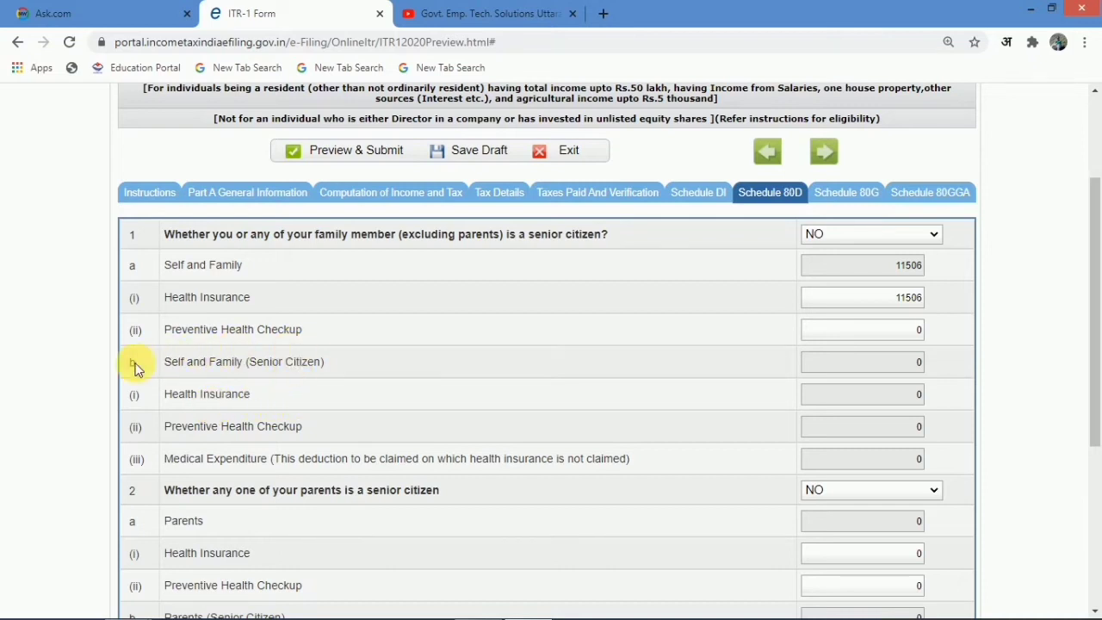
# - Switch the self-and-family senior citizen choice to YES and back to NO
pyautogui.click(861, 238)
pyautogui.click(841, 273)
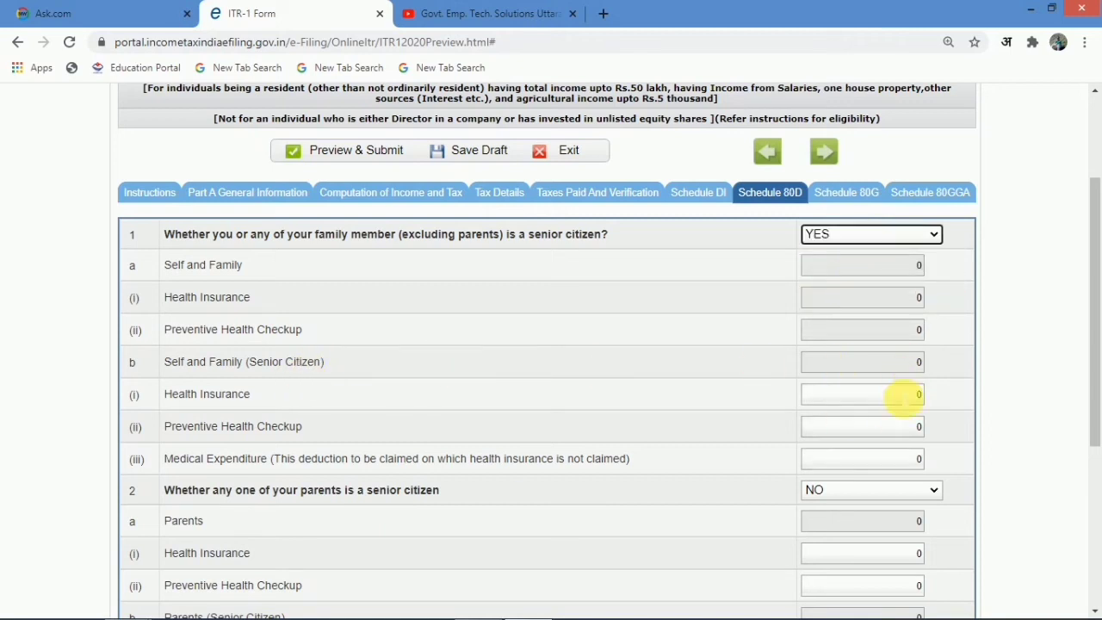
pyautogui.click(879, 245)
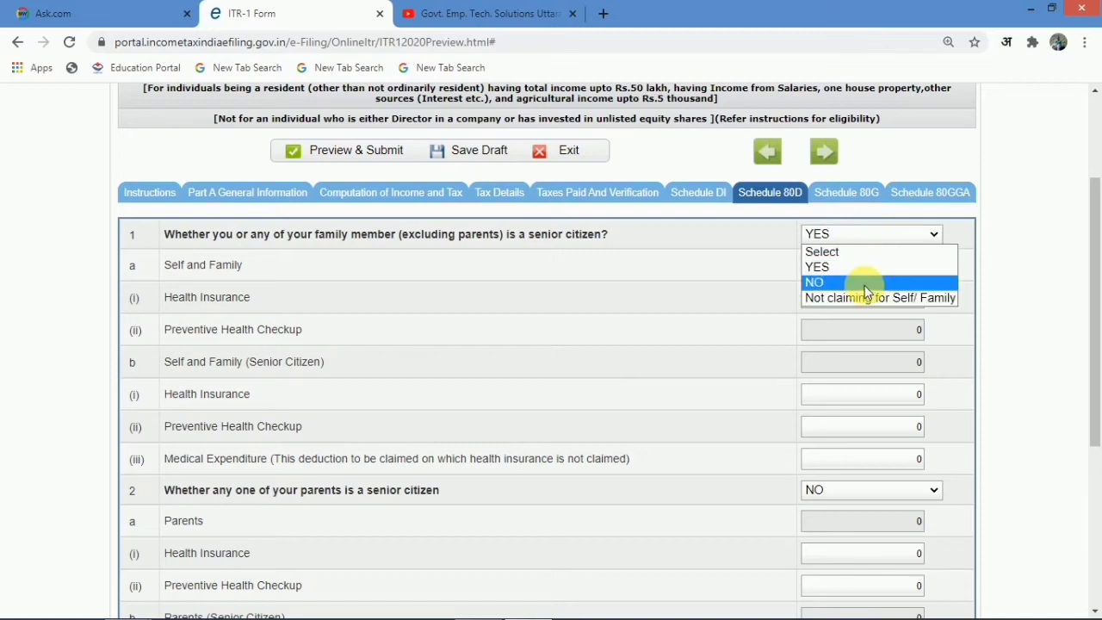
pyautogui.click(866, 284)
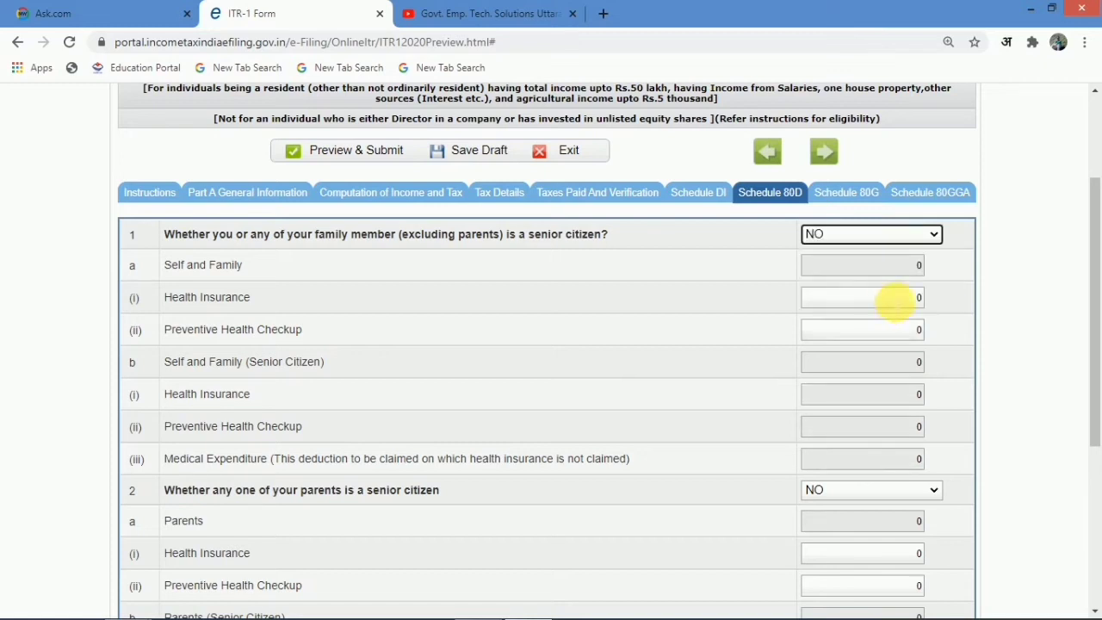
pyautogui.click(875, 234)
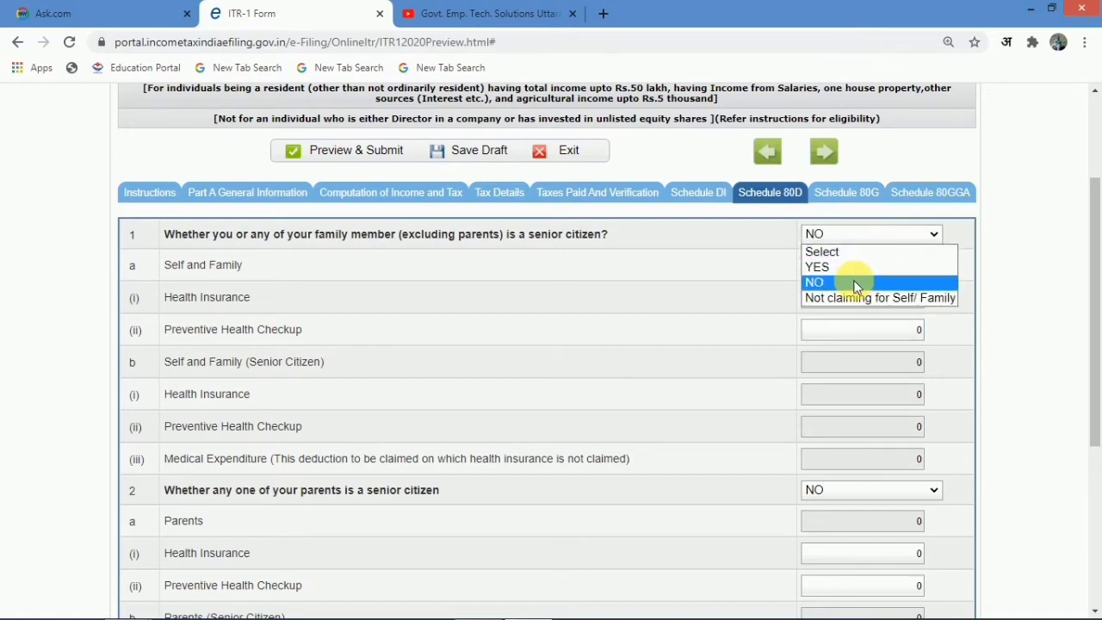
pyautogui.click(855, 281)
pyautogui.click(911, 337)
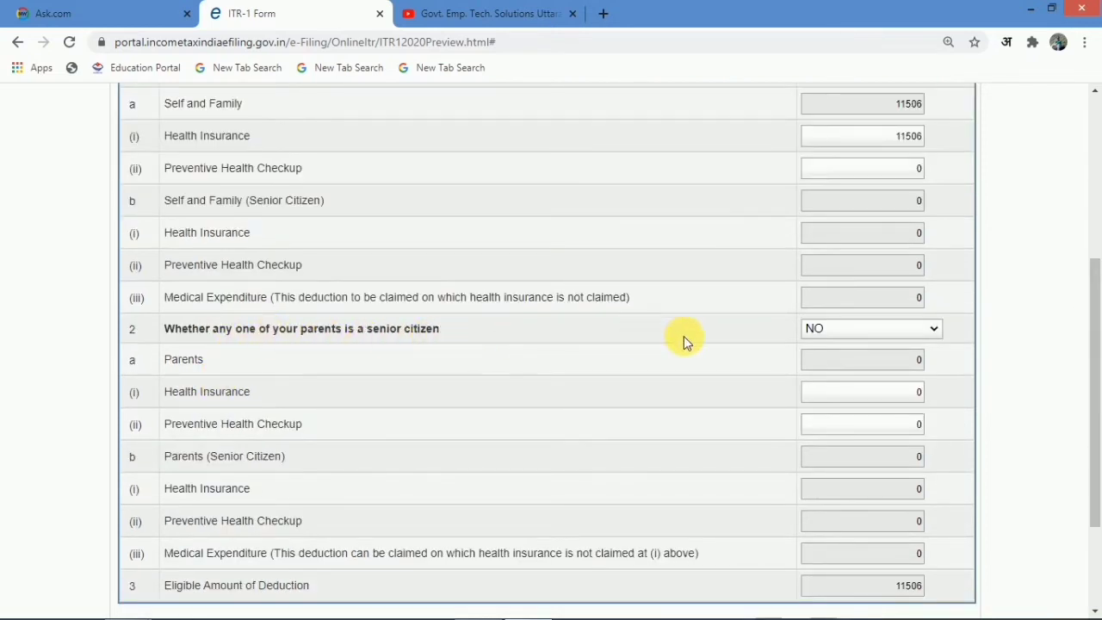
# - Set parents to non-senior citizens and return to the Computation of Income and Tax tab
pyautogui.click(844, 331)
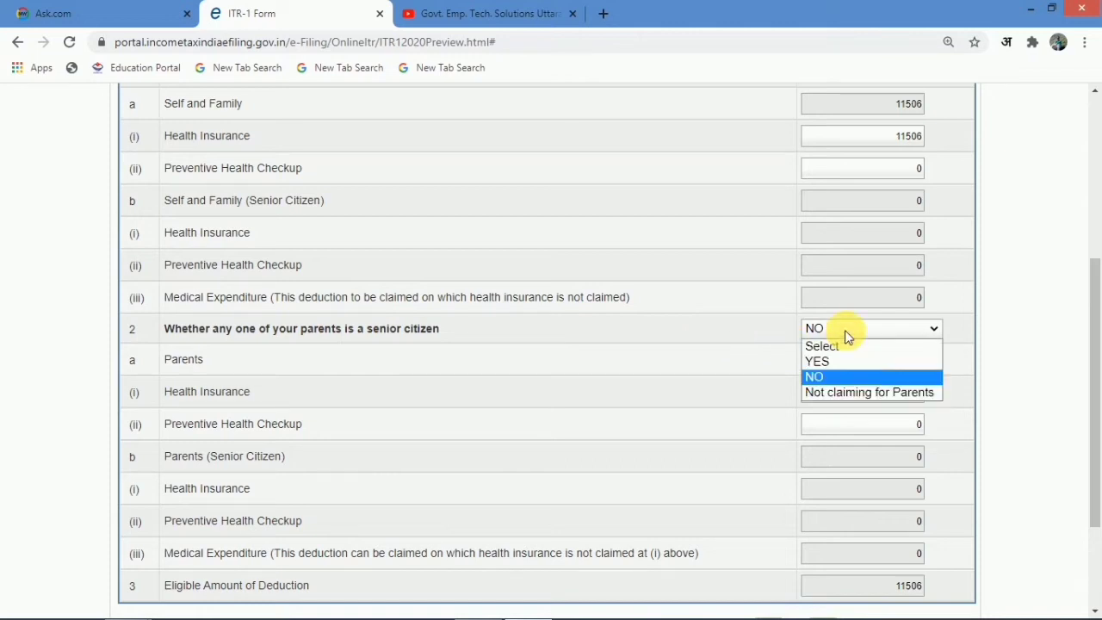
pyautogui.click(837, 362)
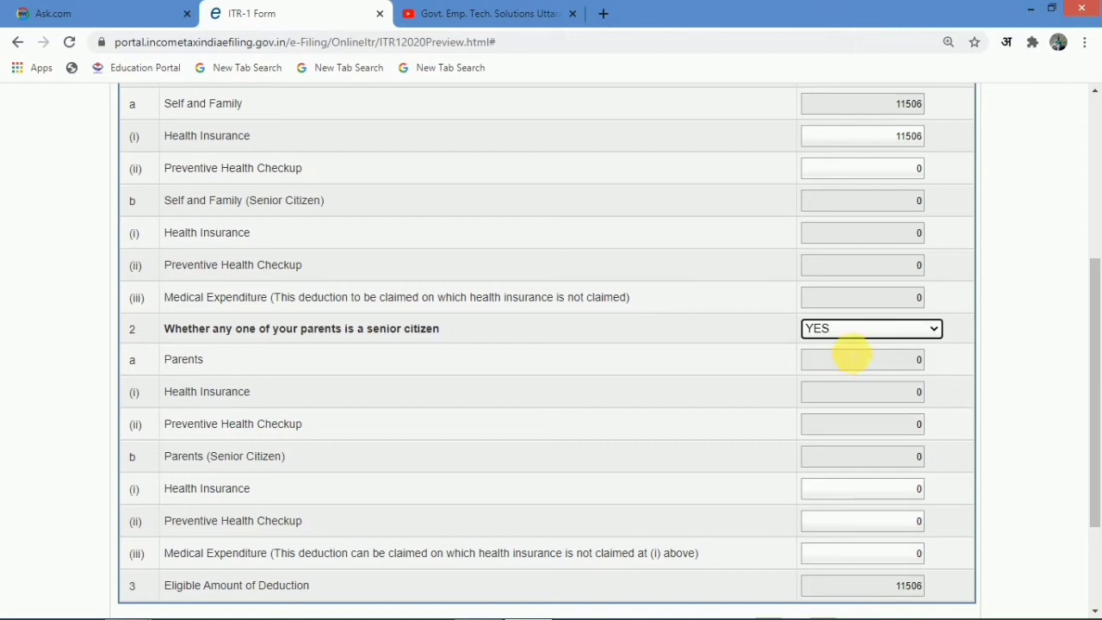
pyautogui.click(856, 331)
pyautogui.click(844, 376)
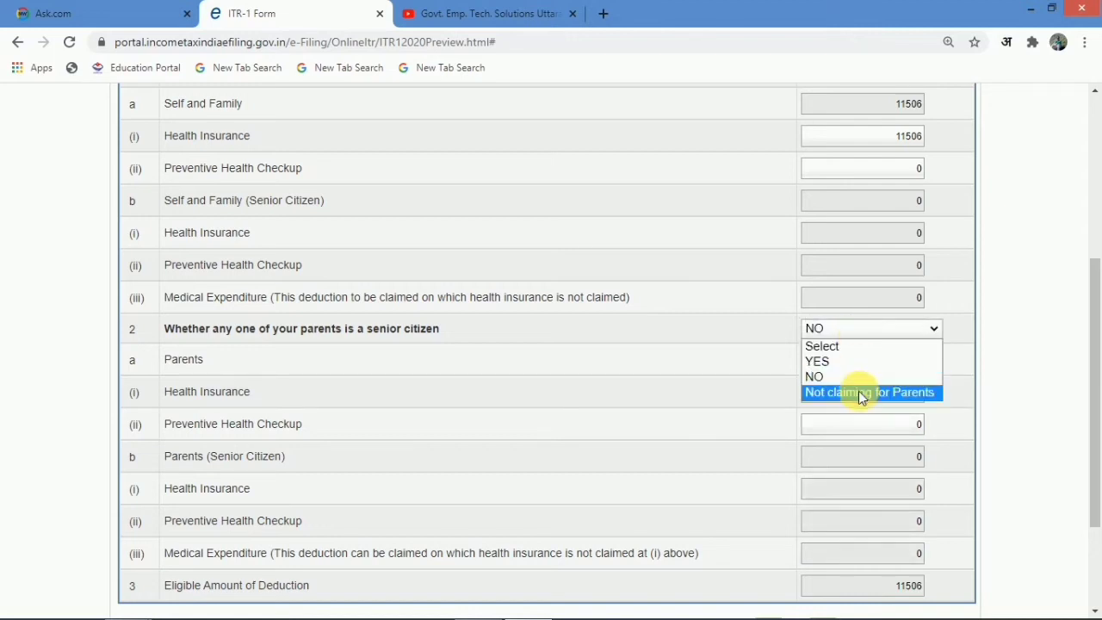
pyautogui.click(847, 347)
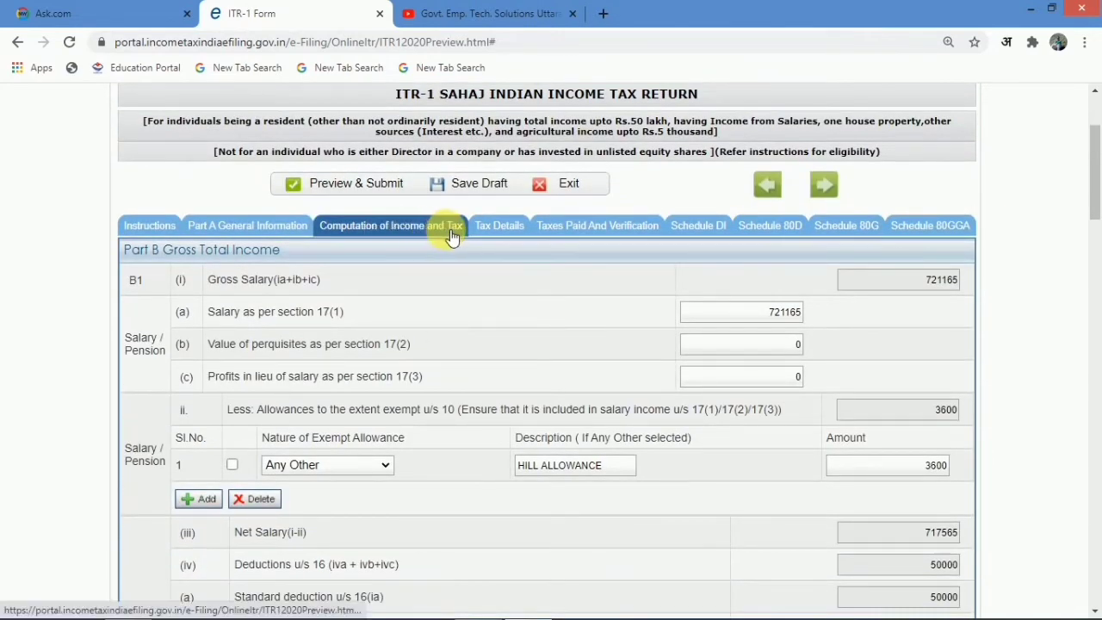
pyautogui.scroll(-7, 476, 372)
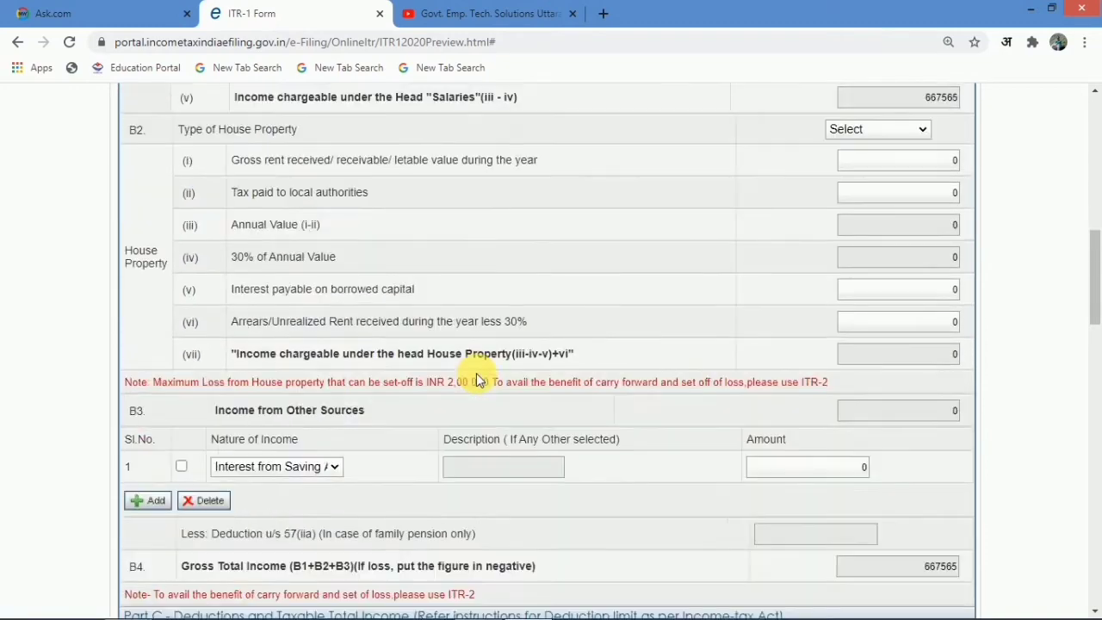
pyautogui.scroll(-6, 480, 379)
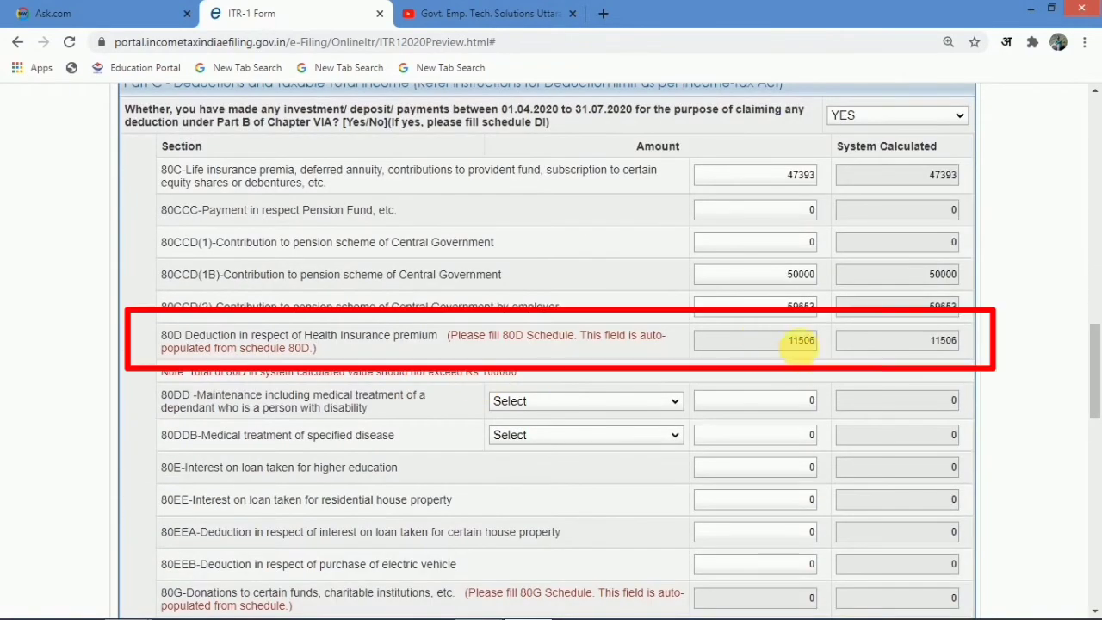
pyautogui.scroll(-3, 720, 373)
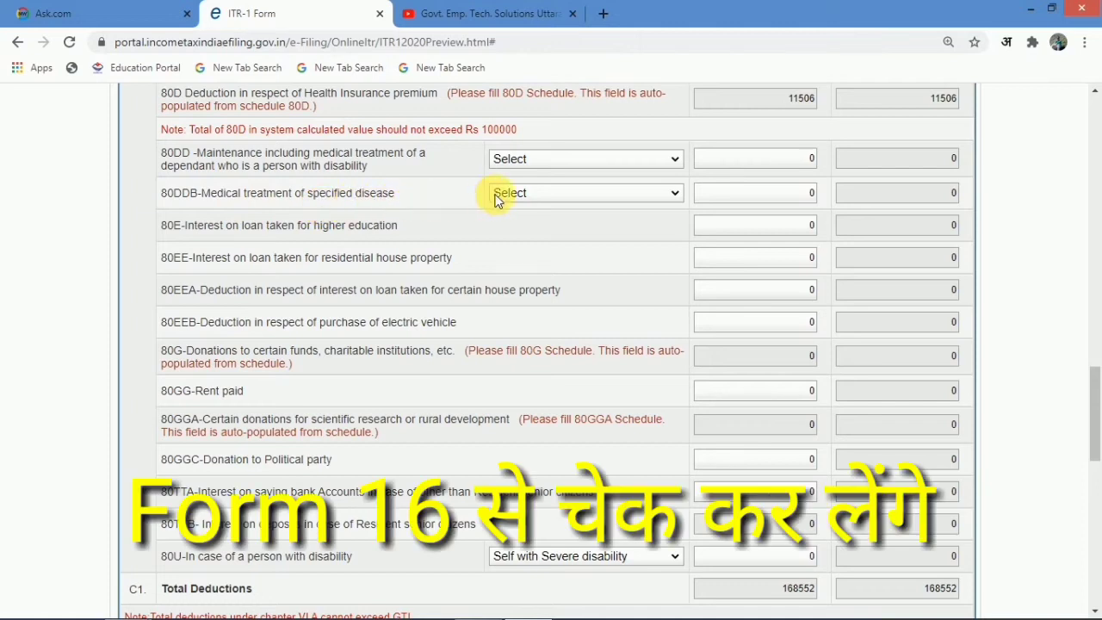
pyautogui.moveTo(510, 199)
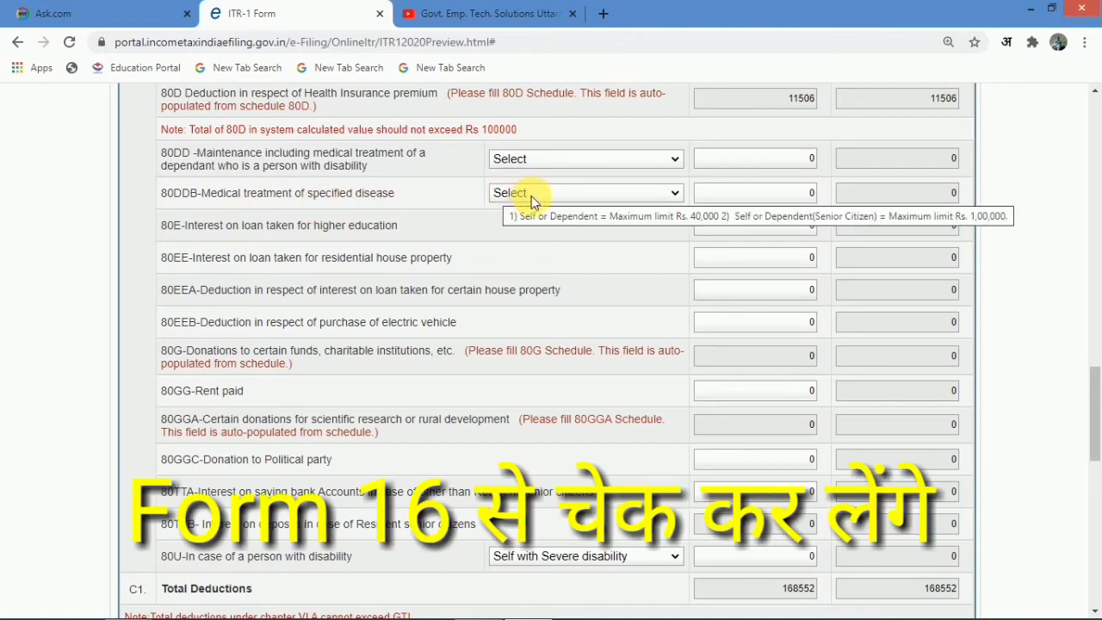
pyautogui.click(554, 158)
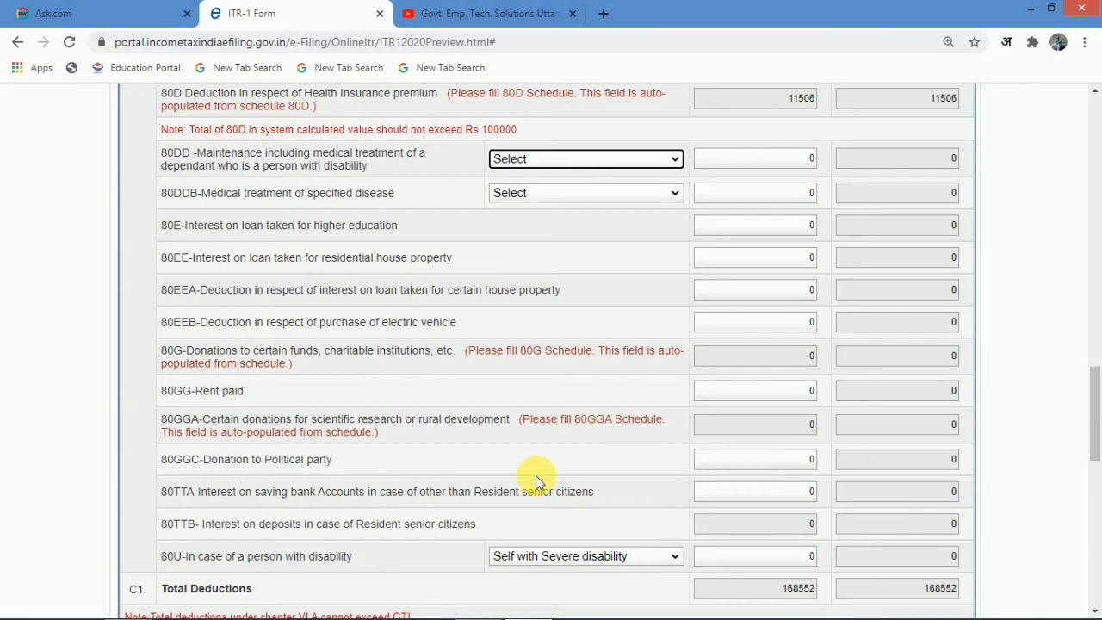
pyautogui.scroll(-3, 536, 475)
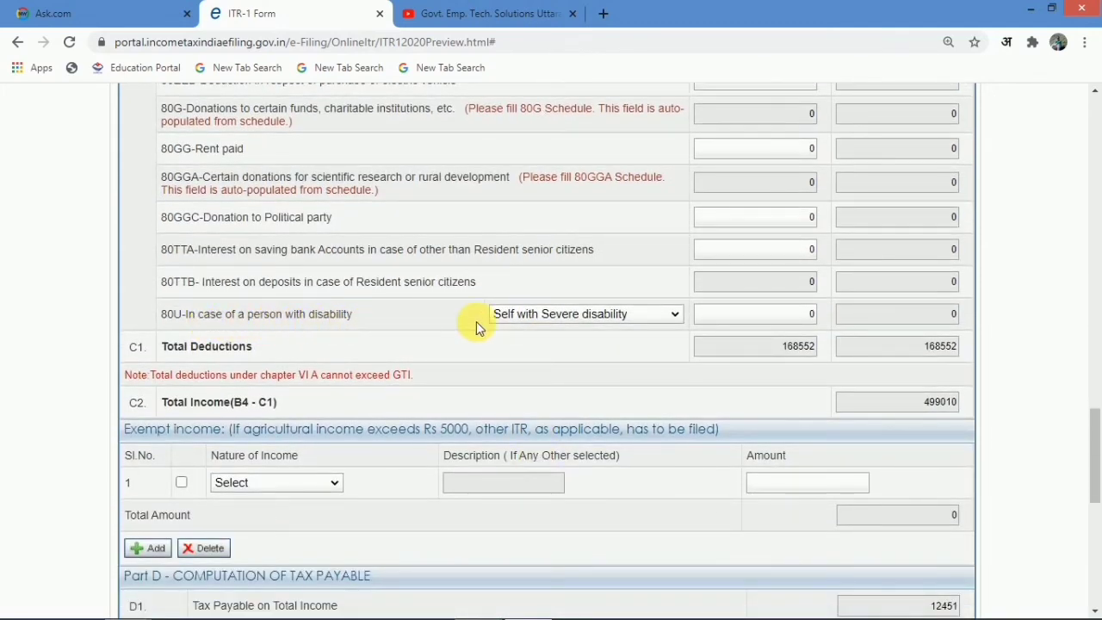
pyautogui.click(585, 324)
pyautogui.click(570, 313)
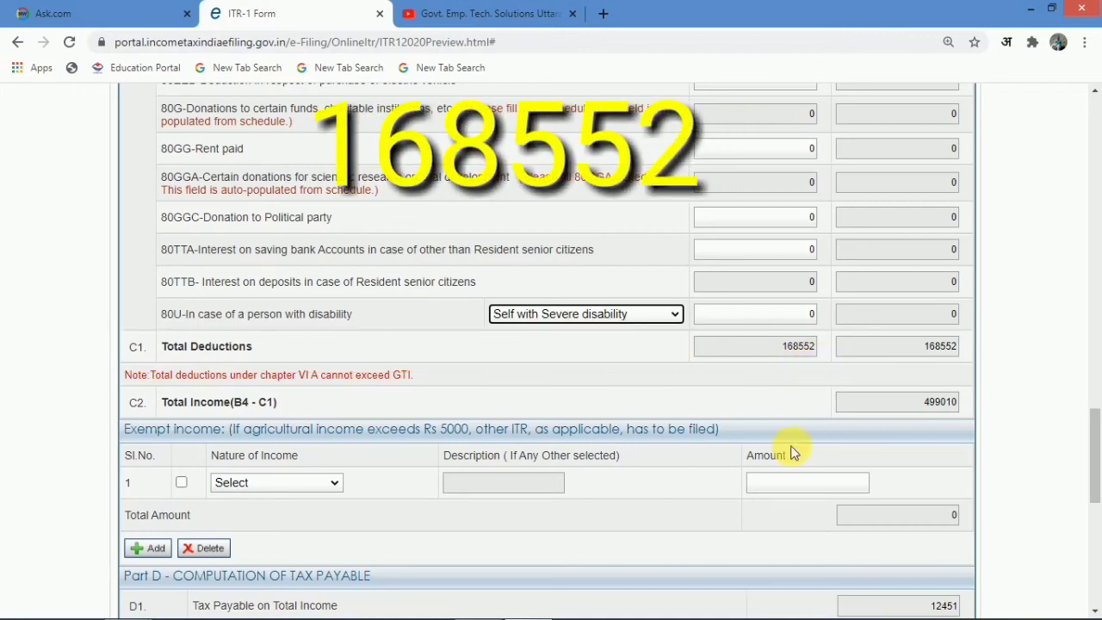
# - Compare Form 16's 499012.20 taxable income with the ITR-1 form's Part D tax figures
pyautogui.click(476, 605)
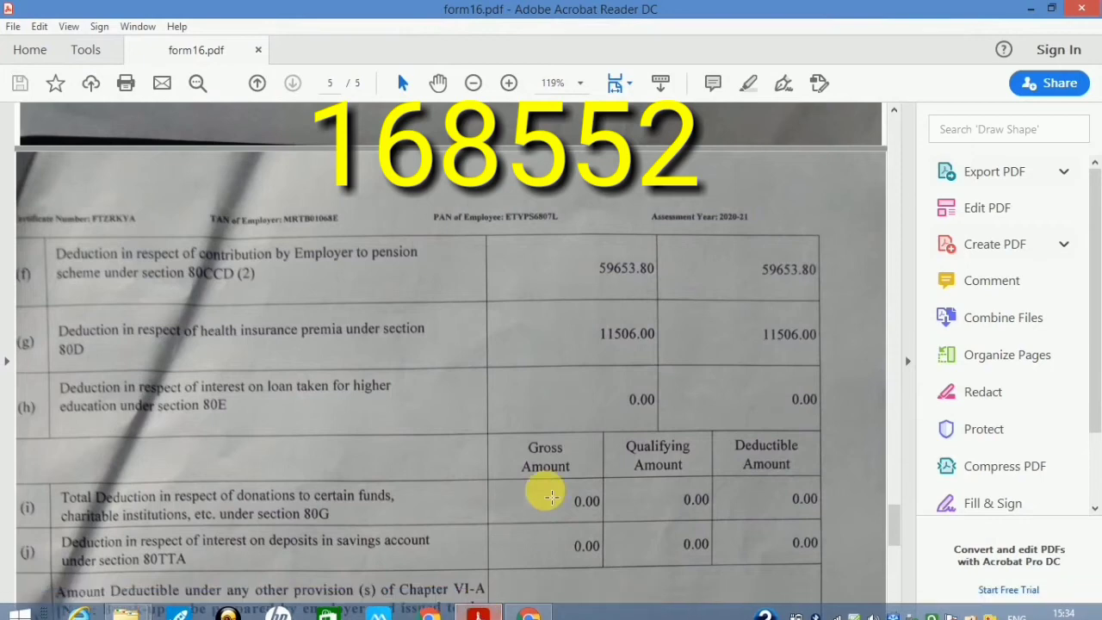
pyautogui.scroll(-3, 542, 493)
pyautogui.scroll(-2, 551, 495)
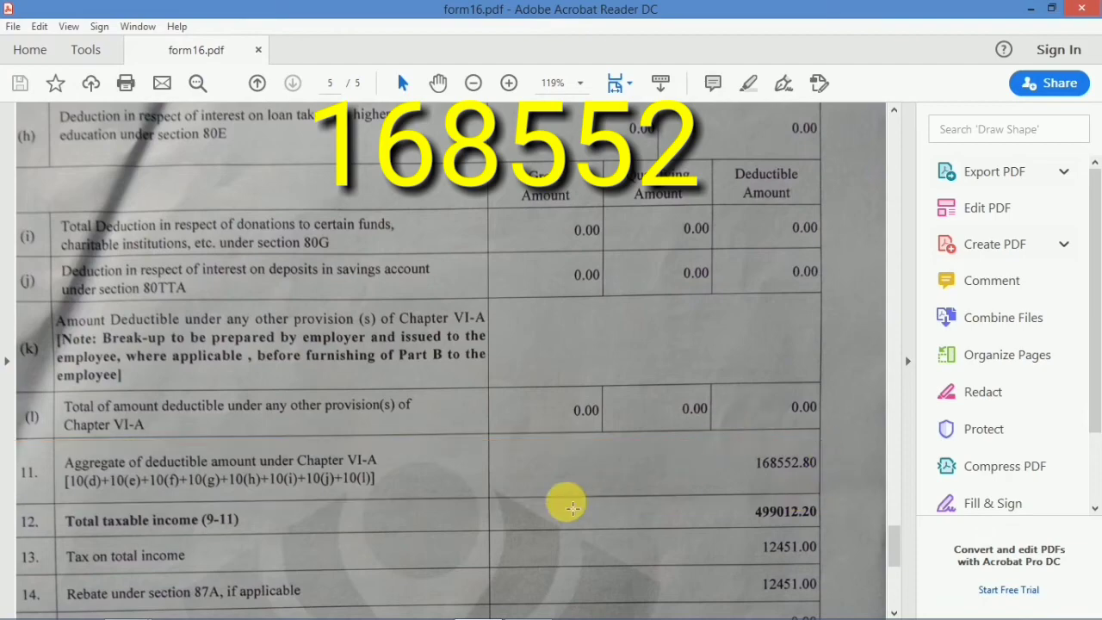
pyautogui.moveTo(431, 617)
pyautogui.click(528, 605)
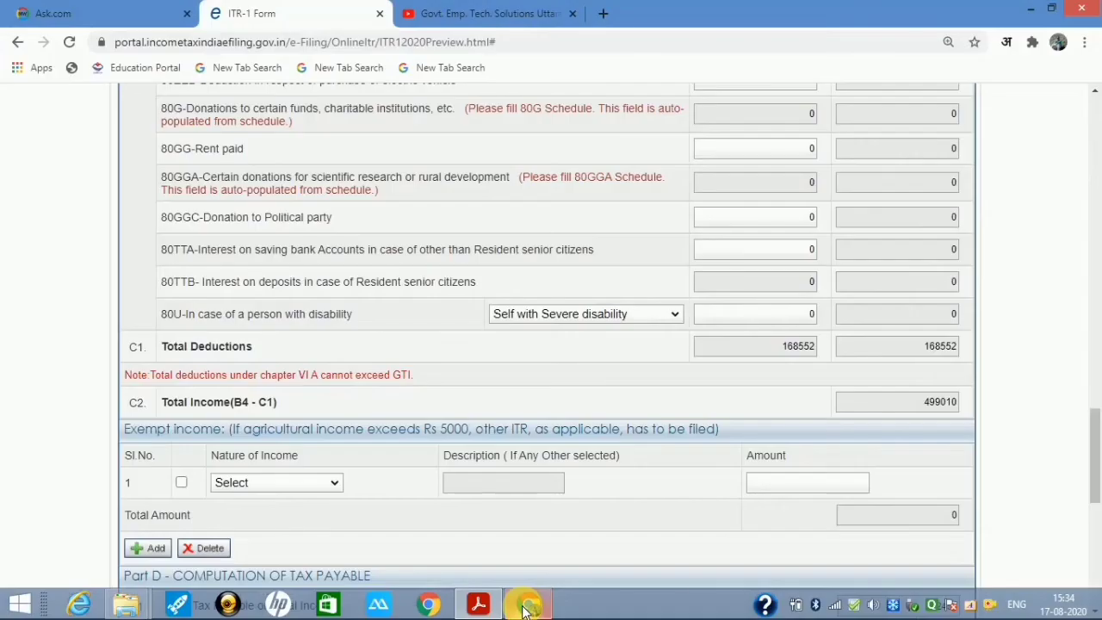
pyautogui.scroll(-1, 770, 437)
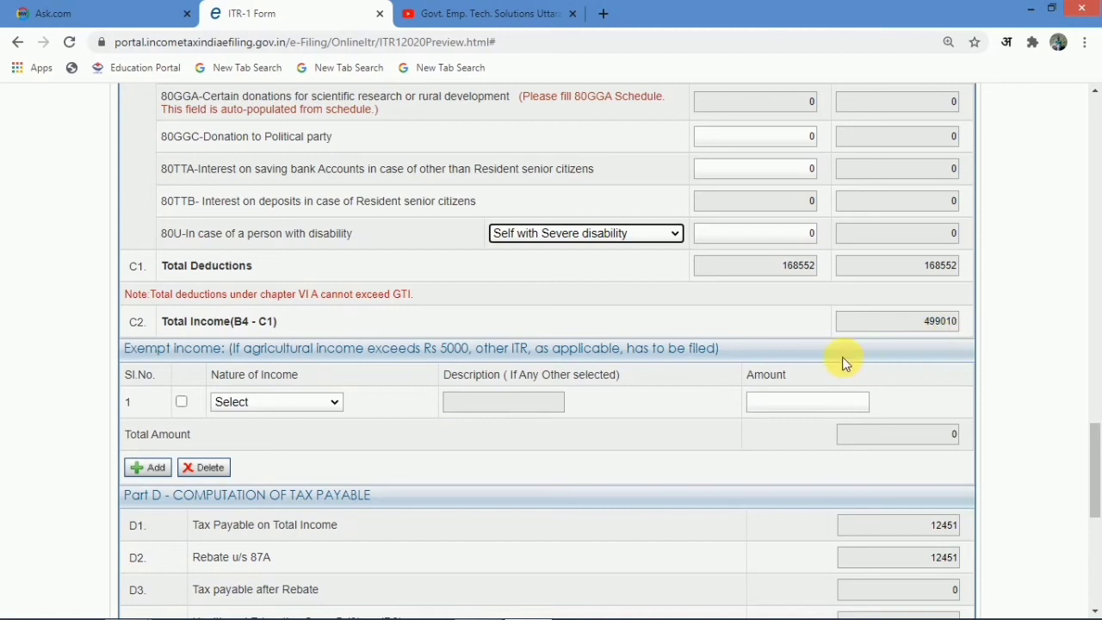
pyautogui.moveTo(530, 612)
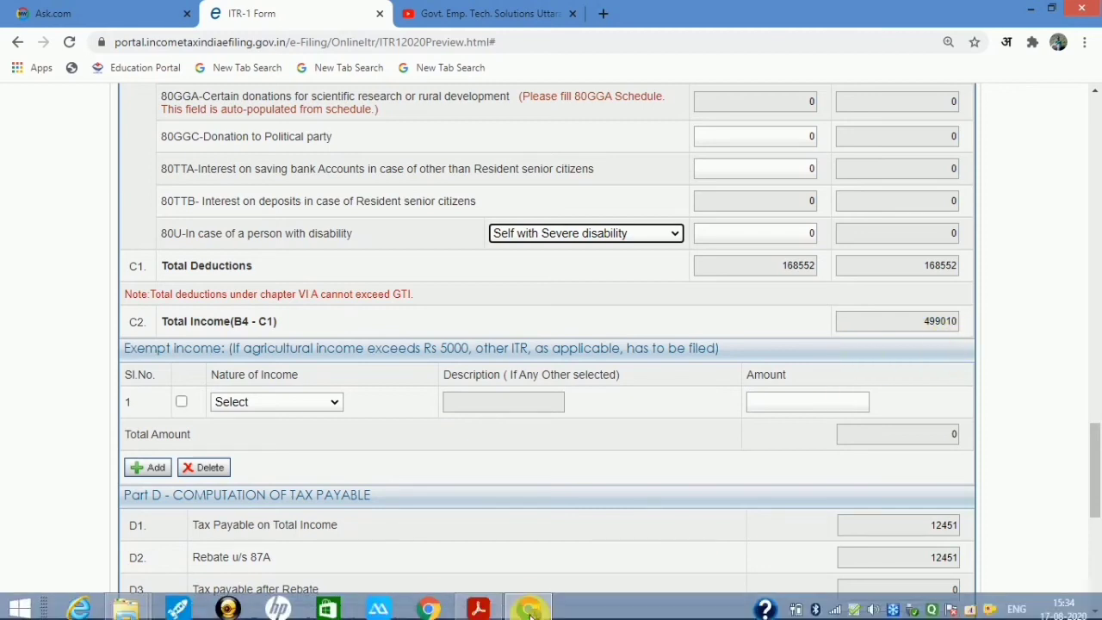
pyautogui.click(479, 608)
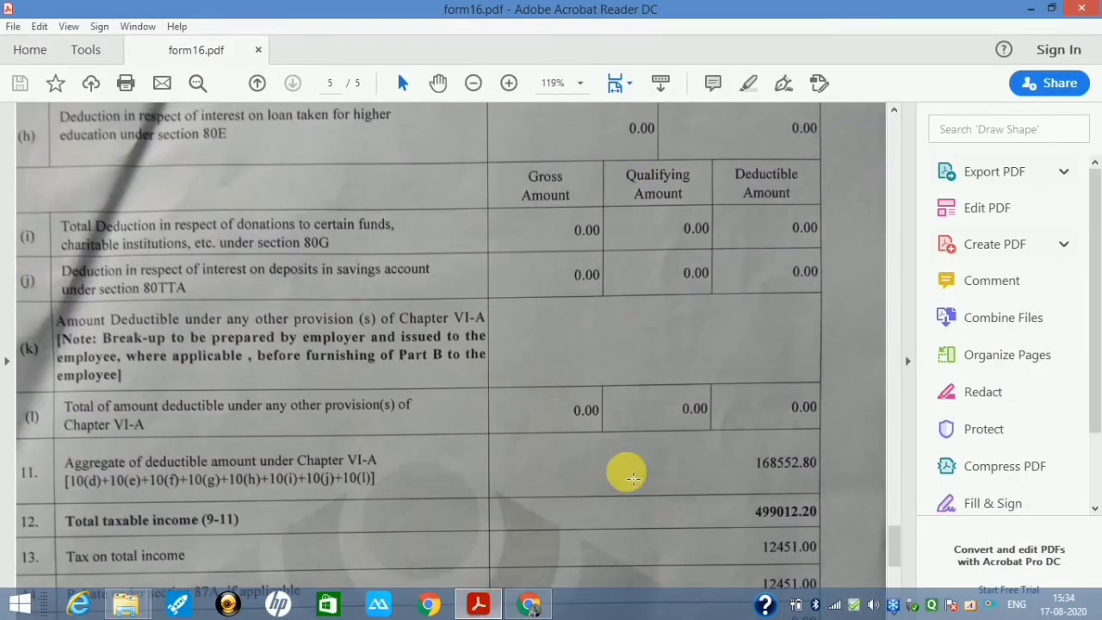
pyautogui.scroll(-1, 631, 476)
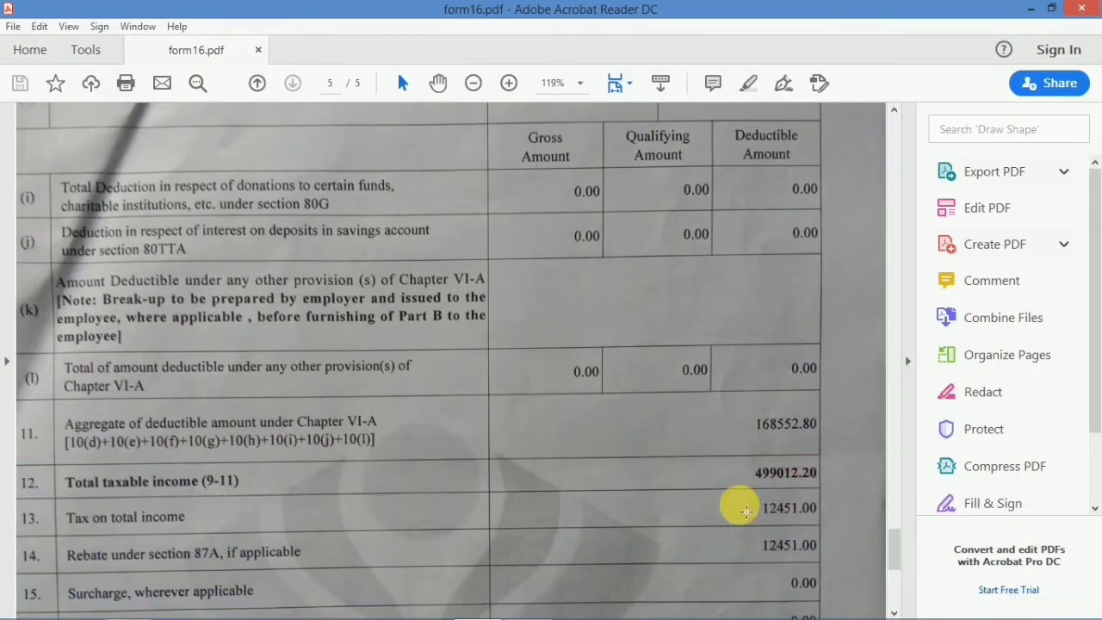
pyautogui.click(529, 605)
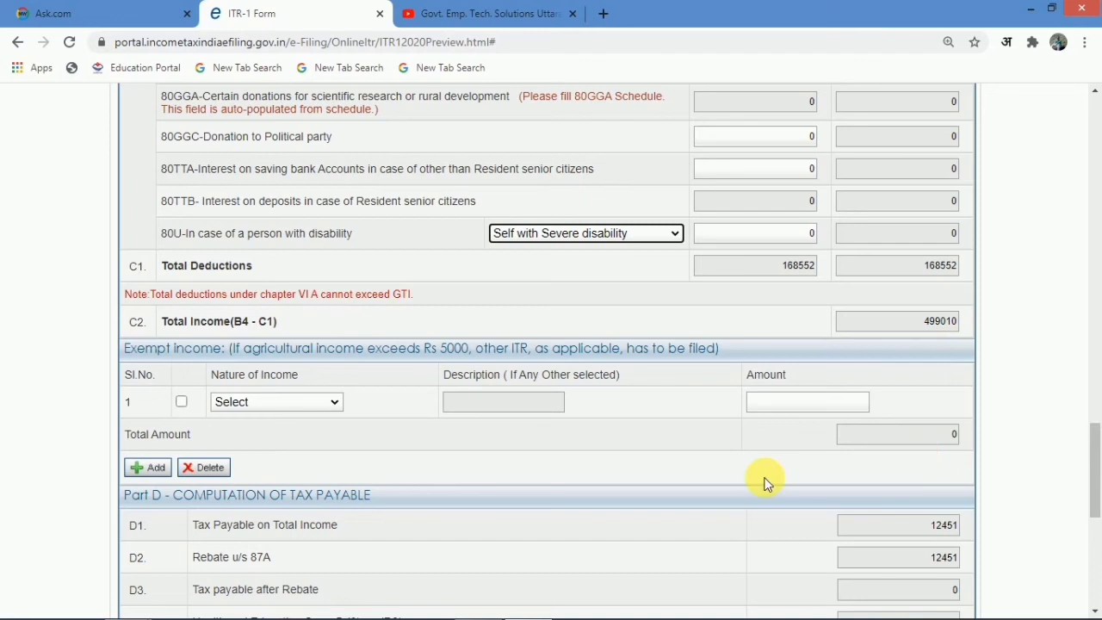
# - Scroll past Part D, where total tax, fee and interest is 0, and choose Preview & Submit
pyautogui.scroll(-4, 768, 474)
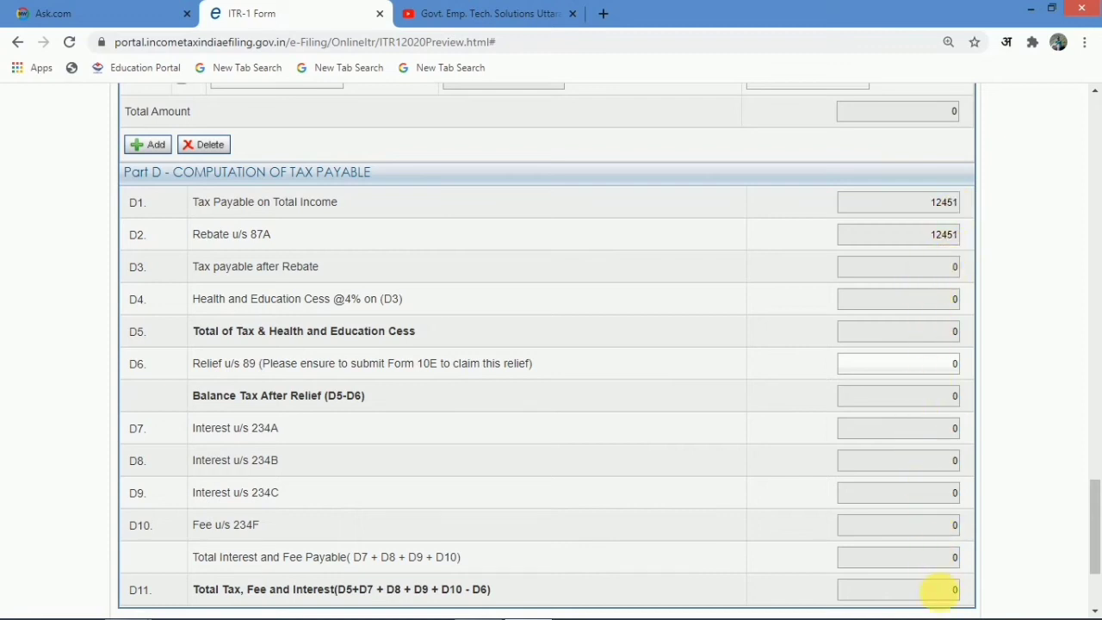
pyautogui.scroll(-3, 912, 594)
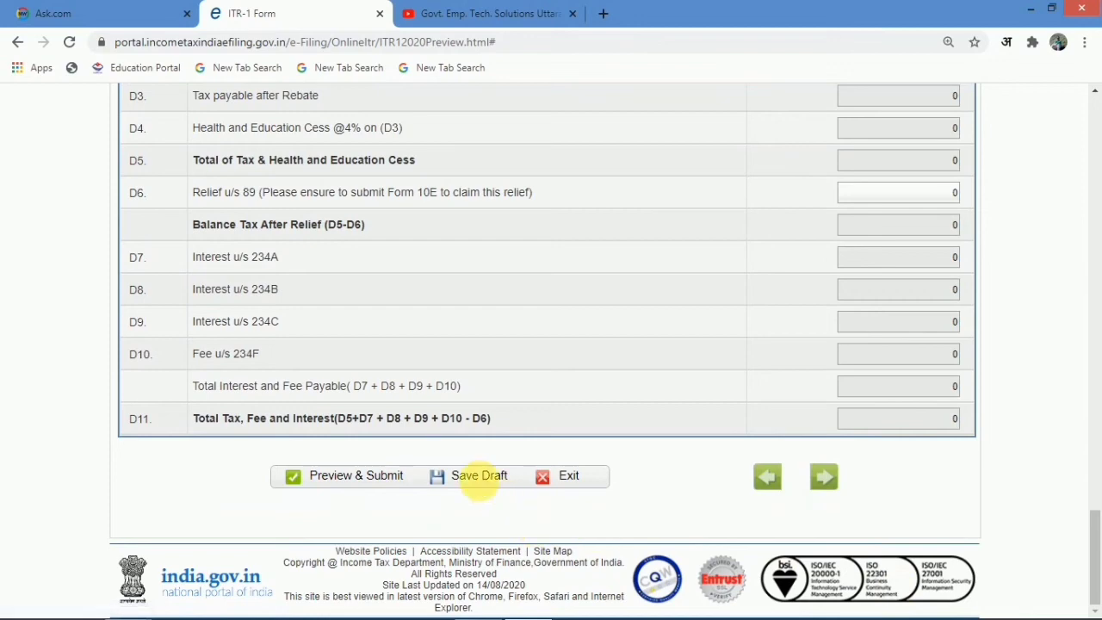
pyautogui.scroll(1, 484, 486)
pyautogui.scroll(-1, 479, 480)
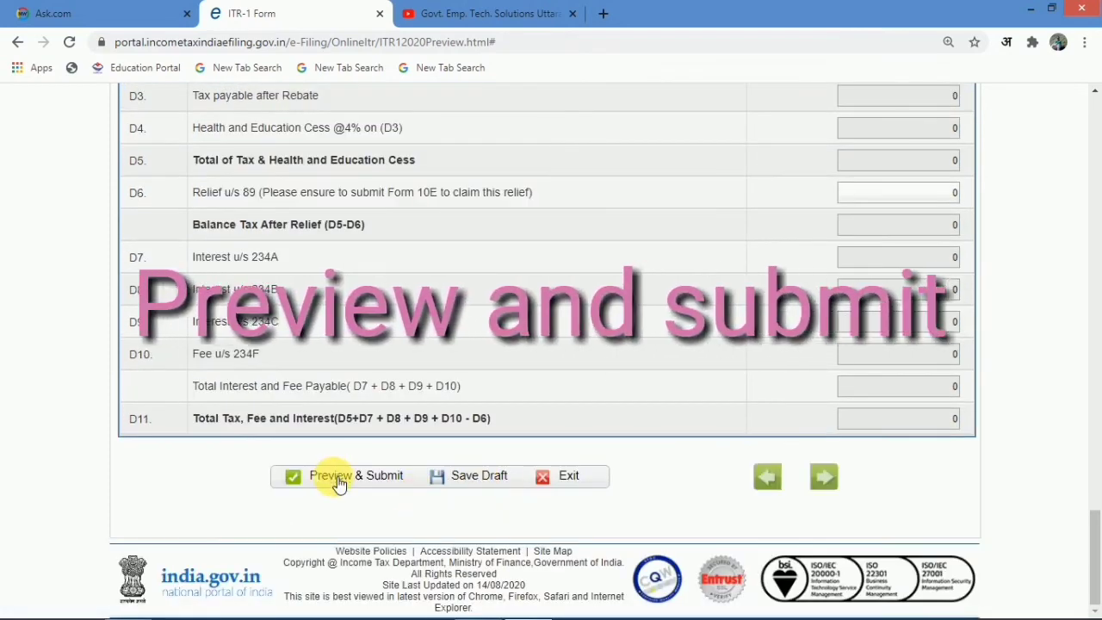
pyautogui.click(338, 482)
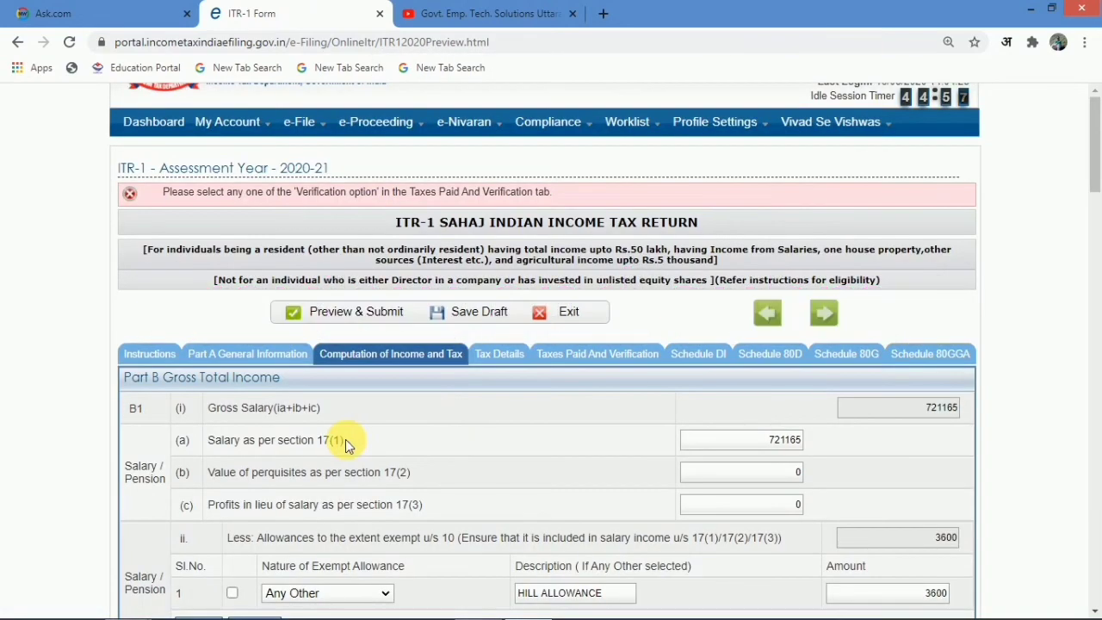
# - Match the 9900 salary TDS on 721165 chargeable salary to Form 16 and tick Sch-TDS row 1
pyautogui.click(504, 362)
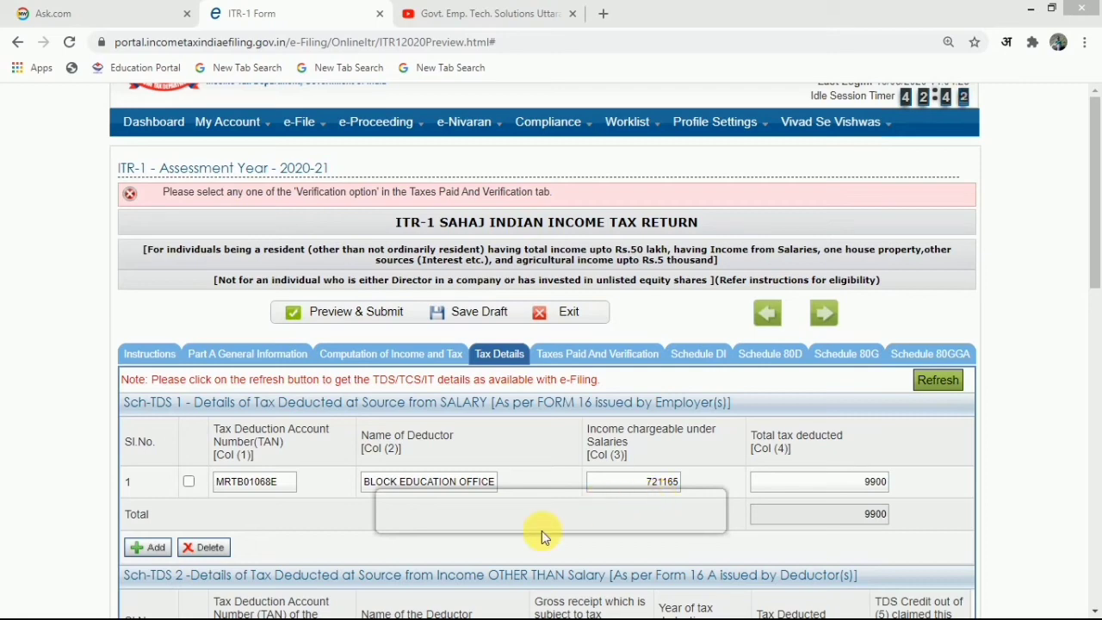
pyautogui.hotkey('alt', 'Tab')
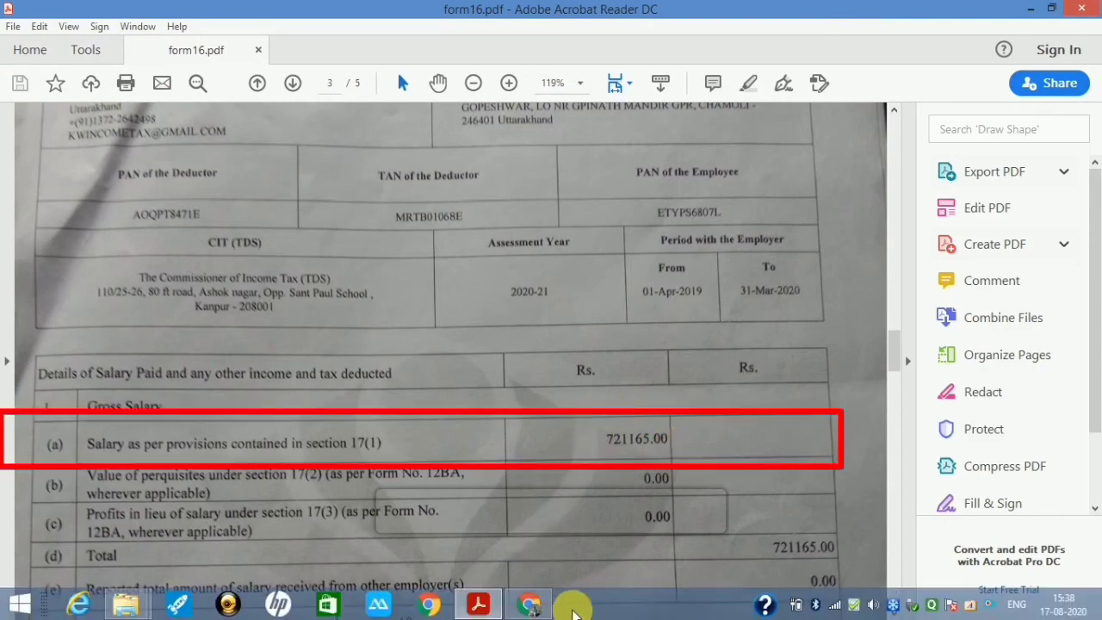
pyautogui.click(531, 606)
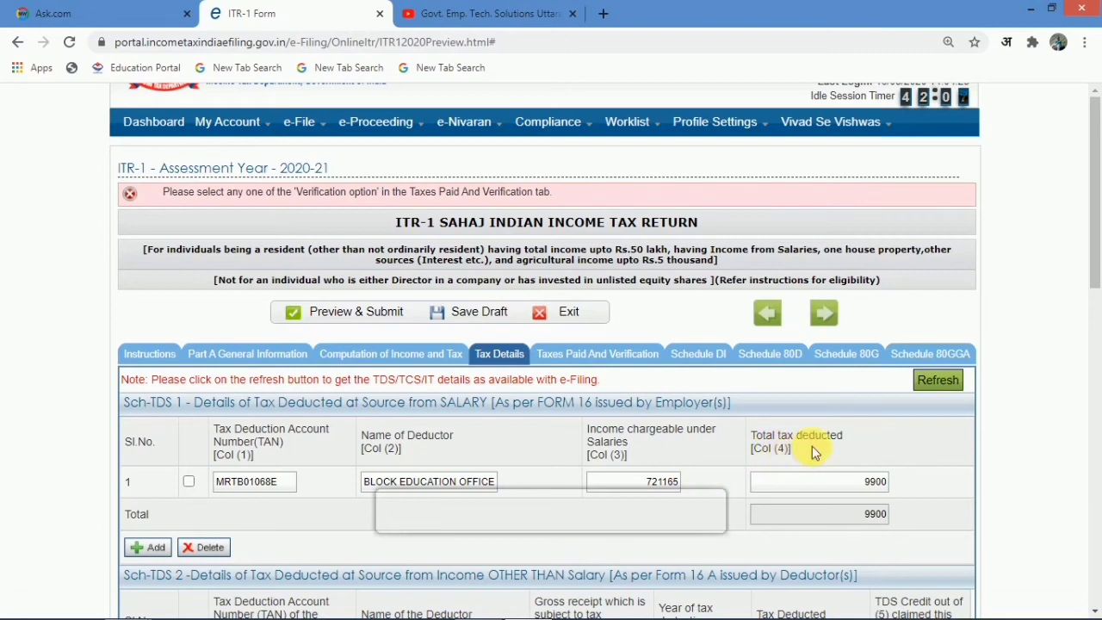
pyautogui.scroll(-1, 868, 469)
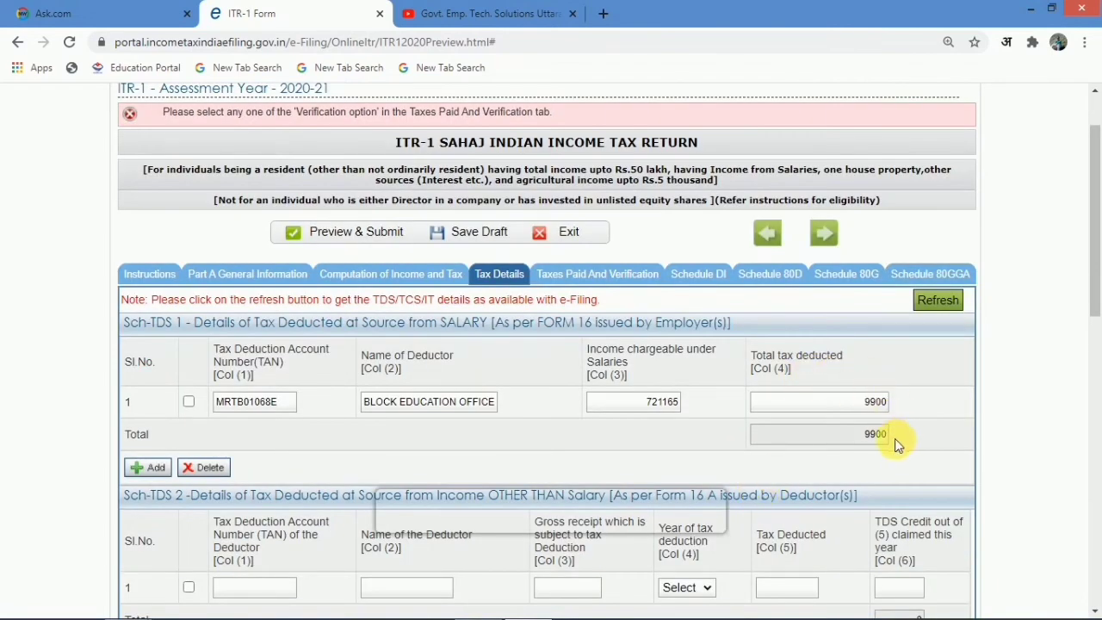
pyautogui.scroll(-2, 852, 396)
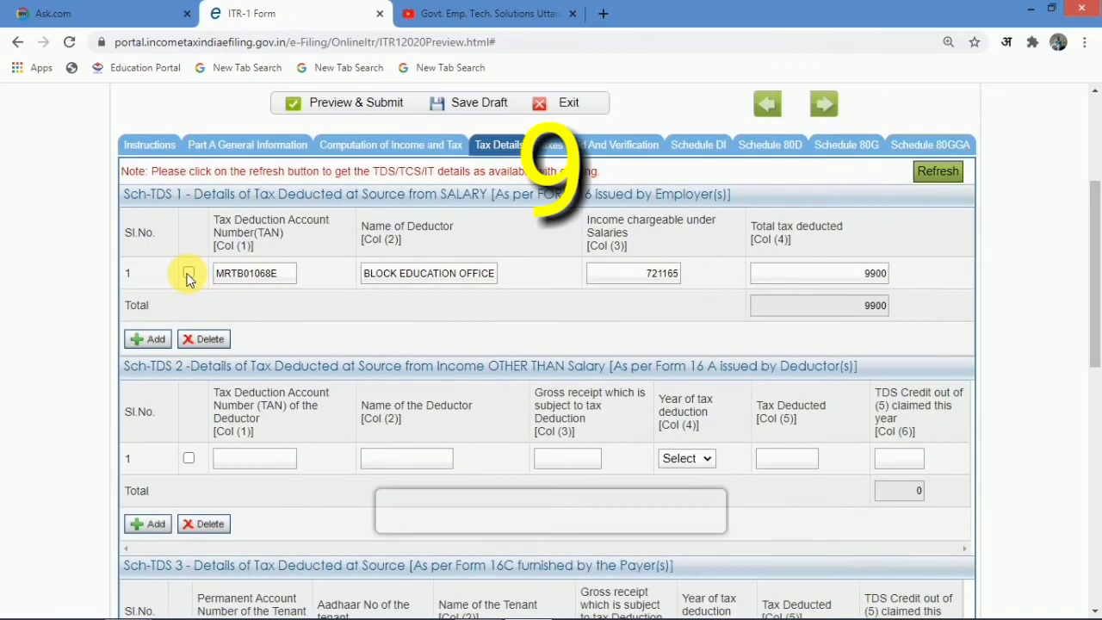
pyautogui.click(188, 273)
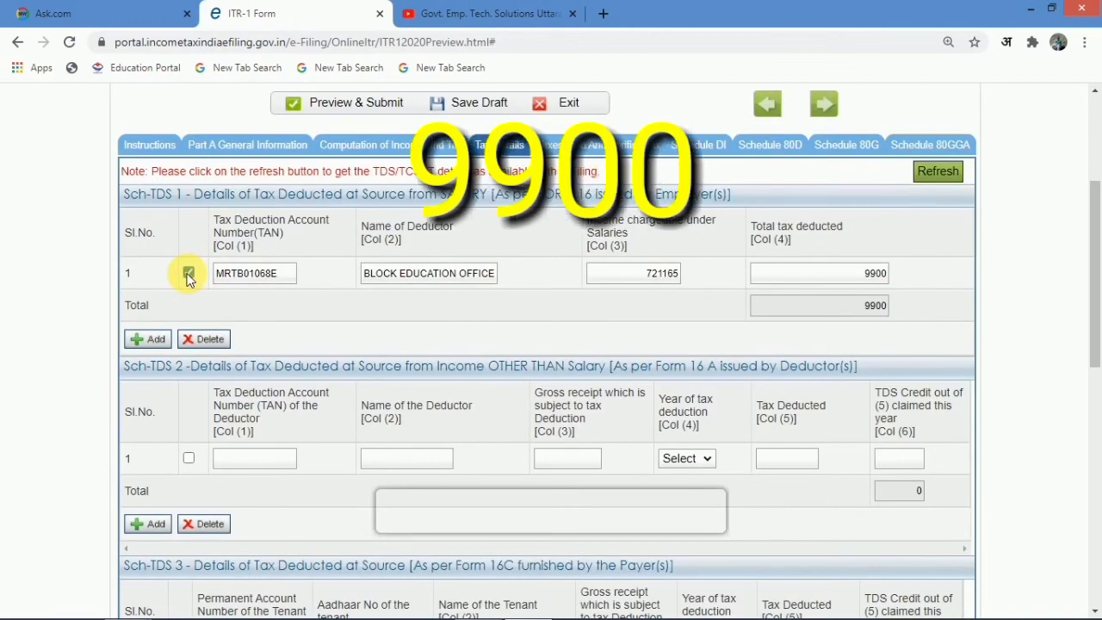
# - Review Part E showing 9900 TDS claimed, 291820 payable and zero refund
pyautogui.click(598, 153)
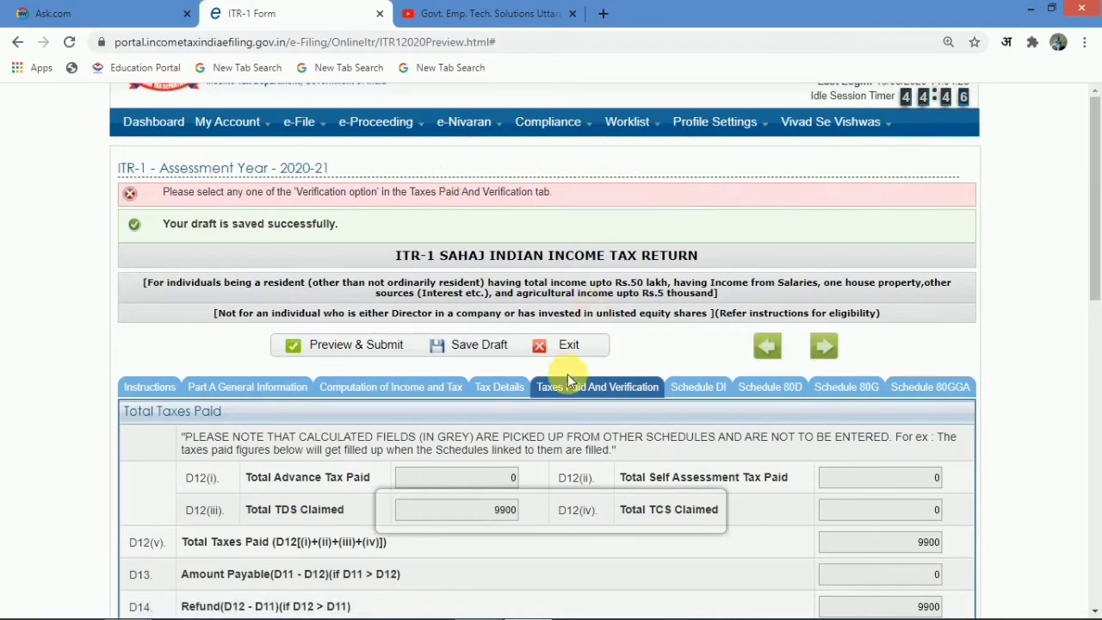
pyautogui.scroll(-3, 567, 374)
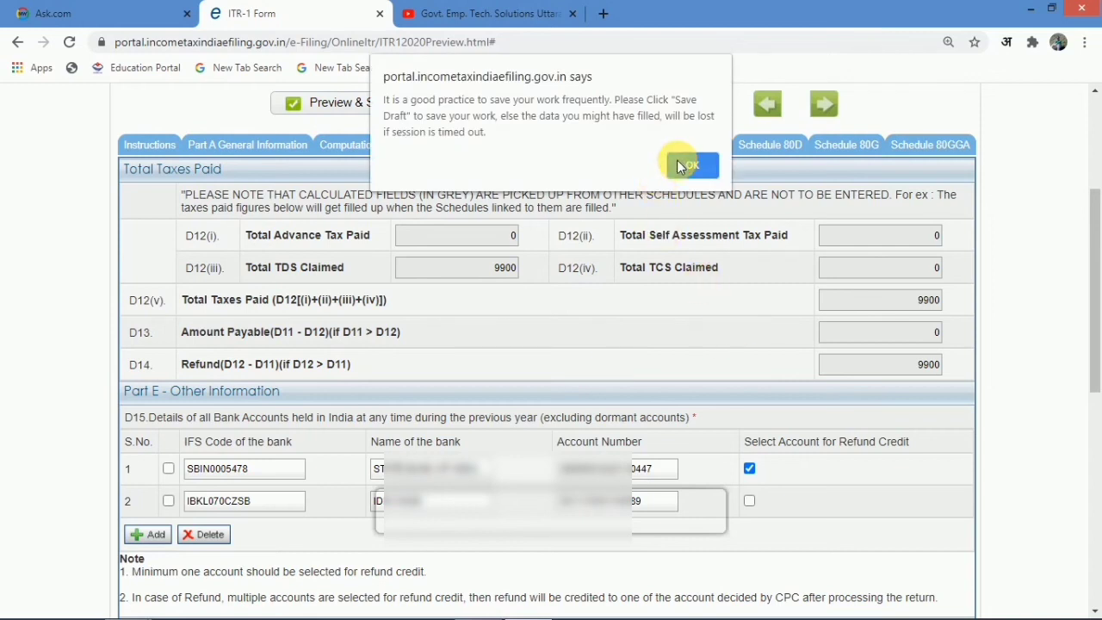
pyautogui.click(680, 165)
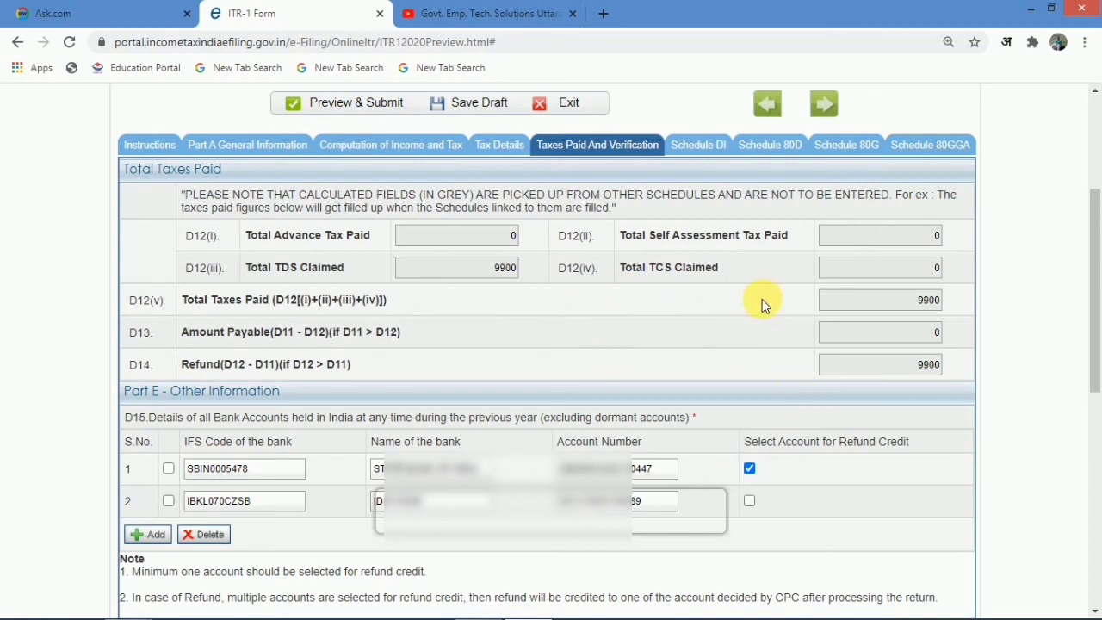
pyautogui.click(371, 146)
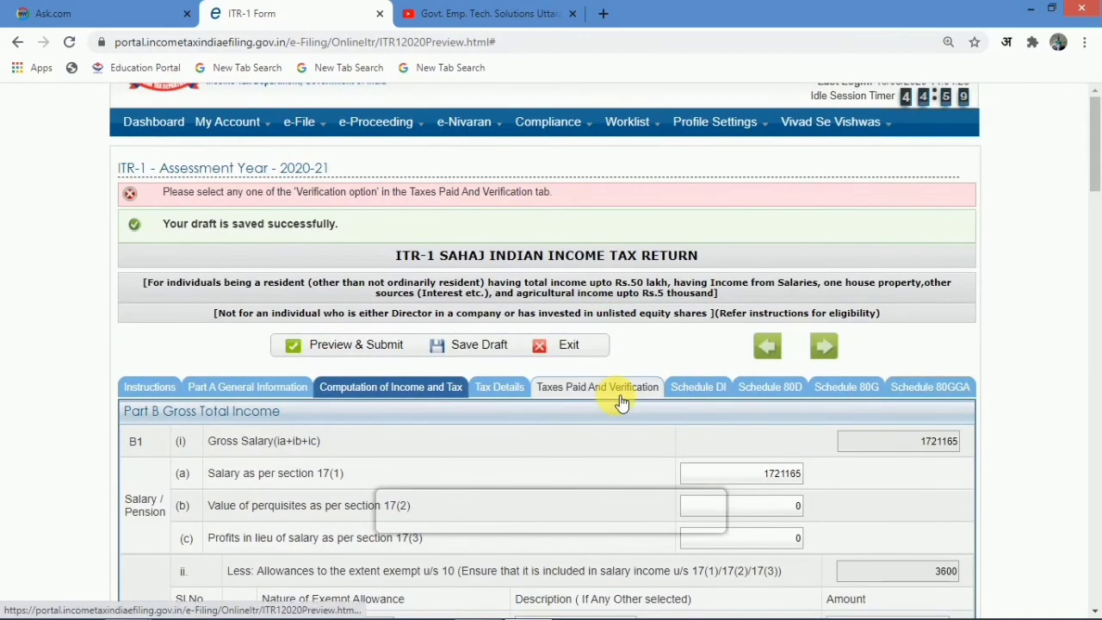
pyautogui.click(621, 393)
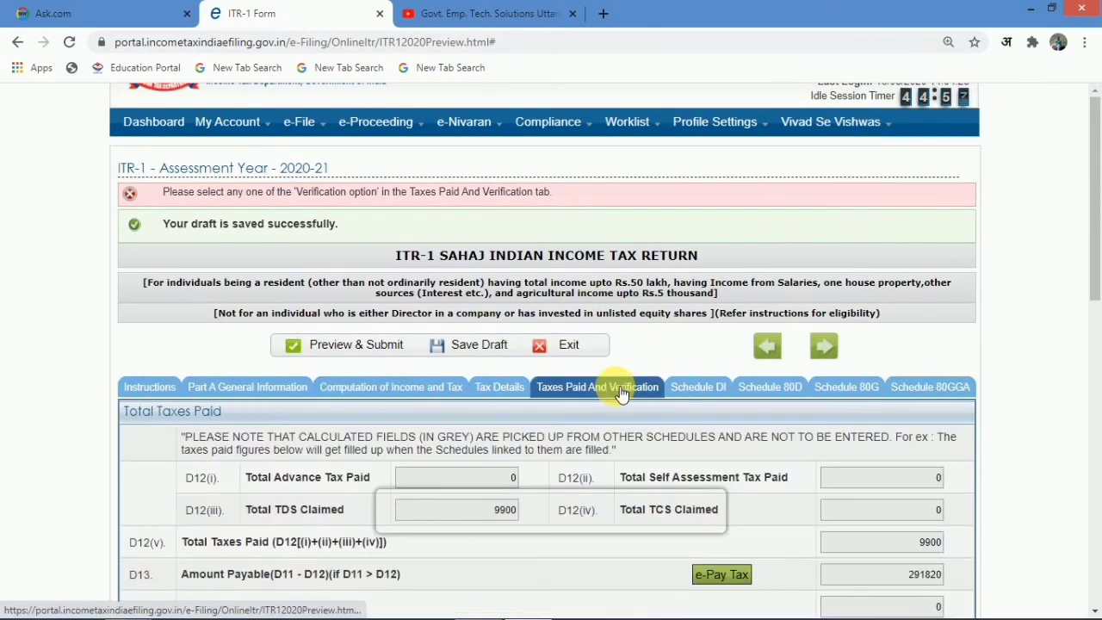
pyautogui.scroll(-3, 615, 394)
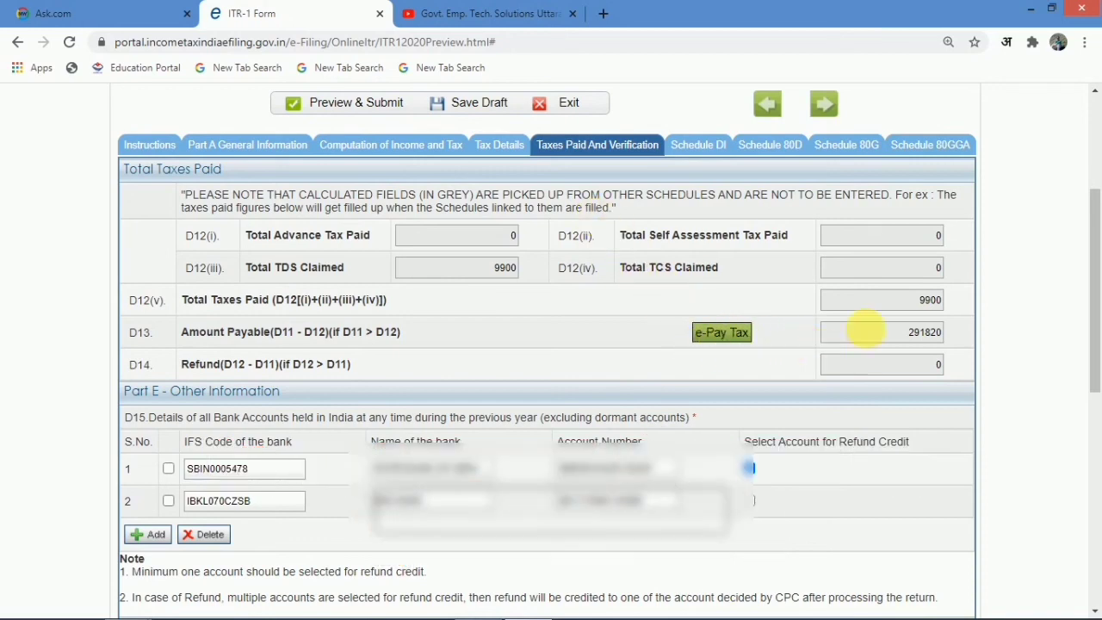
# - Reload Taxes Paid and Verification after rechecking Tax Details, until D14 shows a 9900 refund with 0 payable
pyautogui.click(499, 145)
pyautogui.scroll(-10, 473, 425)
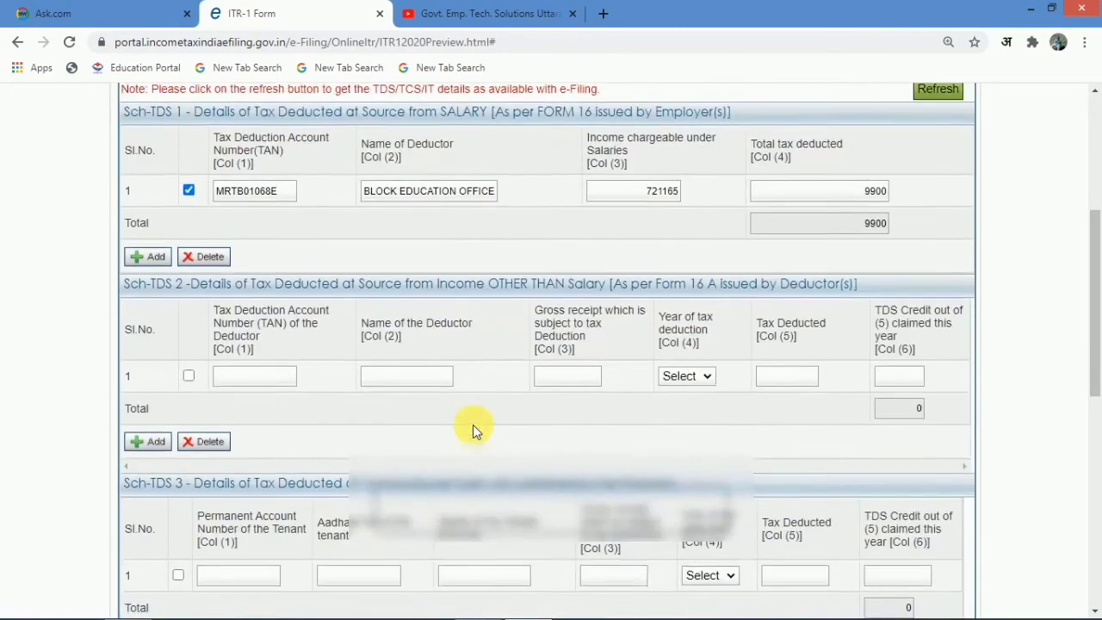
pyautogui.scroll(-2, 473, 424)
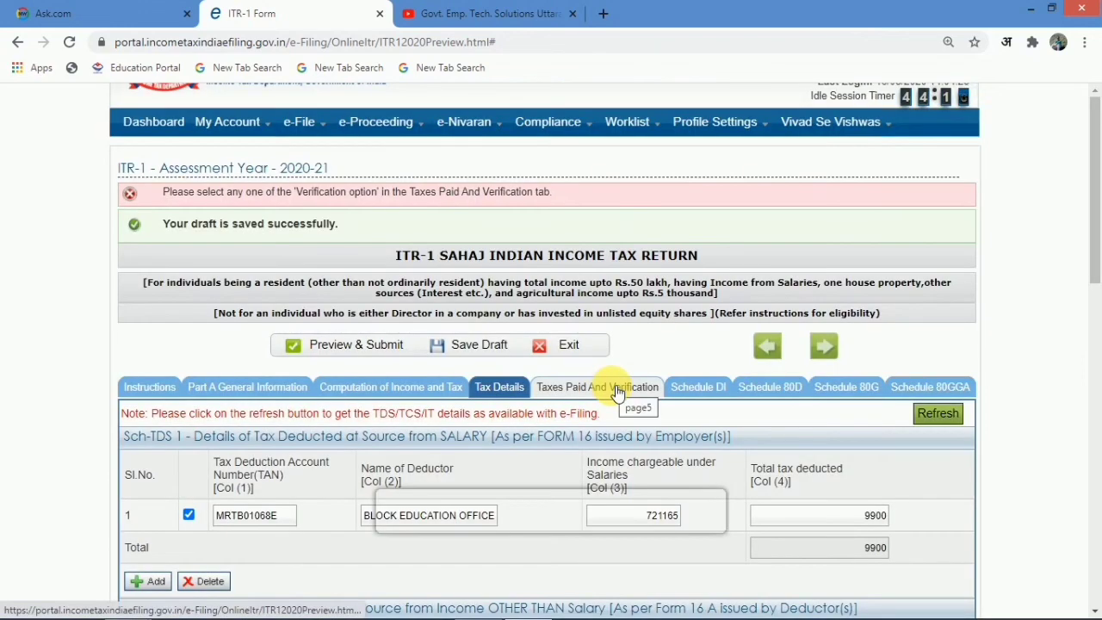
pyautogui.click(613, 394)
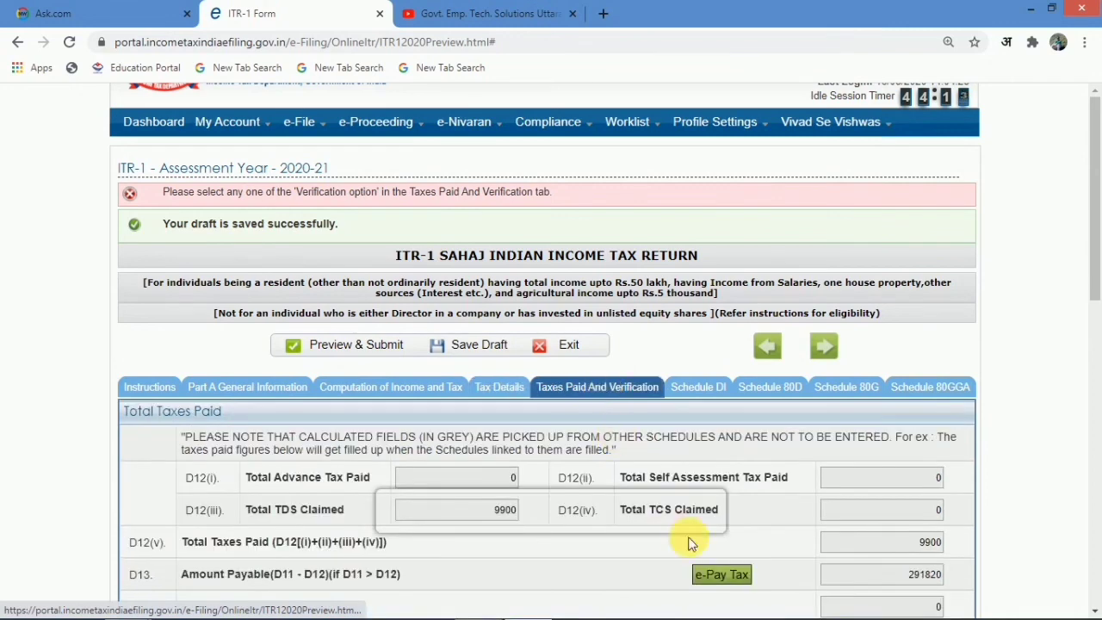
pyautogui.scroll(-3, 682, 531)
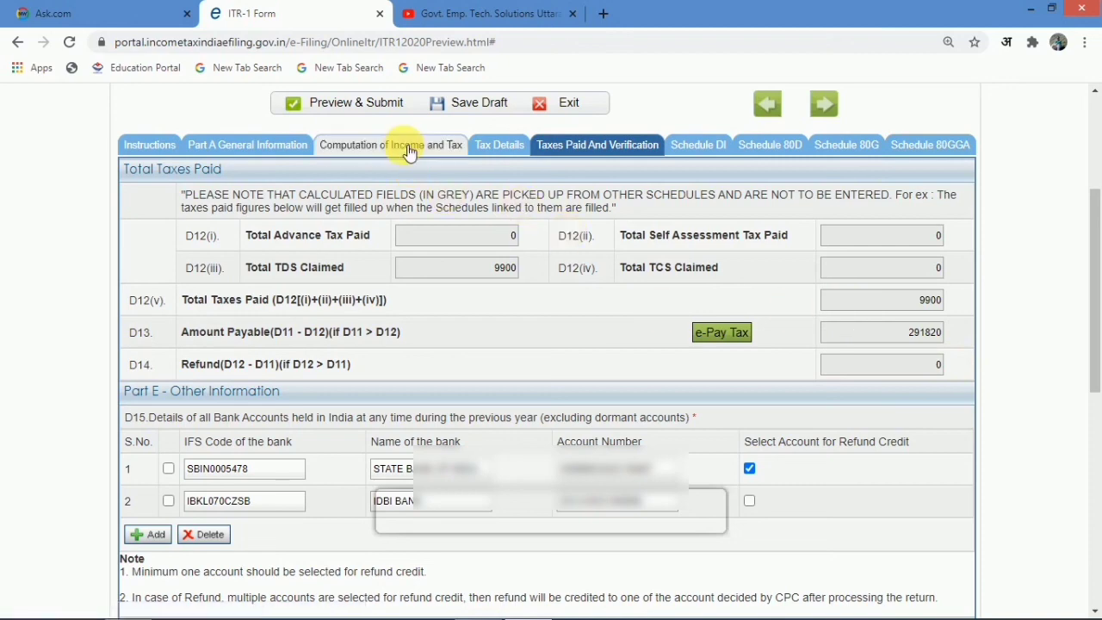
pyautogui.click(603, 148)
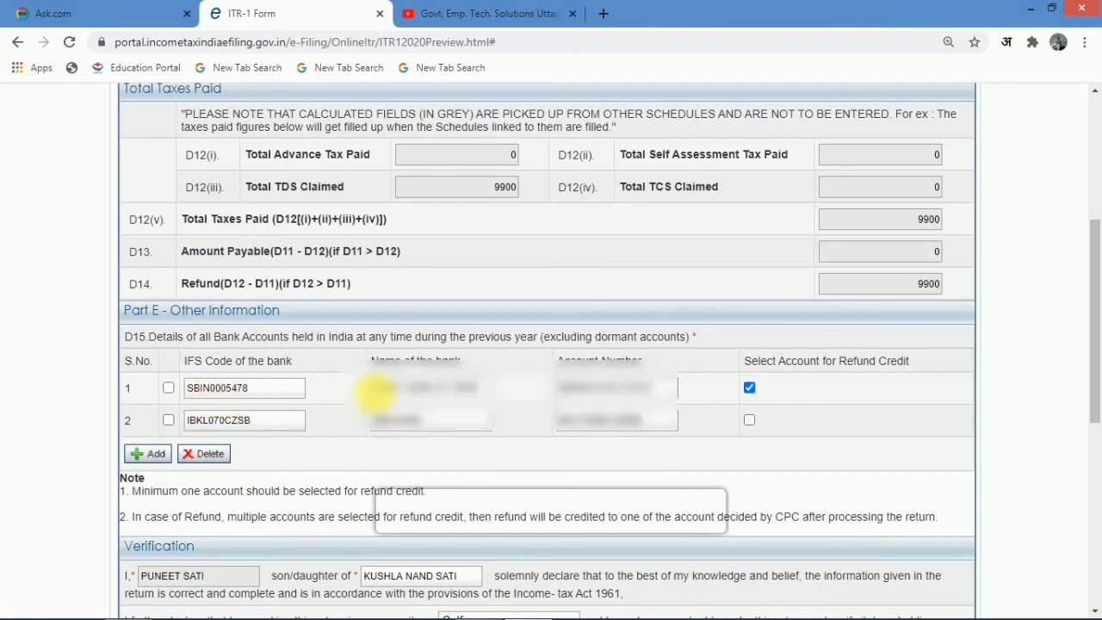
# - Pick the declaration capacity and select 'e-Verify later within 120 days from date of filing'
pyautogui.scroll(-5, 620, 405)
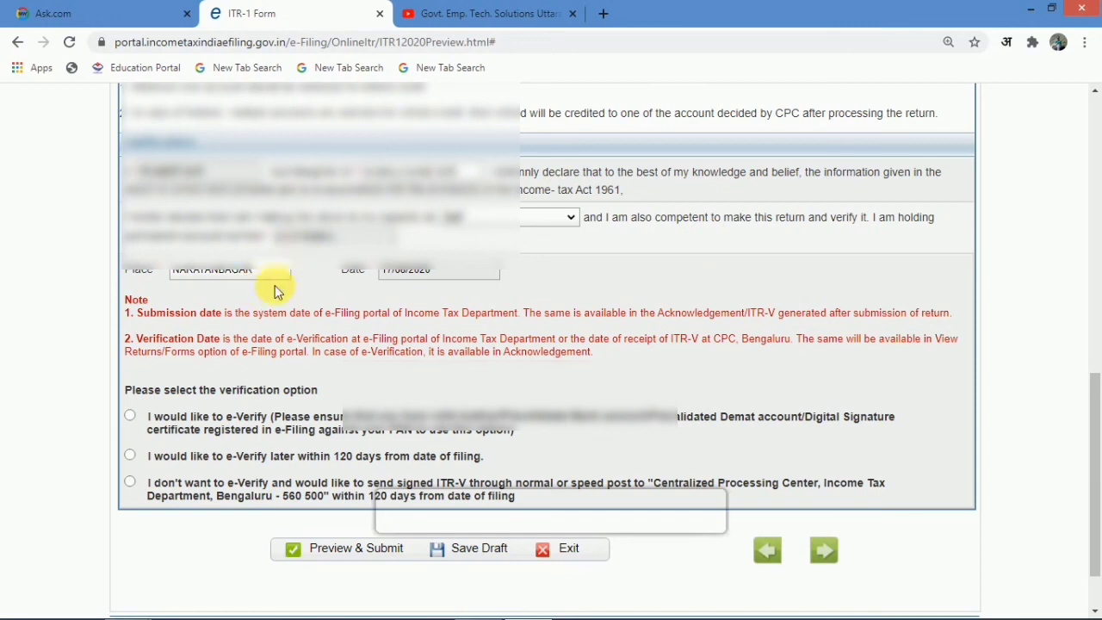
pyautogui.click(505, 217)
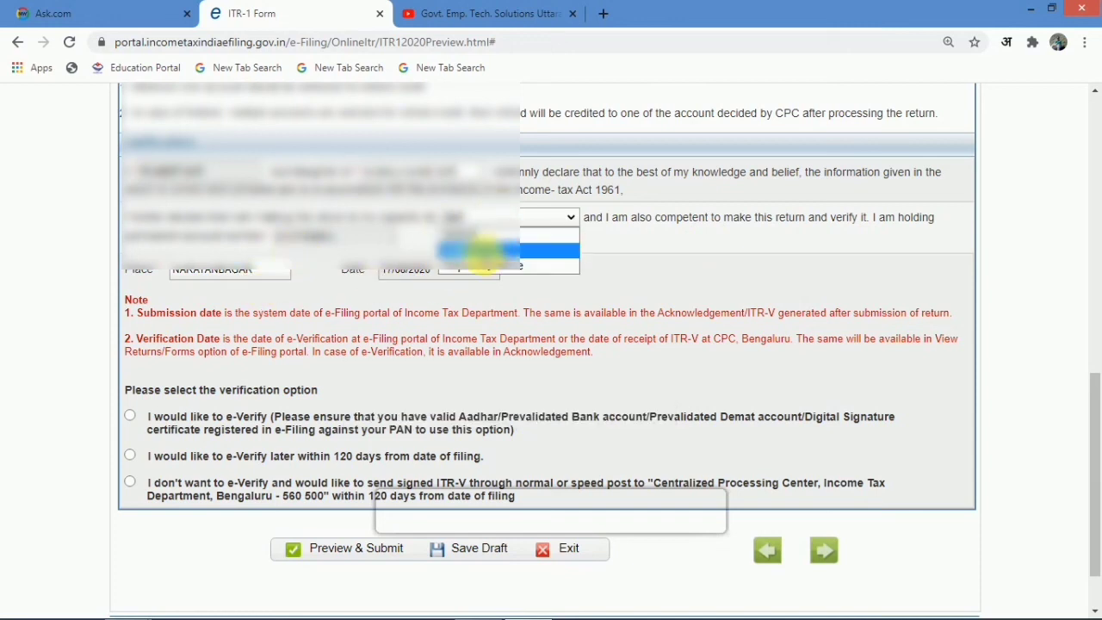
pyautogui.click(486, 252)
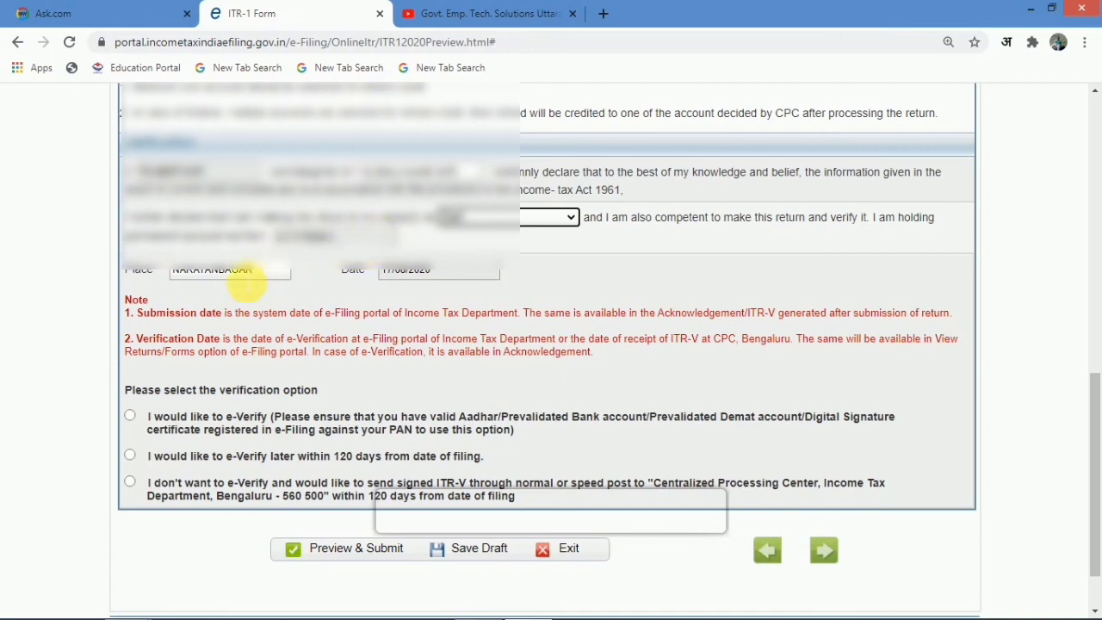
pyautogui.scroll(-1, 245, 283)
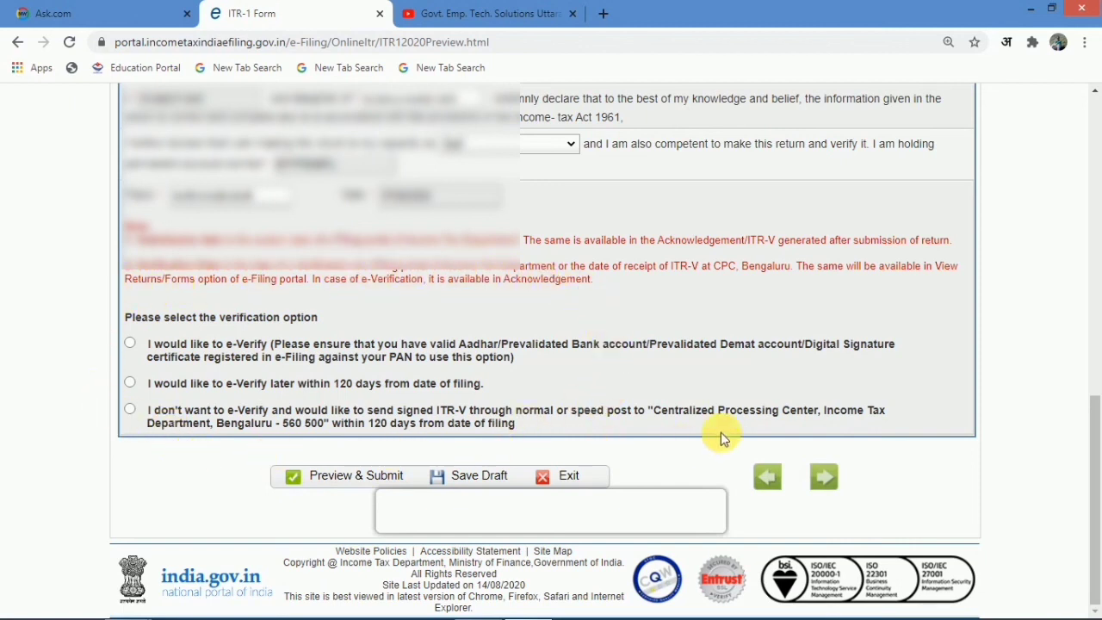
pyautogui.click(129, 384)
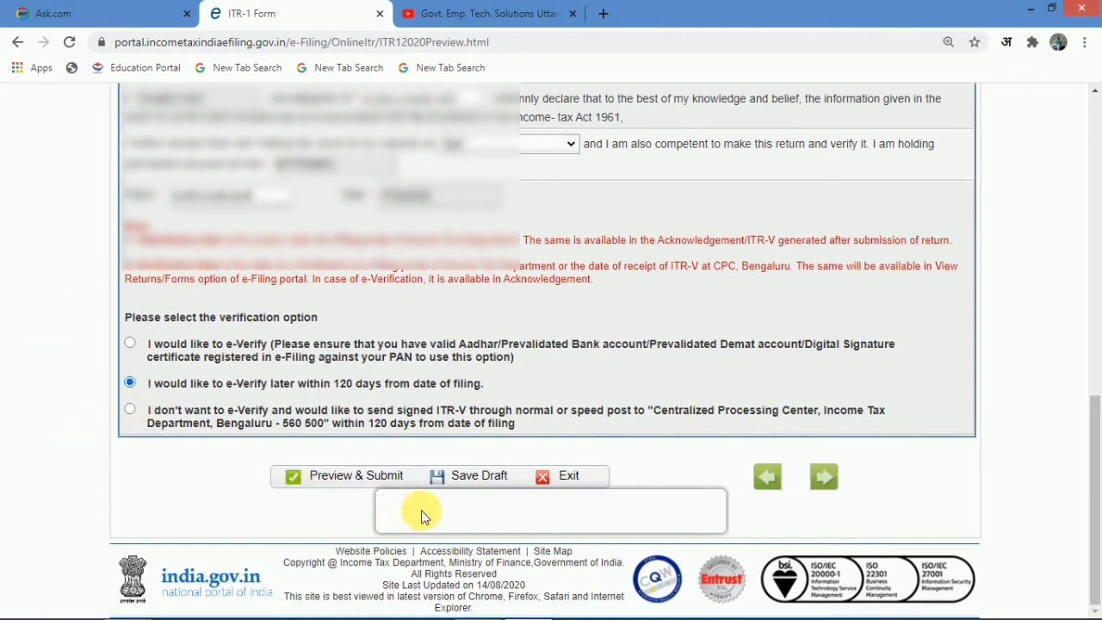